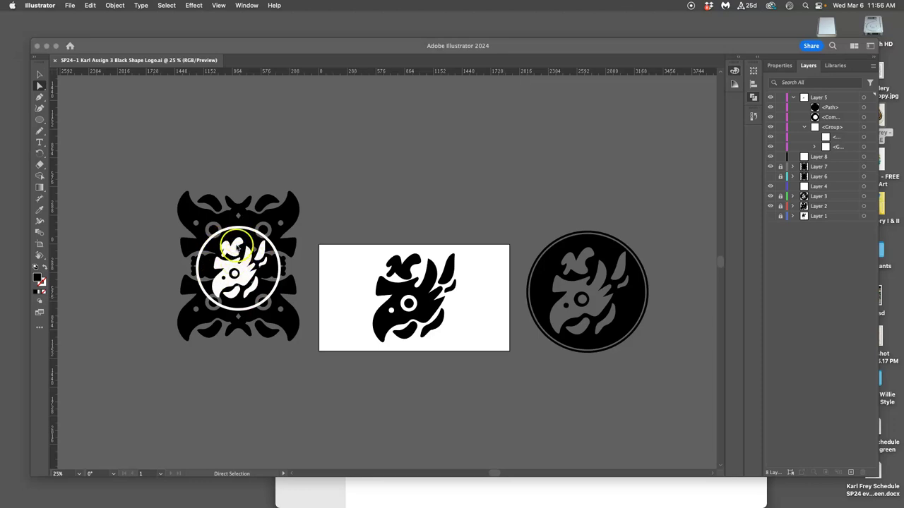
Toggle Layer 5's circle-dragon emblem off, back on to compare, then off again
left_click(772, 98)
left_click(772, 98)
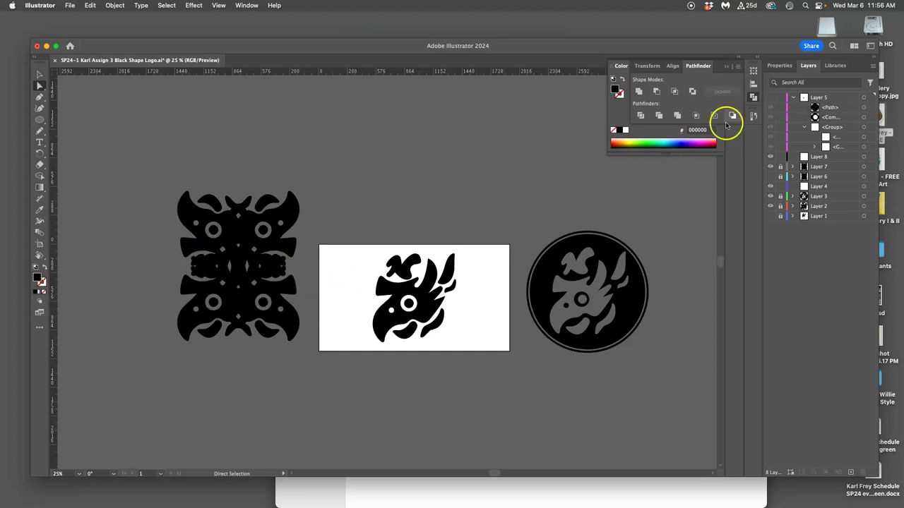
left_click(773, 98)
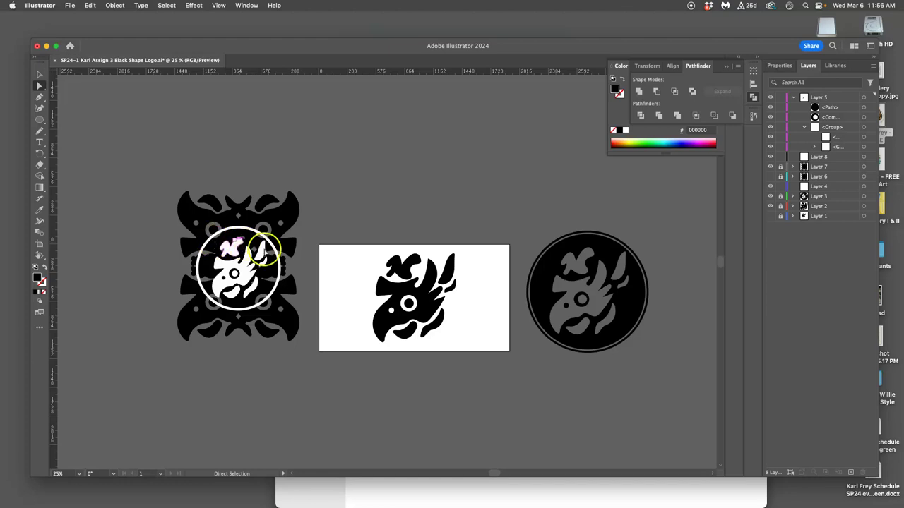
left_click(770, 97)
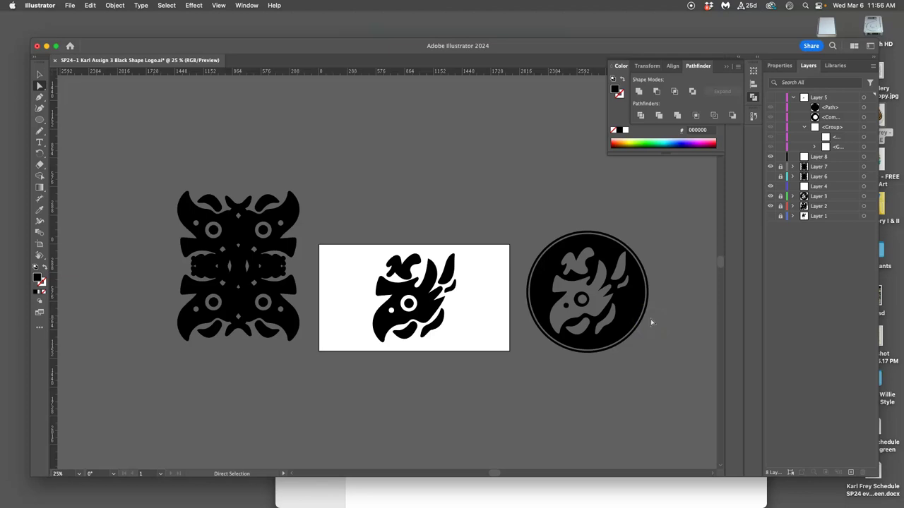
Collapse and hide Layer 5, then hide Layer 7's left symmetrical artwork
left_click_drag(647, 310, 556, 290)
left_click(770, 98)
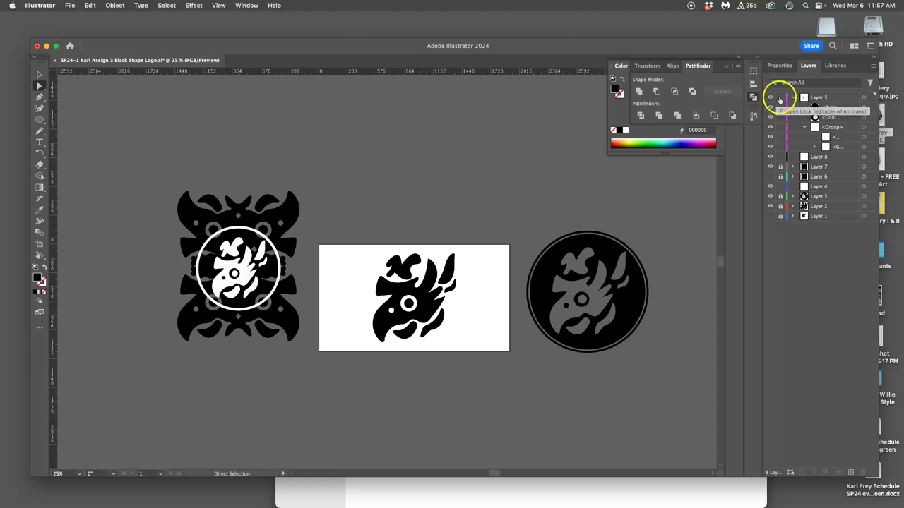
left_click(793, 99)
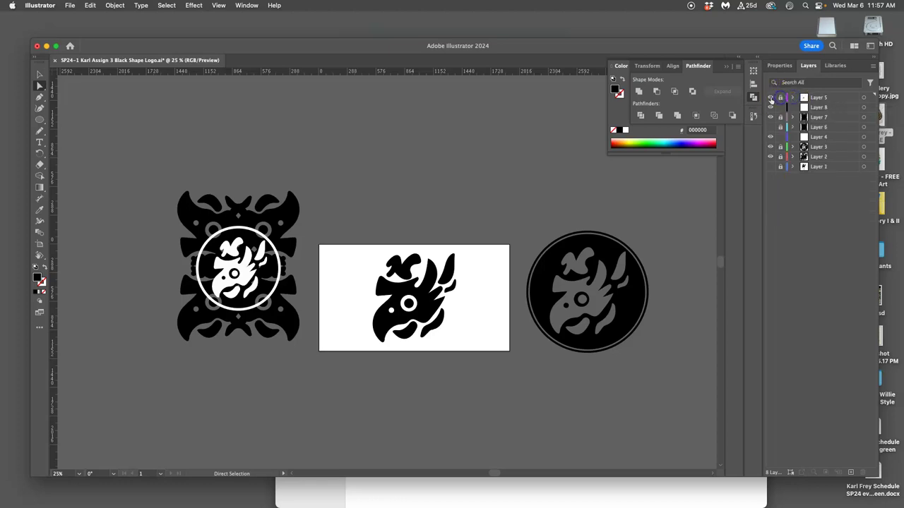
left_click(771, 98)
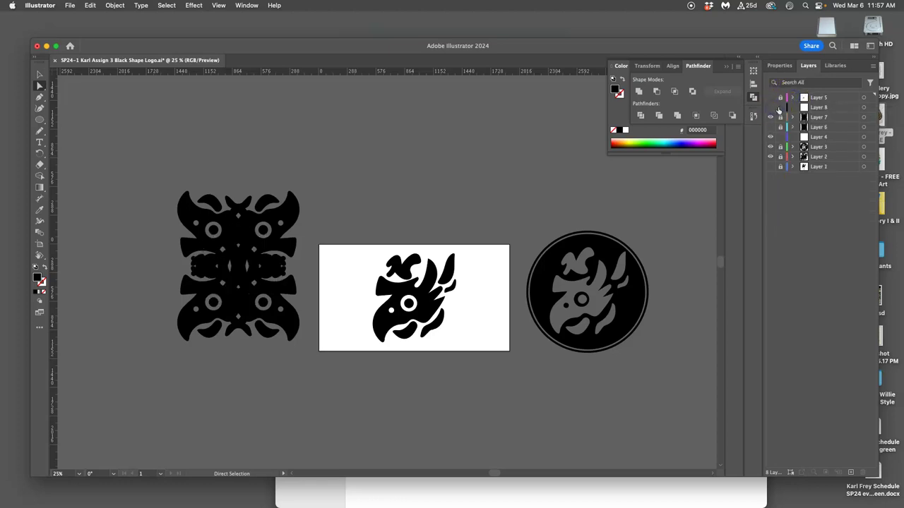
left_click(771, 117)
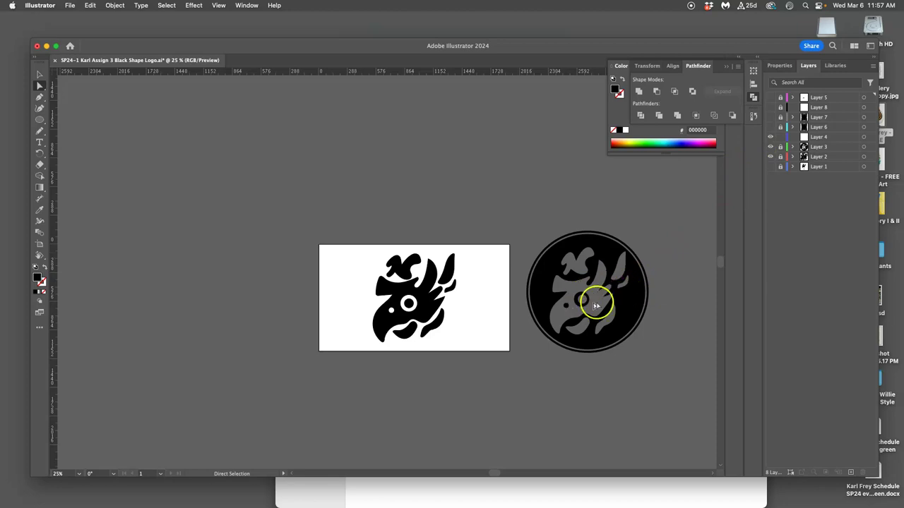
Hide Layers 4 and 2 and target all of Layer 3's medallion artwork
left_click(772, 136)
left_click(770, 156)
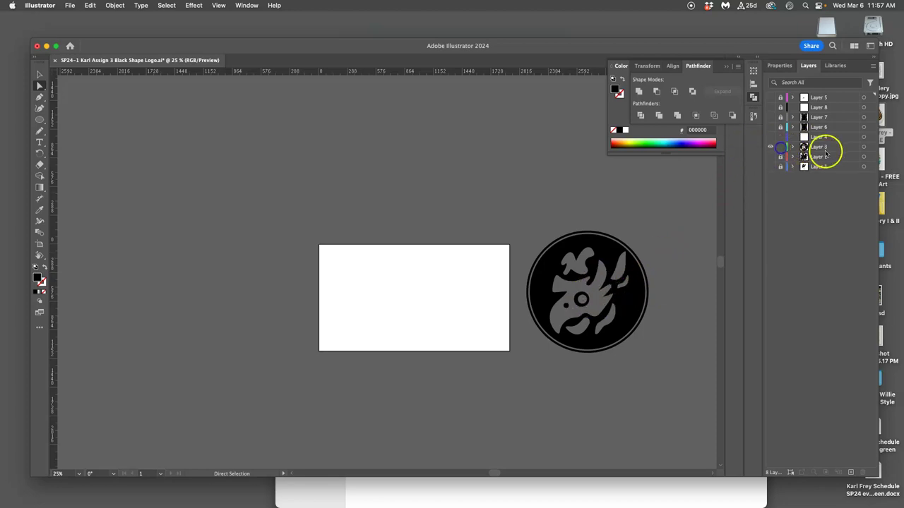
left_click(863, 147)
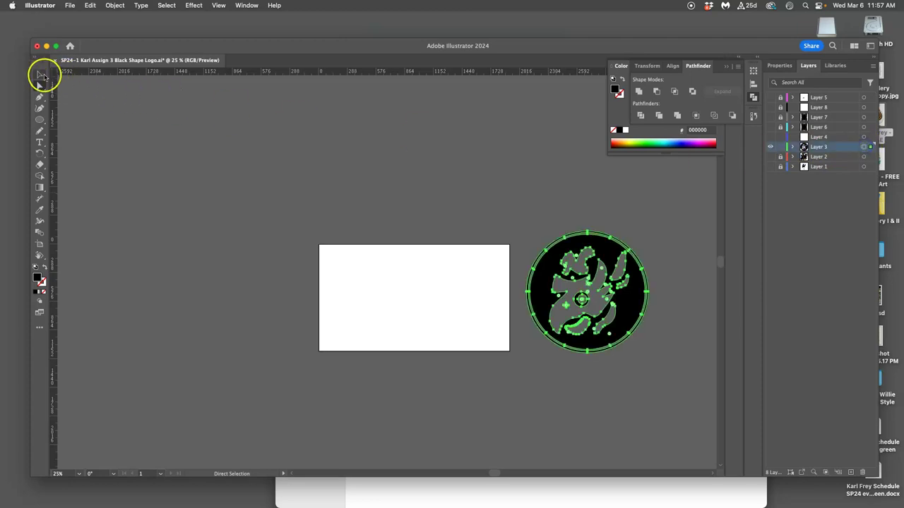
Move the medallion onto the white artboard and scale it down to fit inside
left_click(39, 75)
left_click_drag(595, 250, 438, 241)
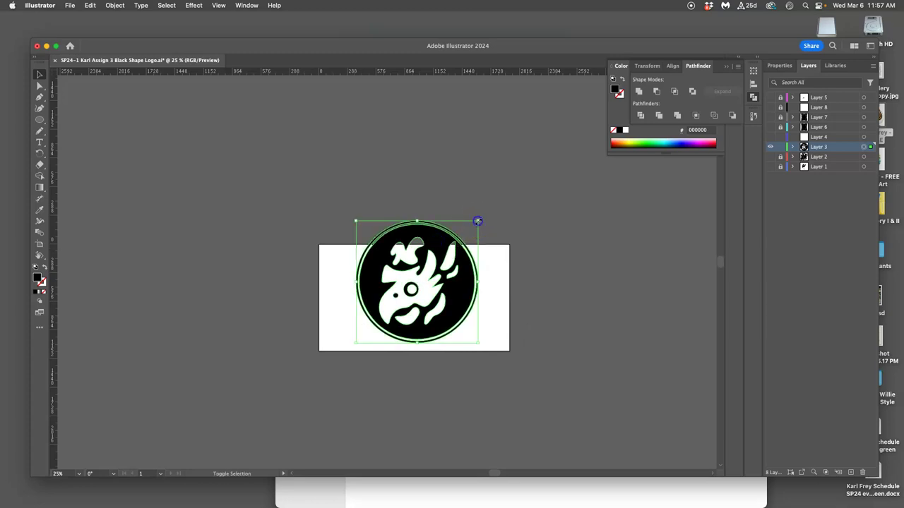
left_click_drag(478, 221, 431, 267)
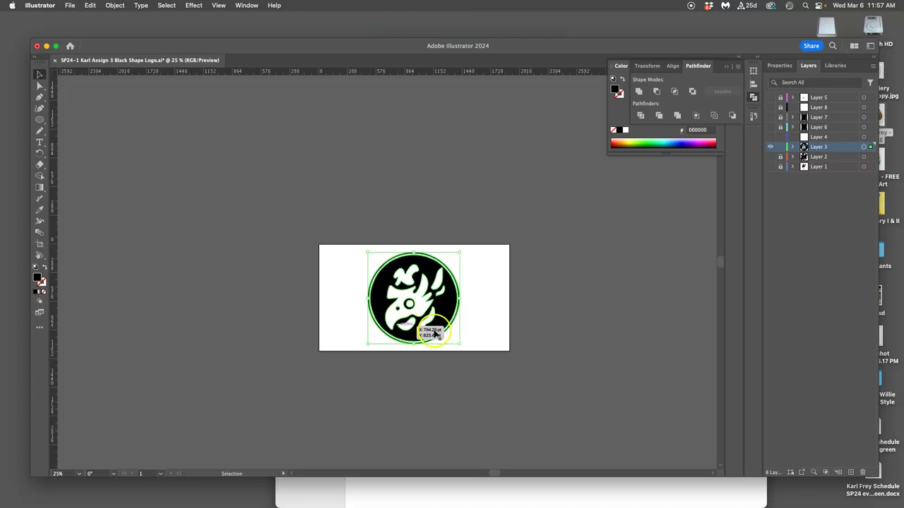
left_click(466, 230)
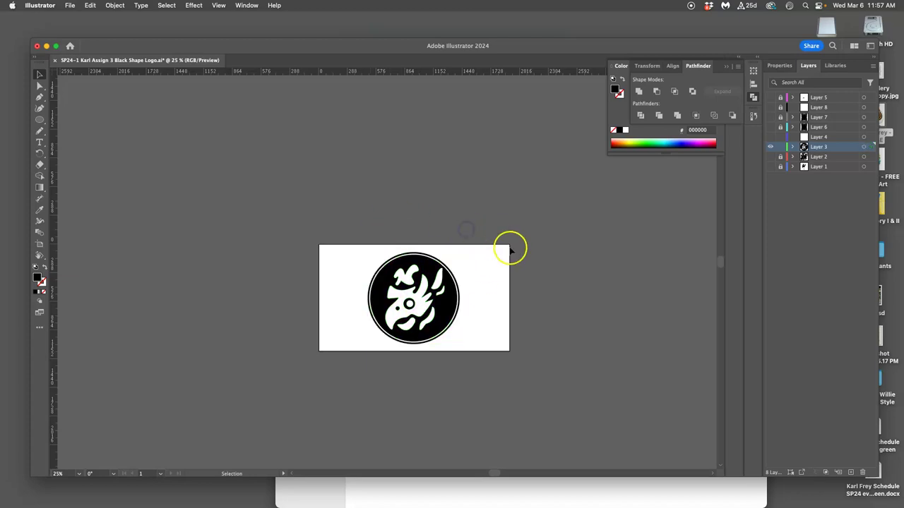
key("a")
key("super+equal")
key("super+equal")
key("super+equal")
key("super+equal")
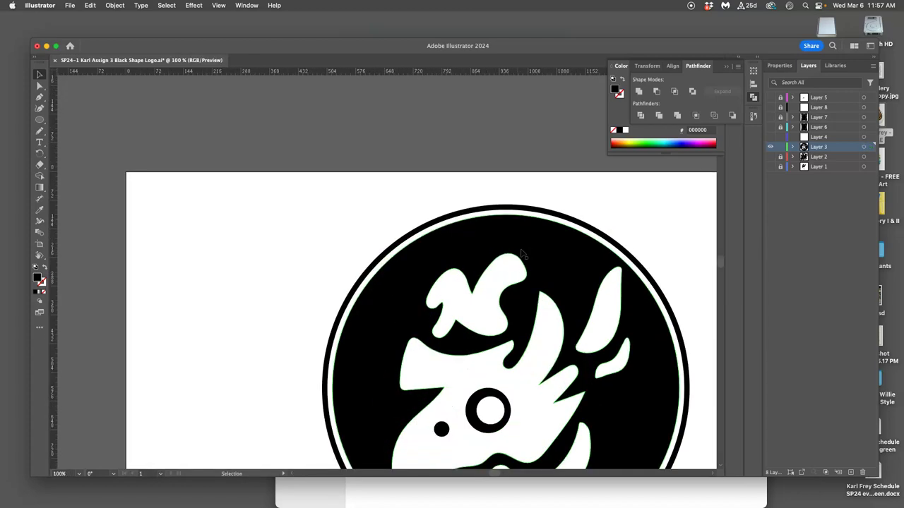
scroll(519, 256, "down", 5)
key("v")
key("super+minus")
key("super+minus")
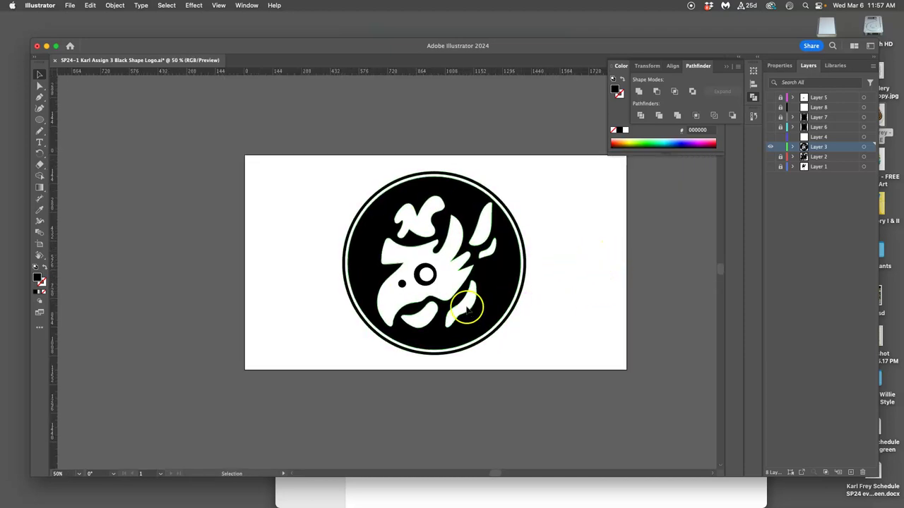
Save the document, then undo the last change to the logo
left_click(70, 5)
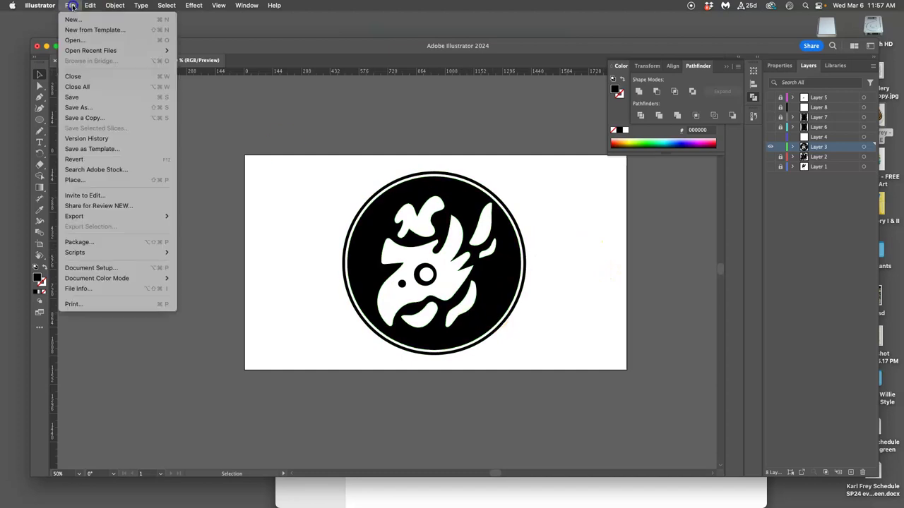
left_click(83, 97)
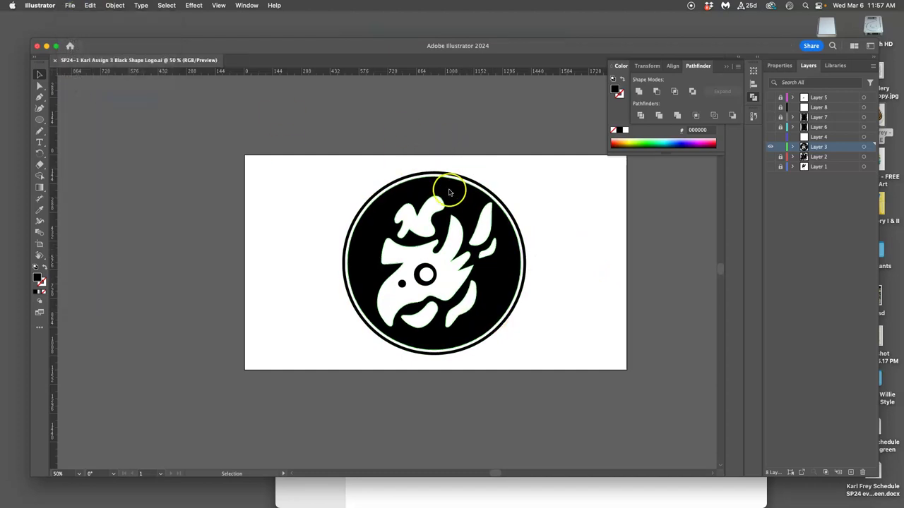
left_click(771, 96)
left_click(772, 96)
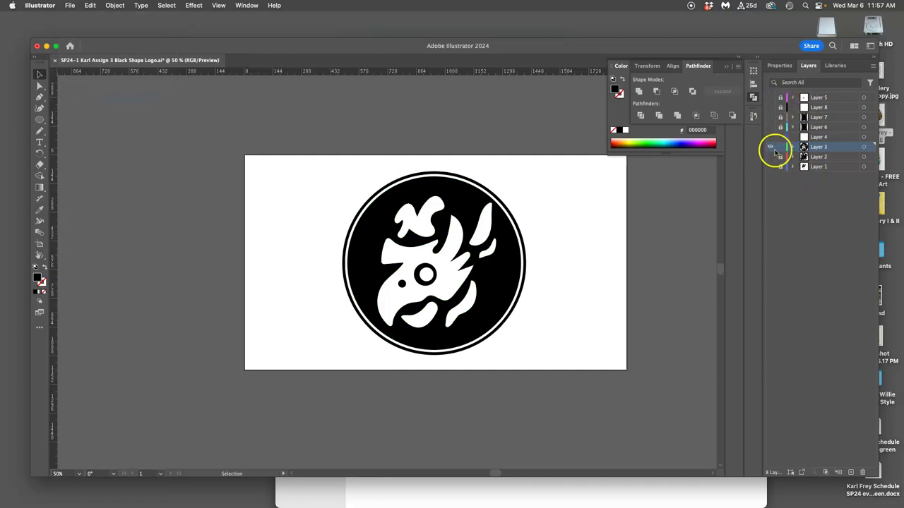
key("super+z")
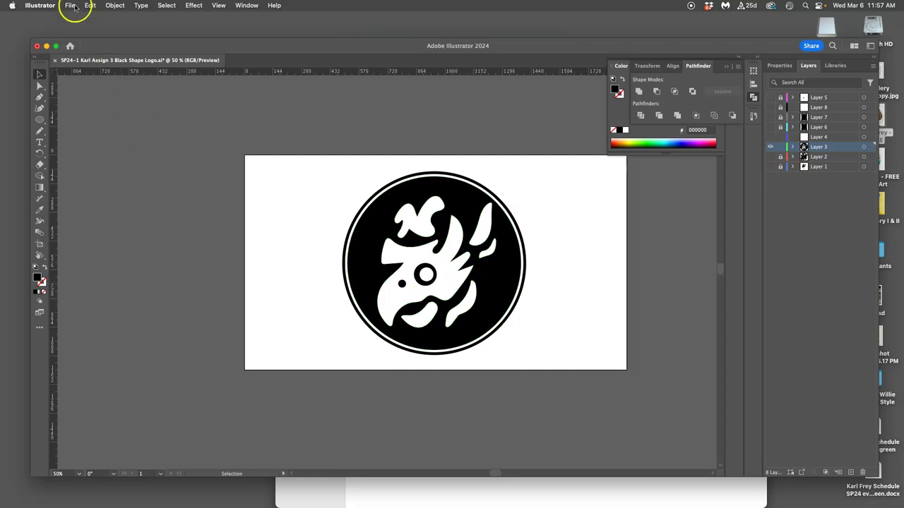
Save as Illustrator EPS named 'Black Shape Logo Medallion' with default EPS options
left_click(71, 5)
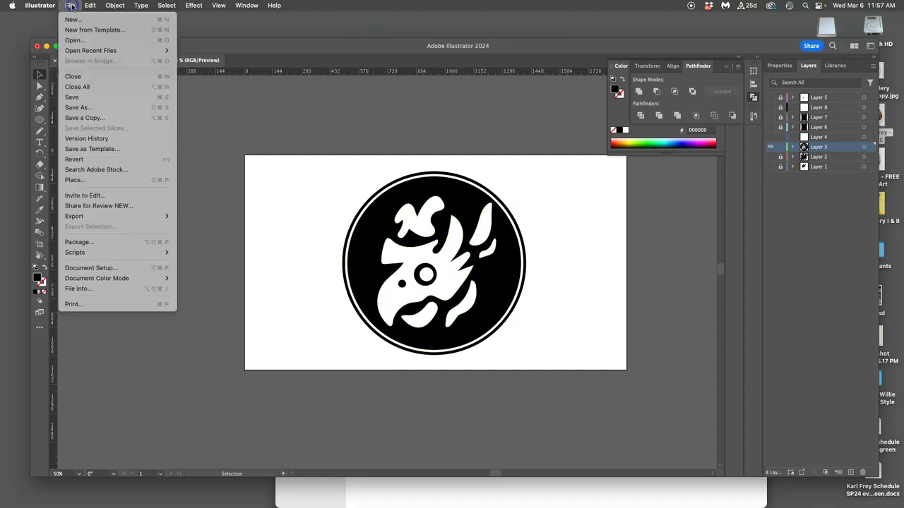
left_click(84, 108)
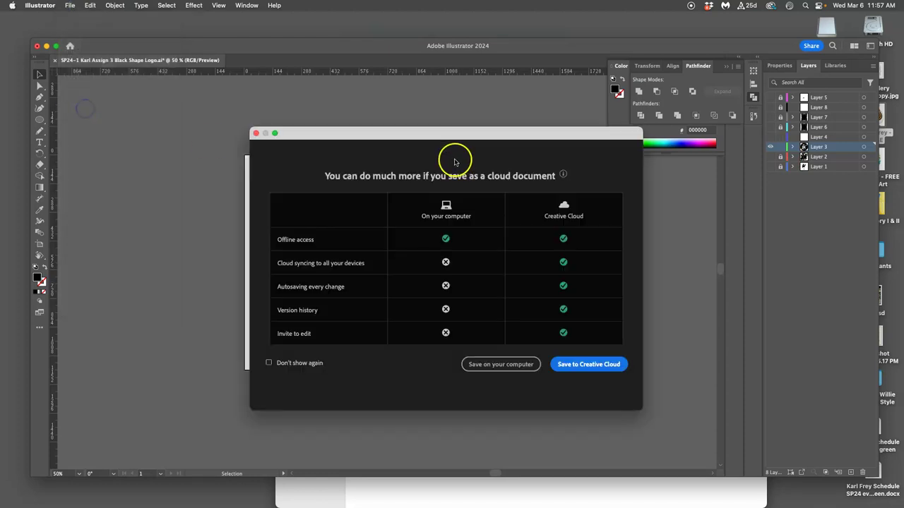
left_click(501, 364)
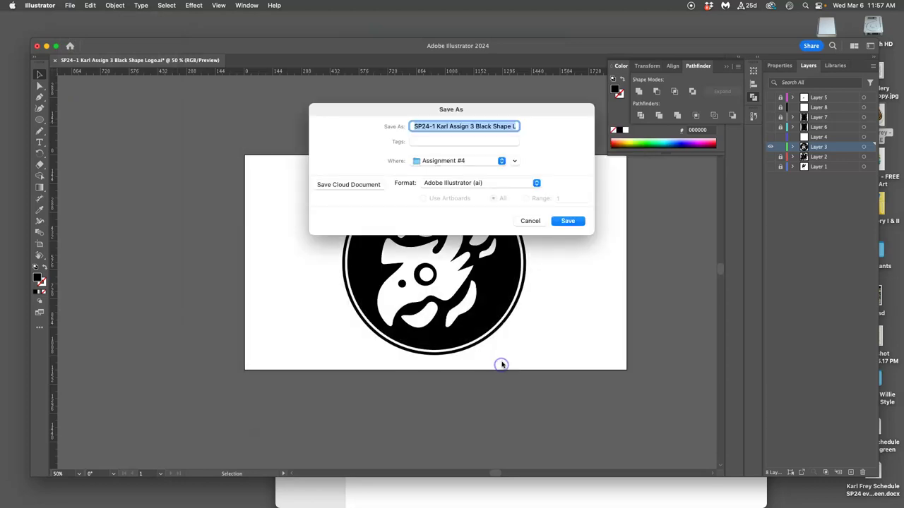
left_click(503, 126)
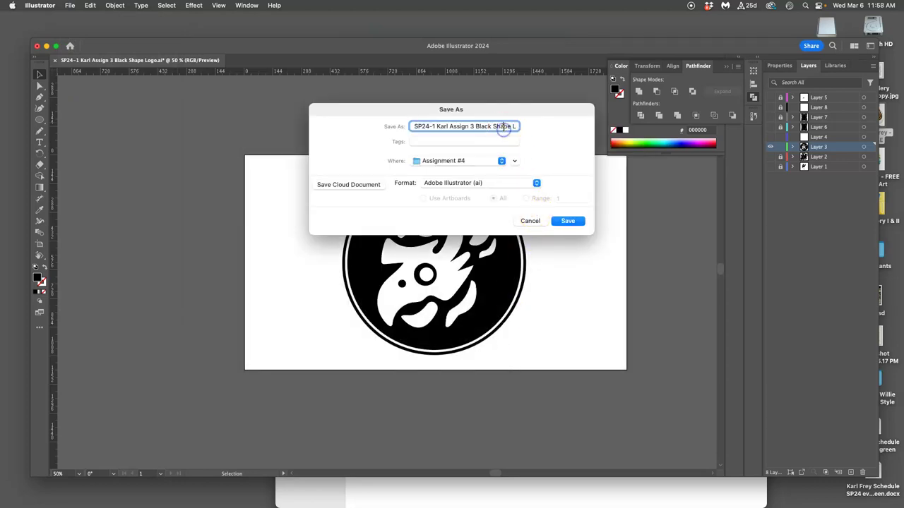
left_click(497, 182)
left_click(493, 195)
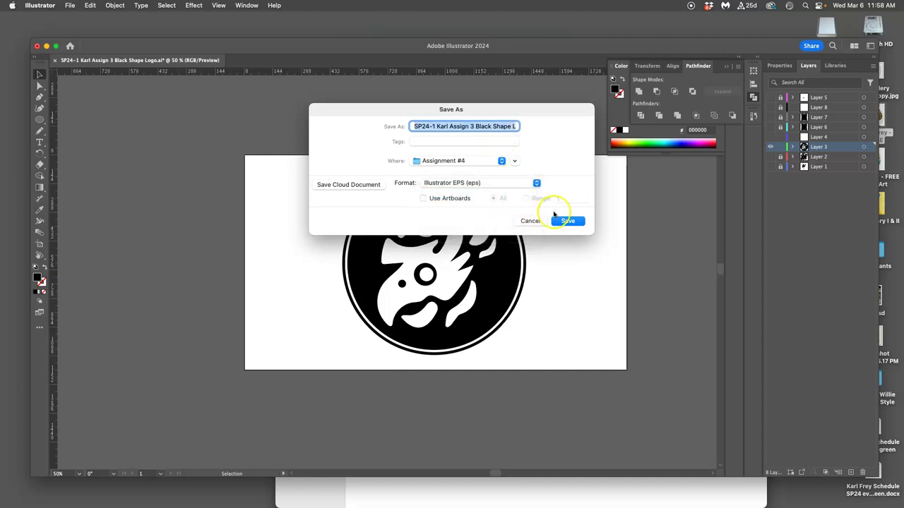
left_click(503, 126)
left_click_drag(534, 129, 502, 126)
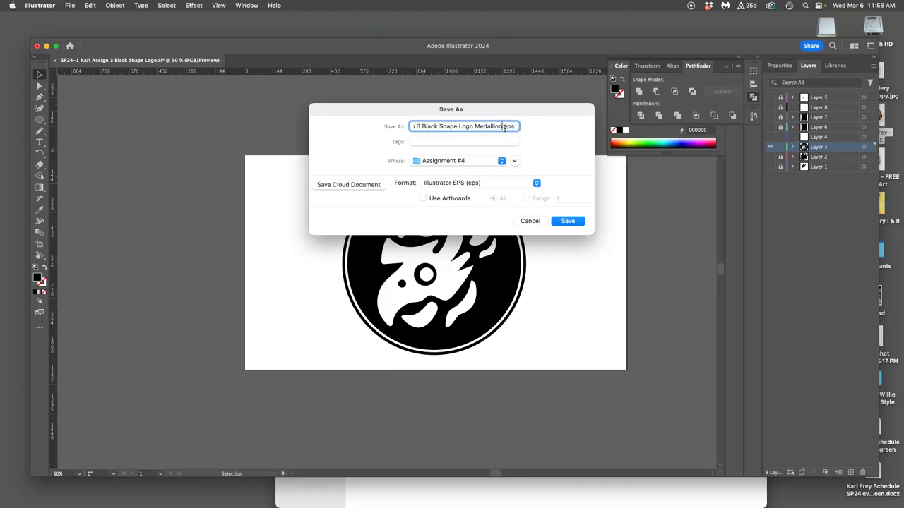
left_click(569, 220)
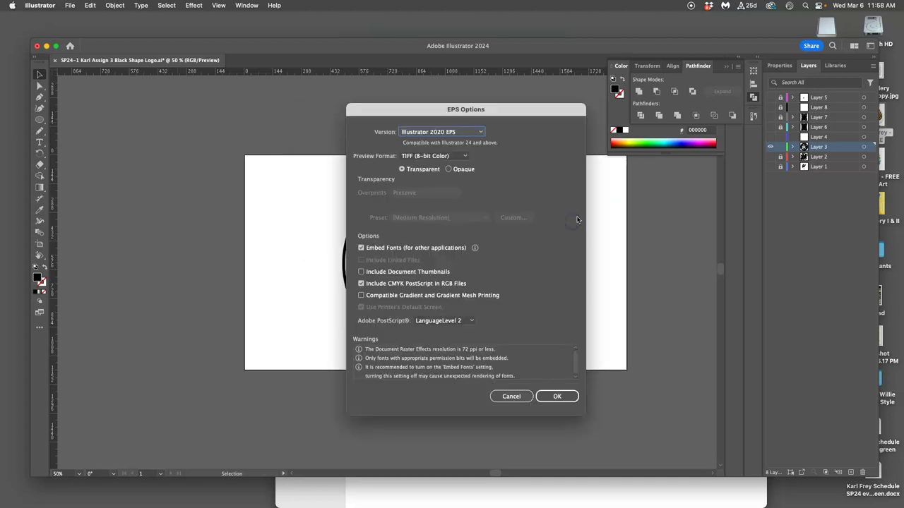
left_click(558, 396)
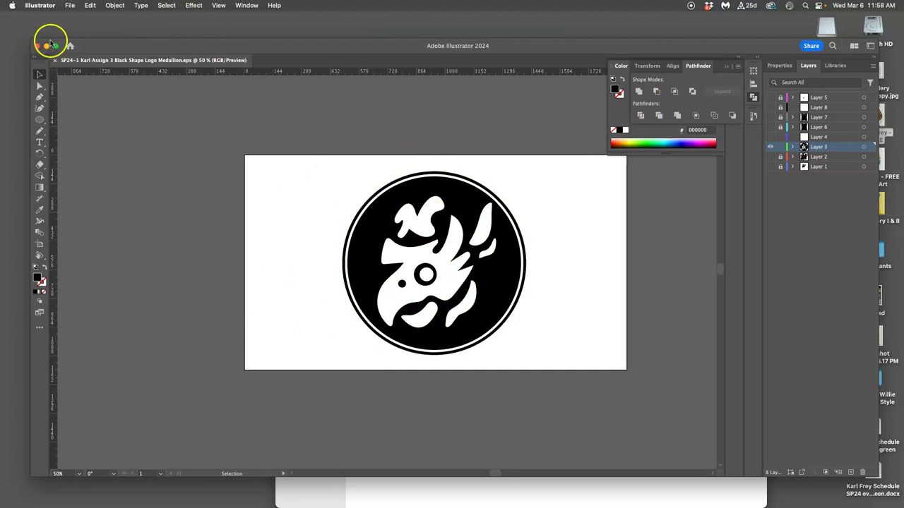
Bring up the Assignment #4 folder and place the Medallion EPS beside Logo.eps
left_click(46, 45)
left_click(470, 193)
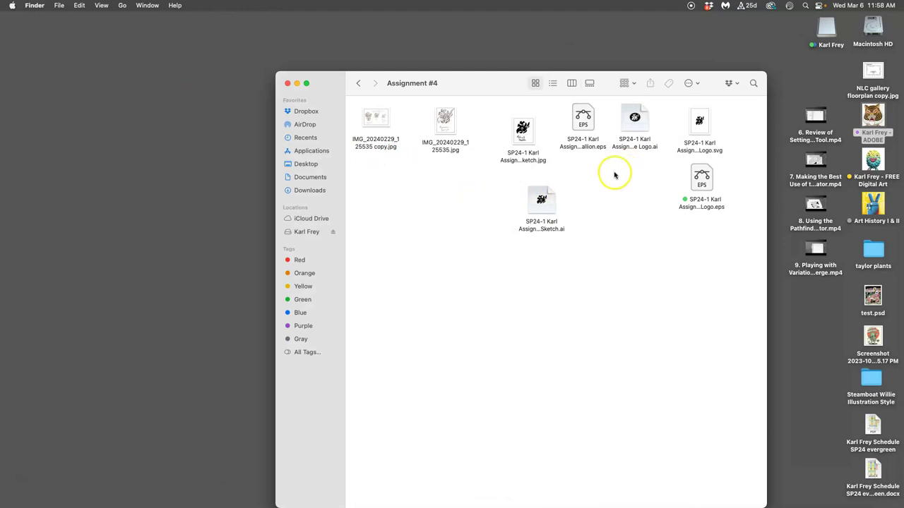
left_click_drag(583, 128, 645, 193)
Remove the Green tag from Logo.eps and tag the Medallion EPS green instead
left_click(703, 200)
right_click(704, 200)
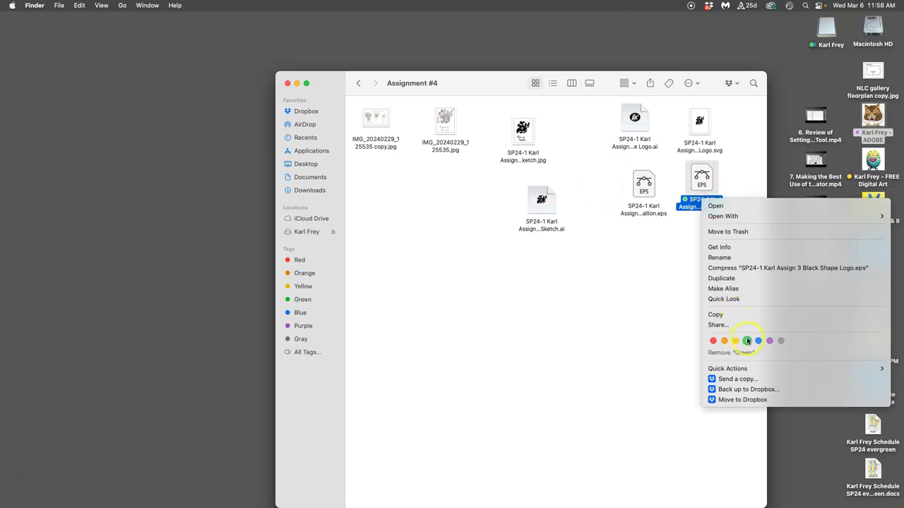
left_click(746, 341)
left_click(692, 299)
right_click(647, 214)
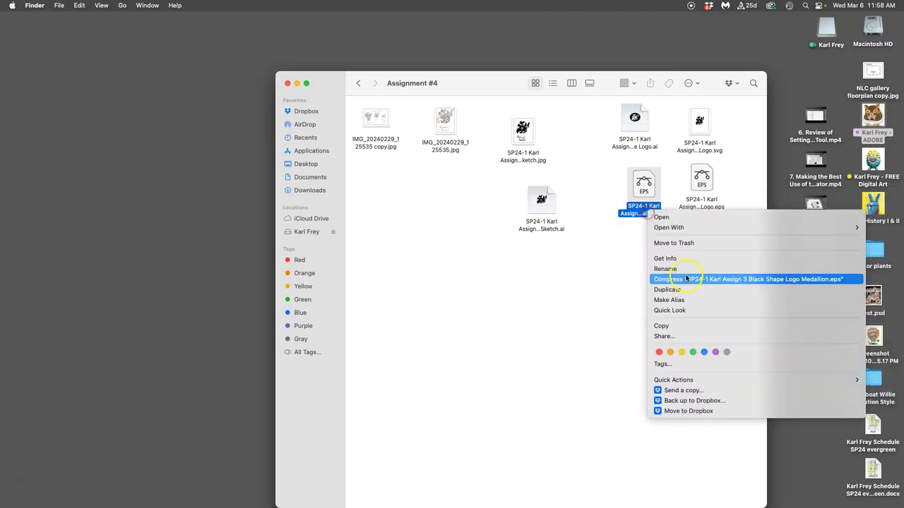
left_click(694, 351)
left_click(637, 296)
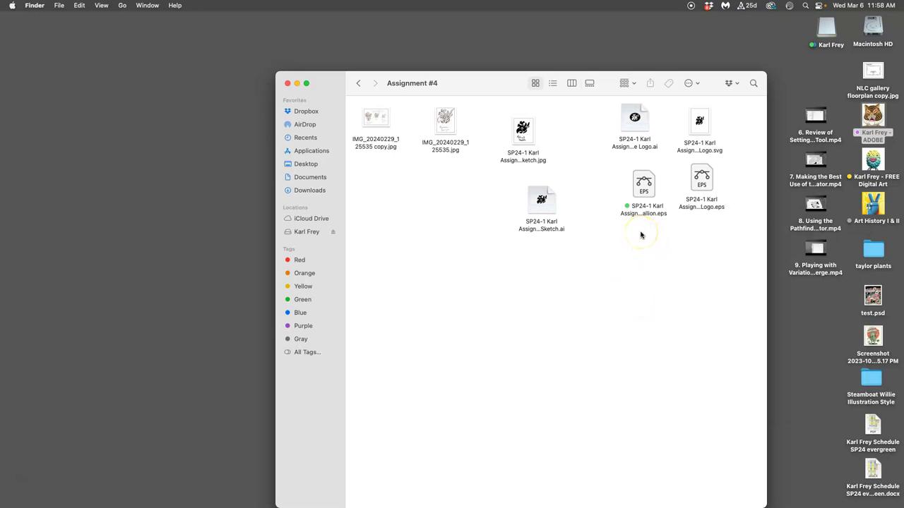
mouse_move(3, 176)
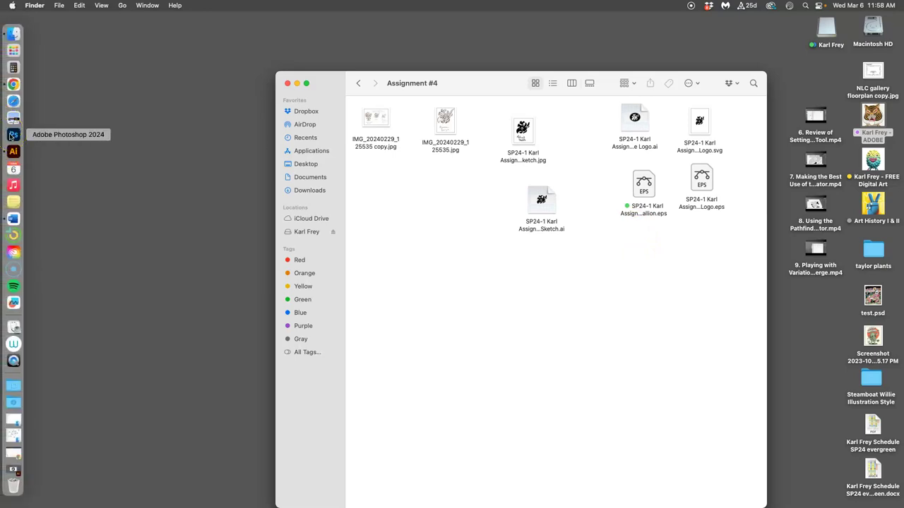
Open the instructor's Canvas discussion post for editing
left_click(13, 84)
left_click(268, 21)
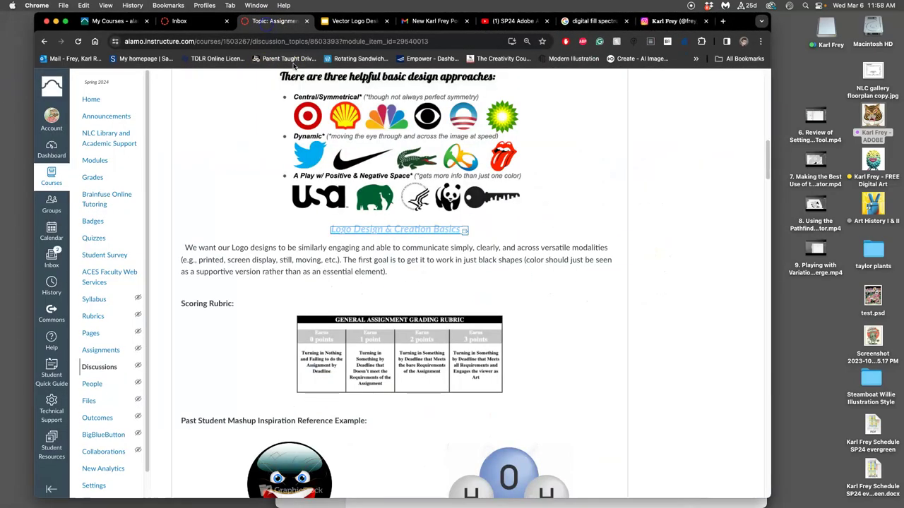
scroll(379, 257, "down", 15)
scroll(379, 257, "up", 10)
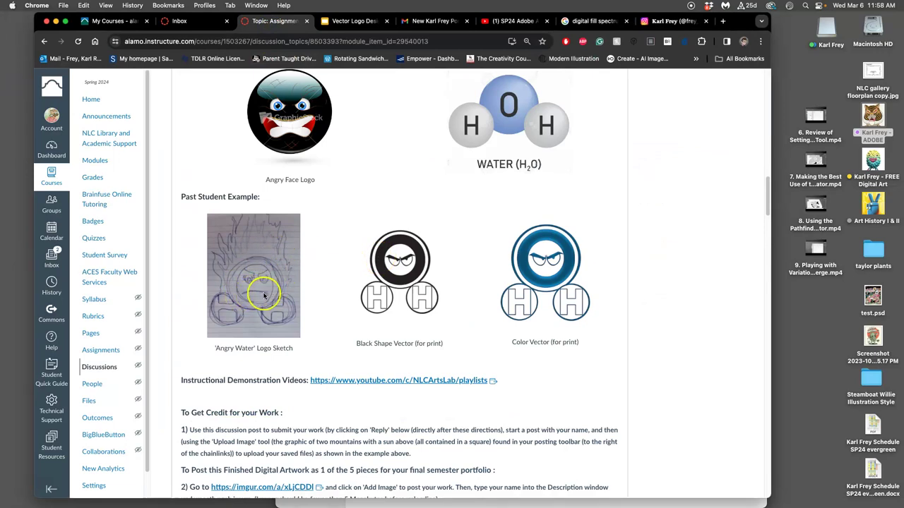
scroll(265, 295, "down", 10)
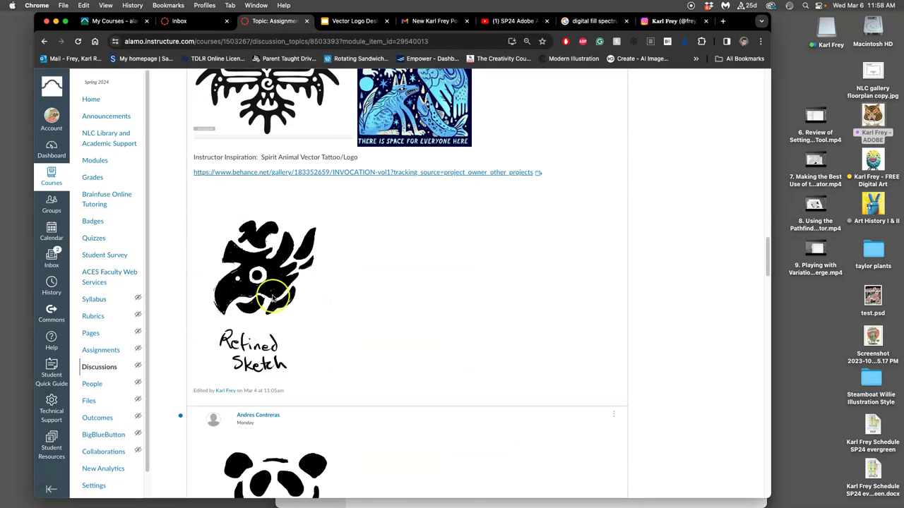
scroll(415, 281, "up", 5)
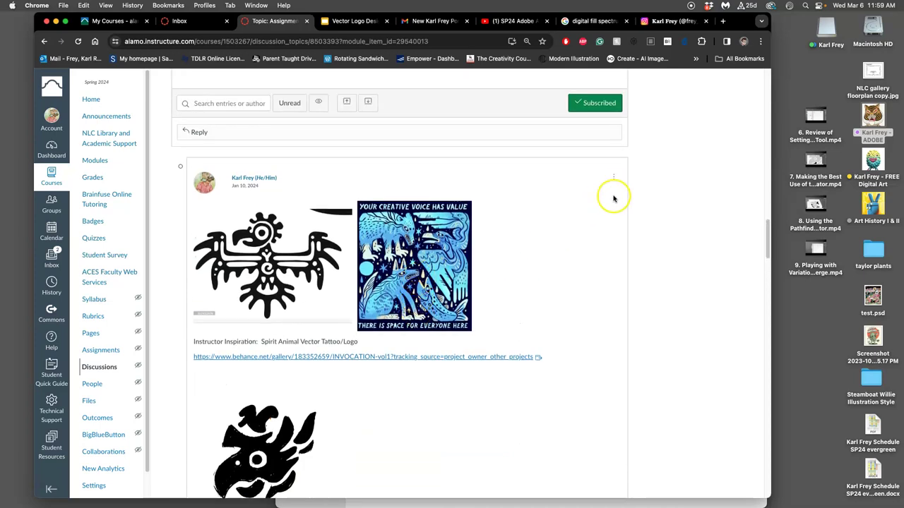
left_click(613, 177)
left_click(592, 216)
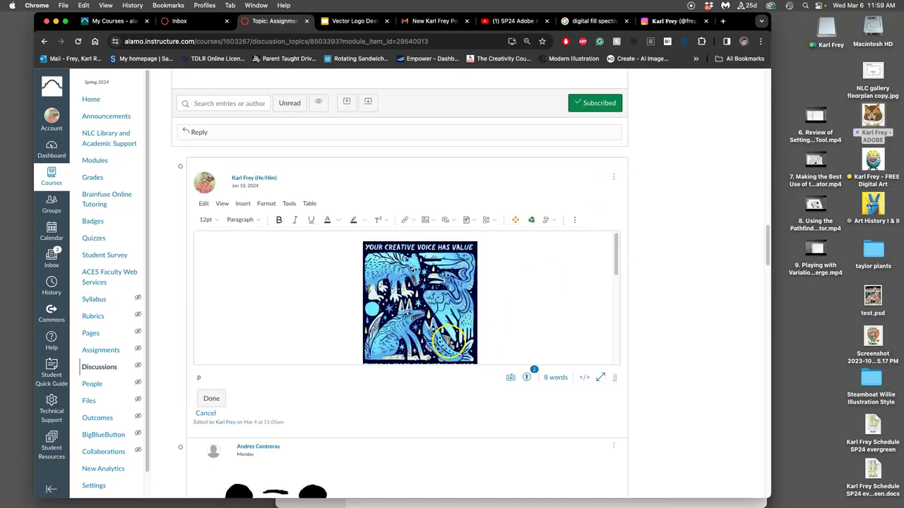
Add the label 'Black Shape Logo:' below the Refined Sketch image and save the post
scroll(427, 331, "down", 5)
left_click(417, 331)
left_click(378, 326)
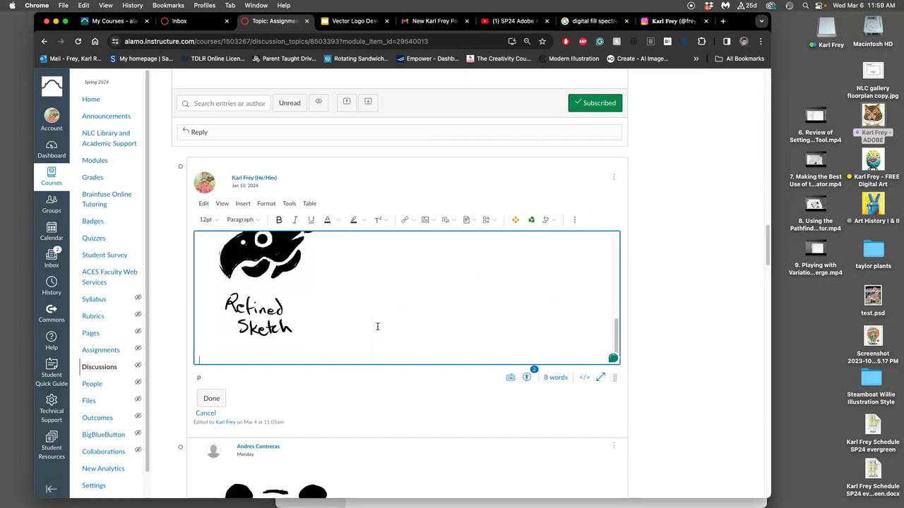
type("Black Shape Logo:")
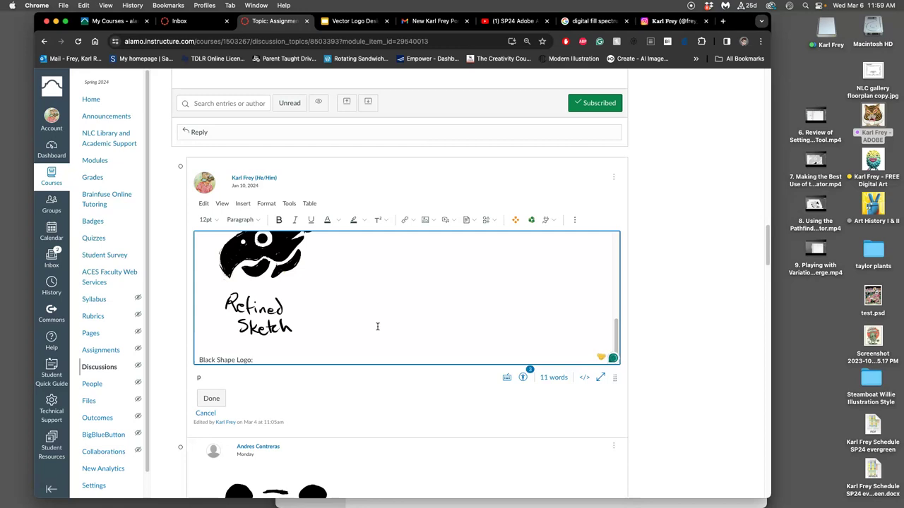
key("Return")
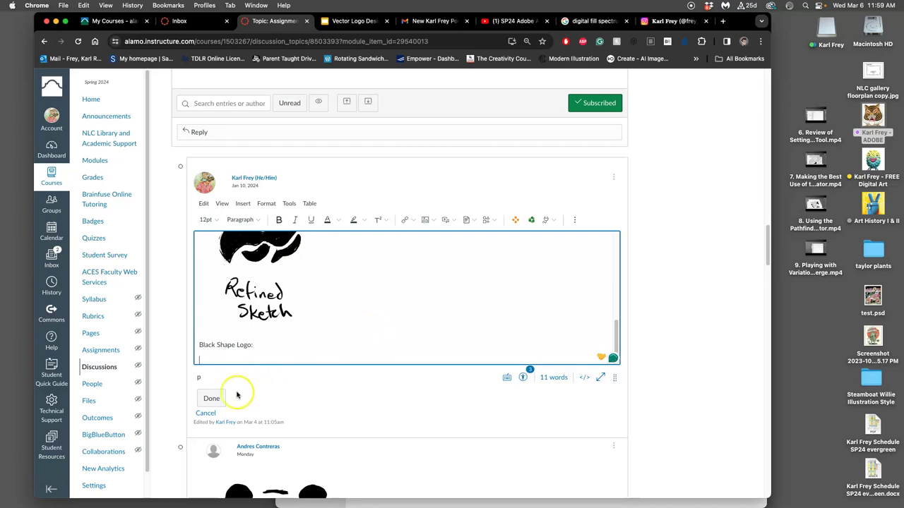
left_click(213, 398)
Launch Photoshop and move its window higher on screen
mouse_move(6, 69)
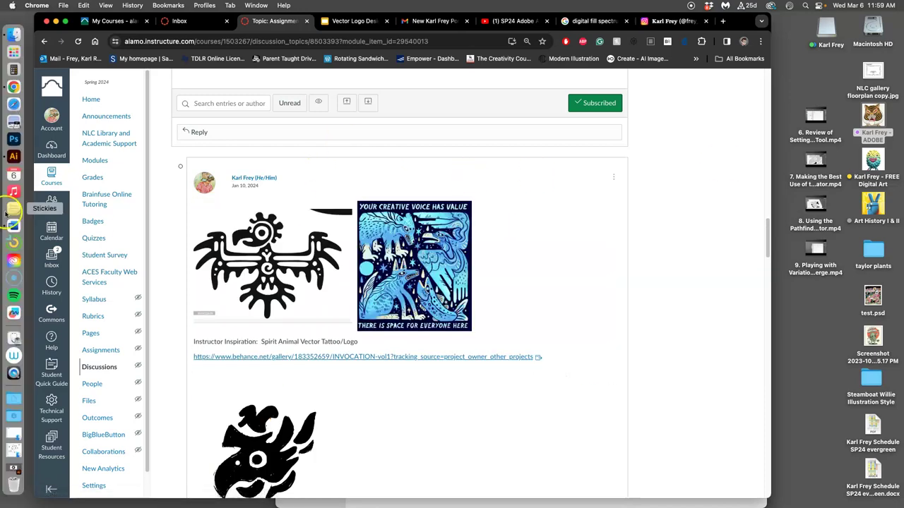
left_click(12, 141)
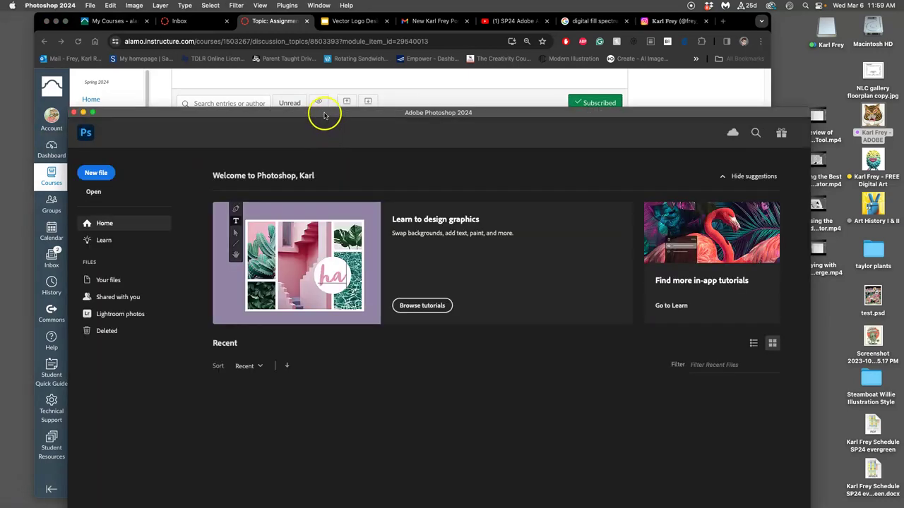
left_click_drag(324, 115, 286, 6)
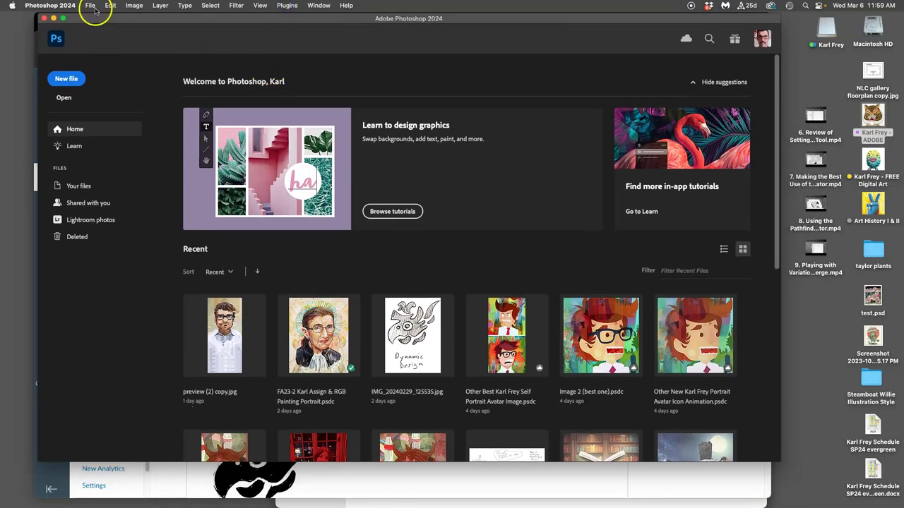
Create a new document 8 × 10 pixels at 350 pixels/inch
left_click(70, 79)
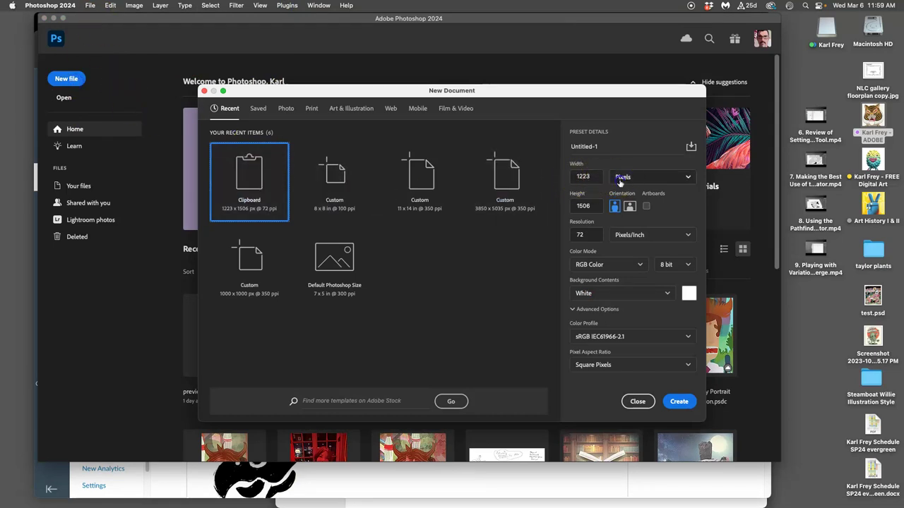
left_click(620, 180)
left_click(624, 209)
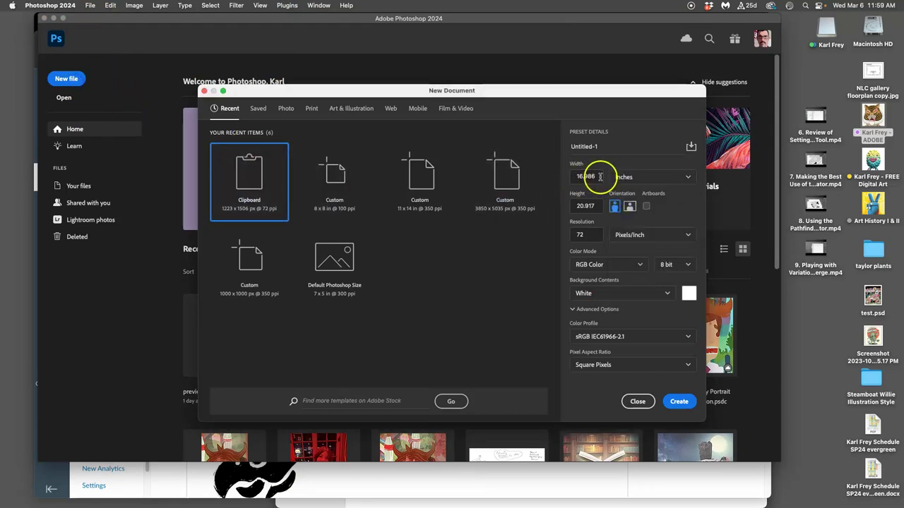
left_click(581, 176)
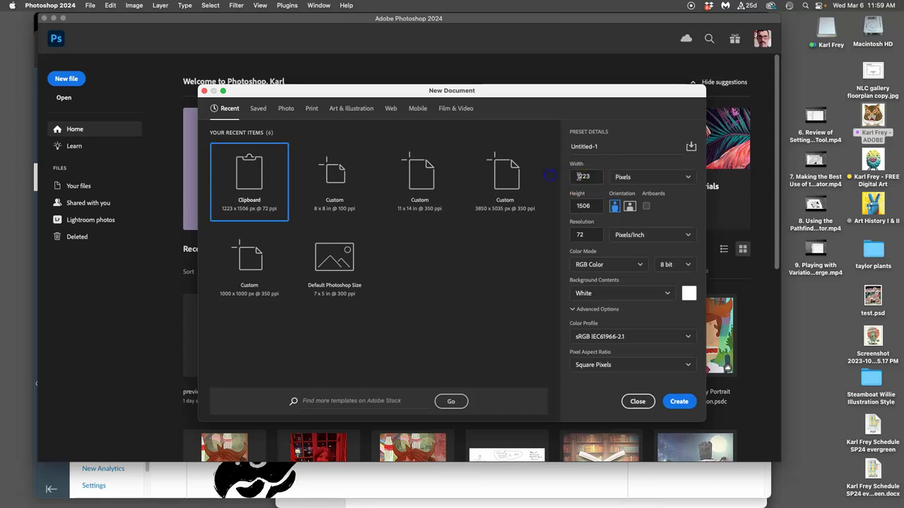
type("10")
left_click(583, 204)
left_click(572, 177)
left_click(583, 205)
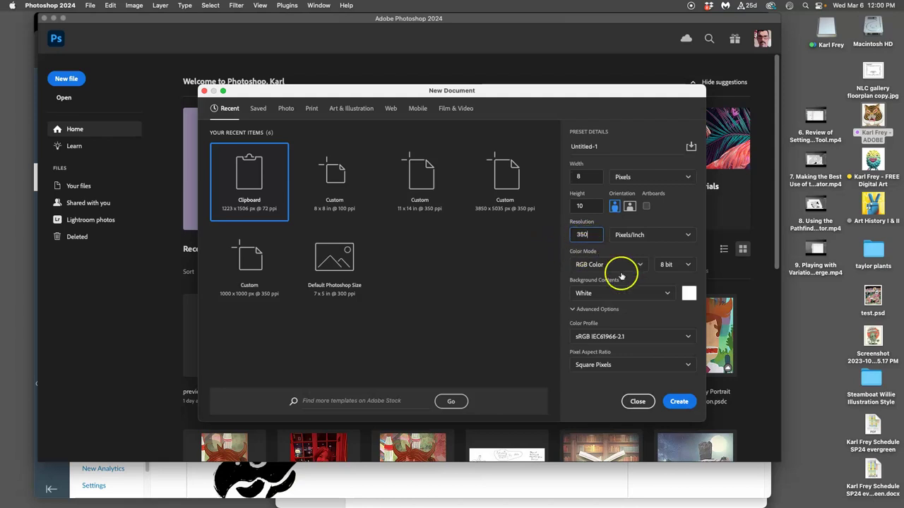
left_click(679, 401)
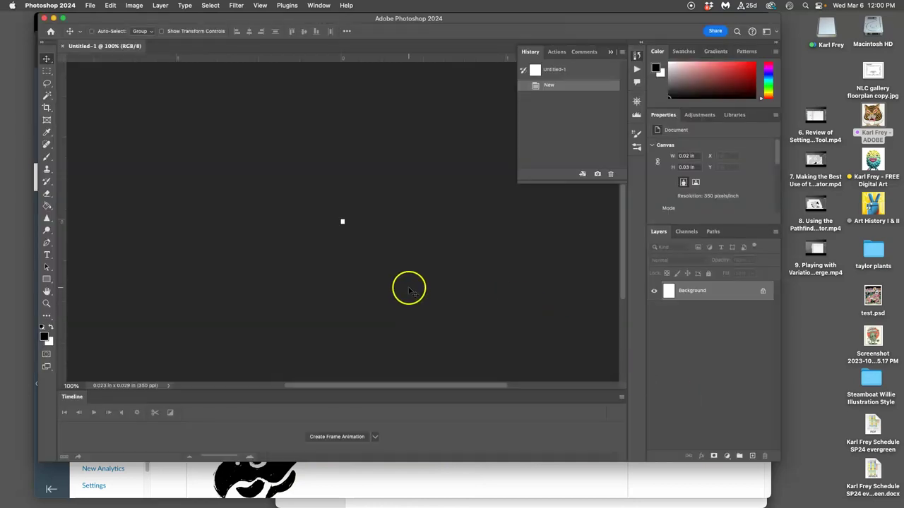
Resize the image to 8 × 10 inches at 350 ppi and hide the Timeline panel
key("super+equal")
key("super+equal")
key("super+equal")
key("super+equal")
key("super+equal")
key("super+equal")
key("super+equal")
key("super+equal")
key("super+equal")
key("super+equal")
key("super+equal")
key("super+equal")
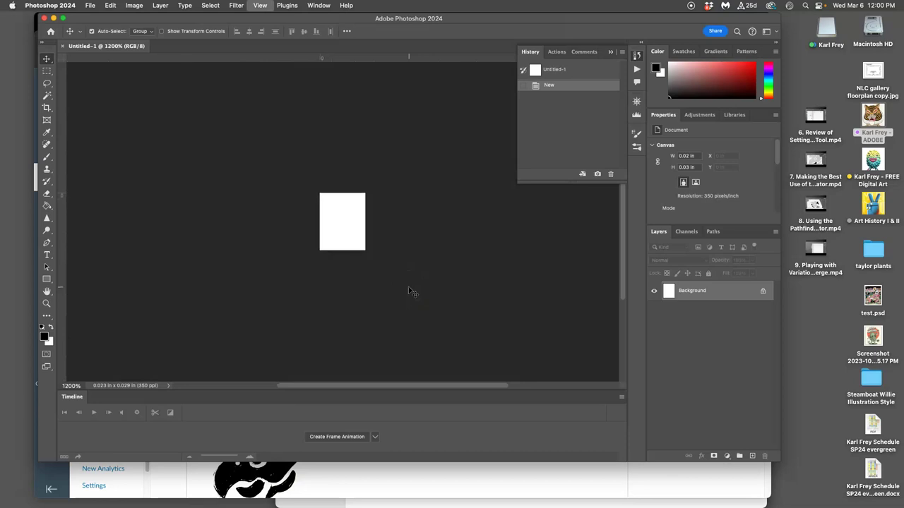
left_click(134, 5)
left_click(147, 75)
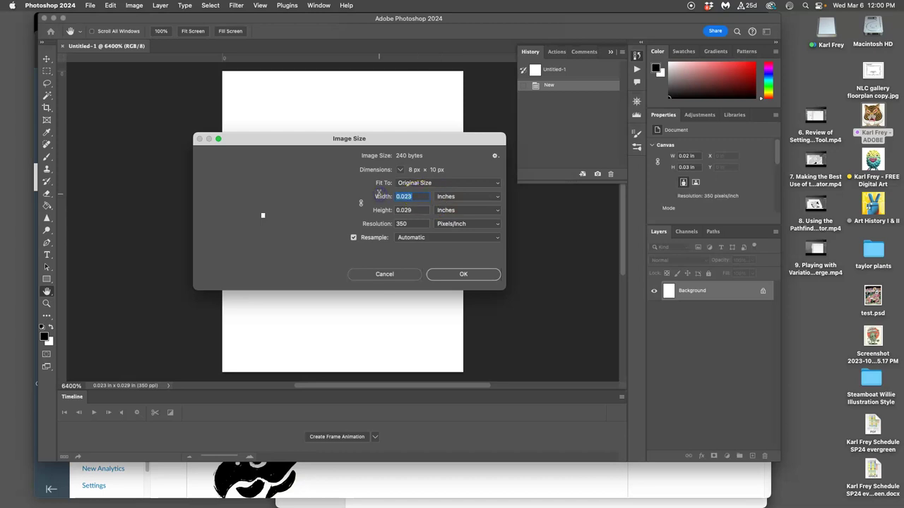
type("8")
key("Tab")
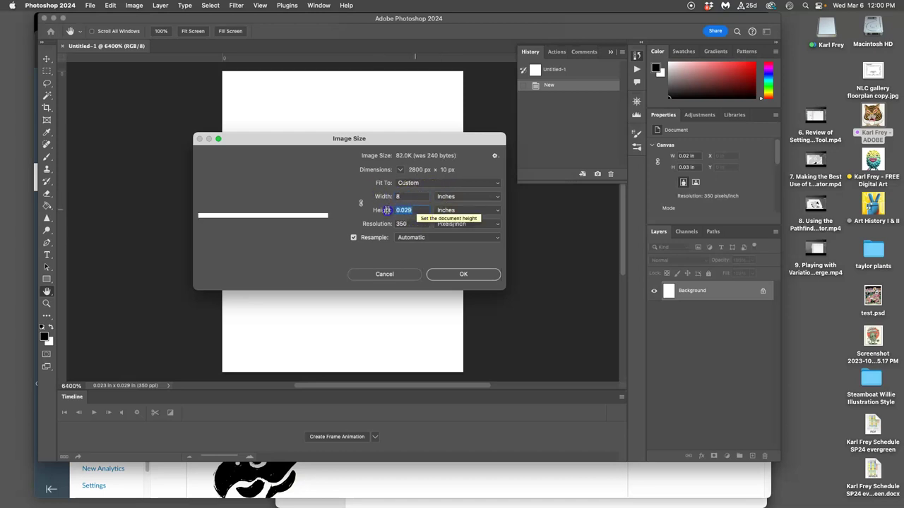
type("10")
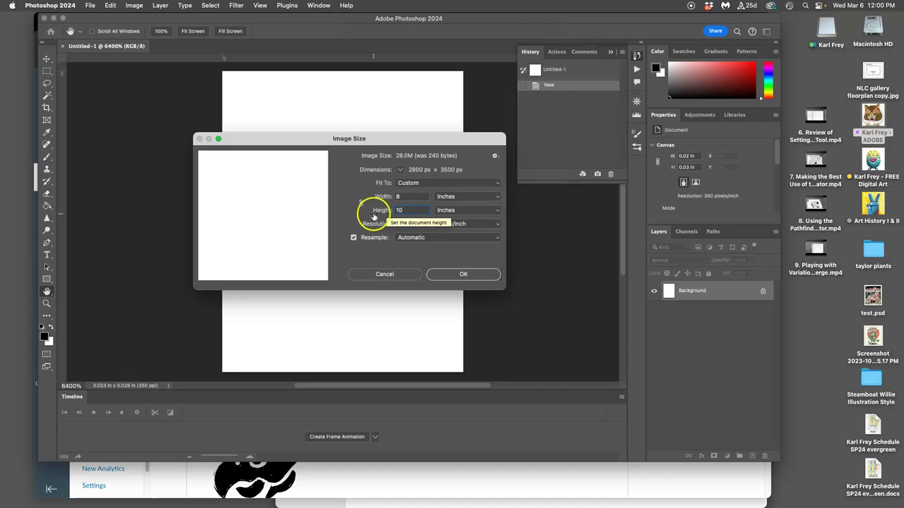
left_click(453, 275)
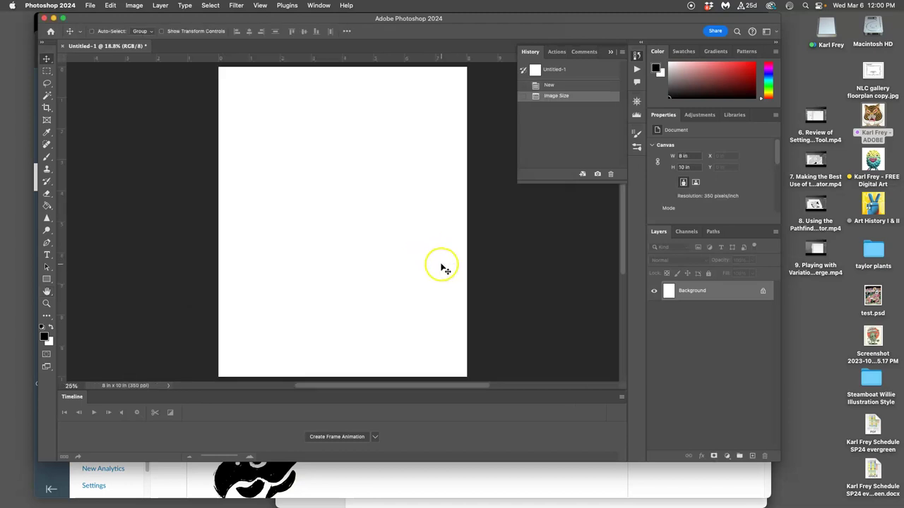
left_click(322, 5)
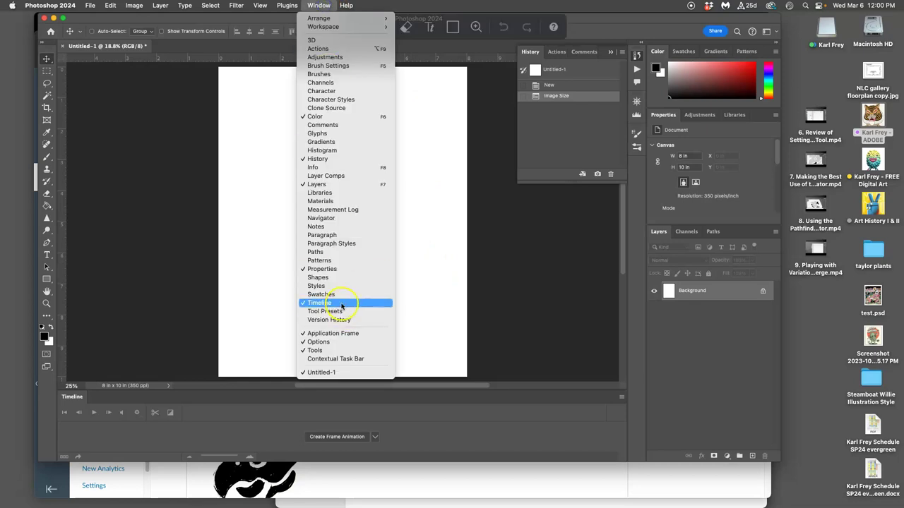
left_click(341, 304)
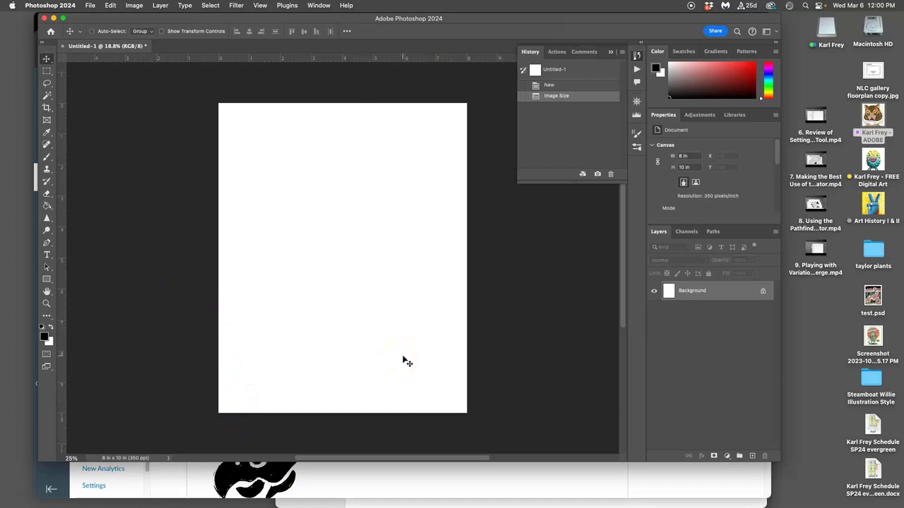
Place the Black Shape Logo Medallion EPS on the canvas and scale it to about half size
left_click(702, 502)
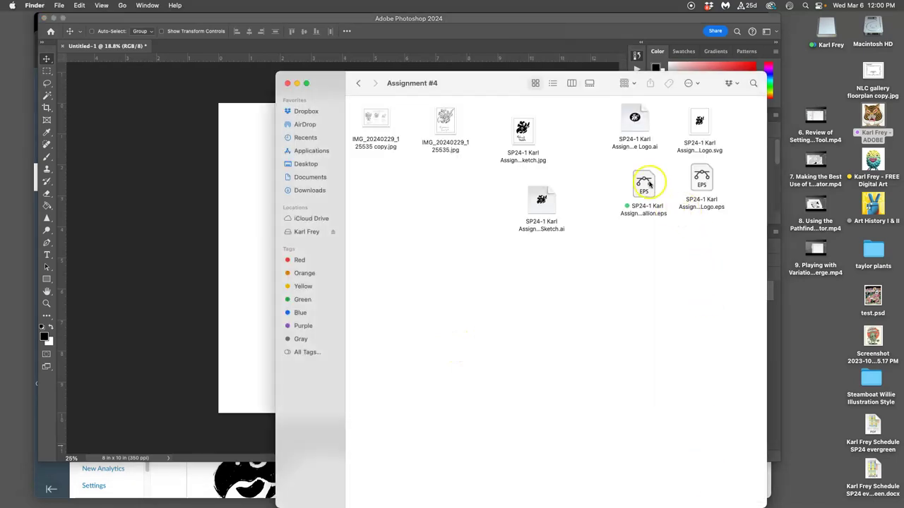
left_click_drag(648, 183, 254, 237)
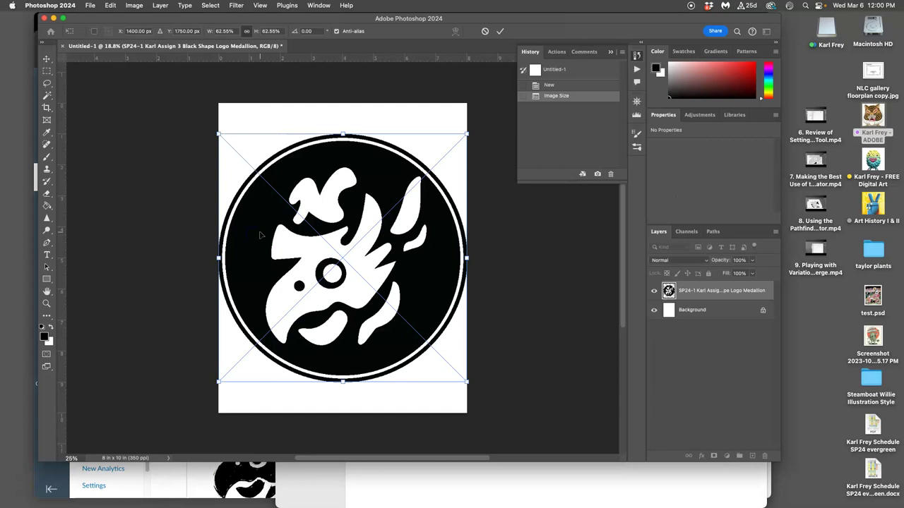
key("super+1")
key("super+plus")
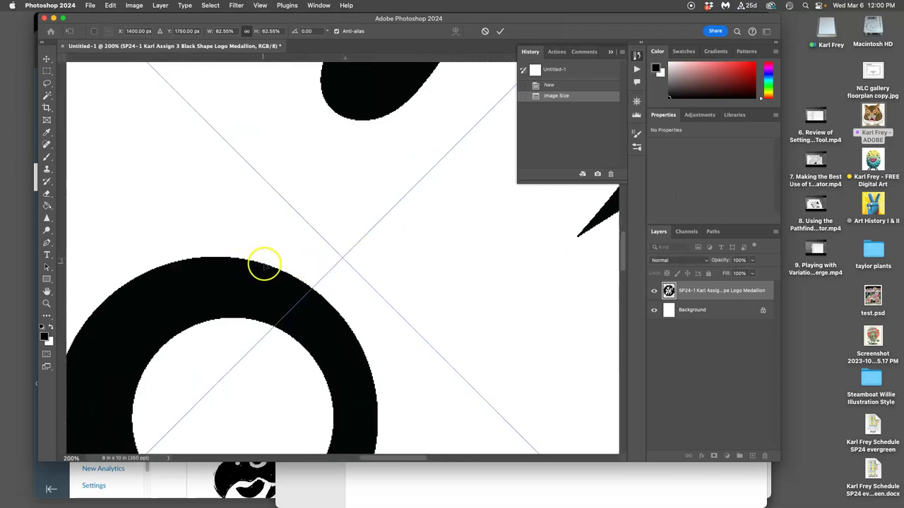
key("super+minus")
key("super+minus")
key("super+minus")
key("super+minus")
key("super+minus")
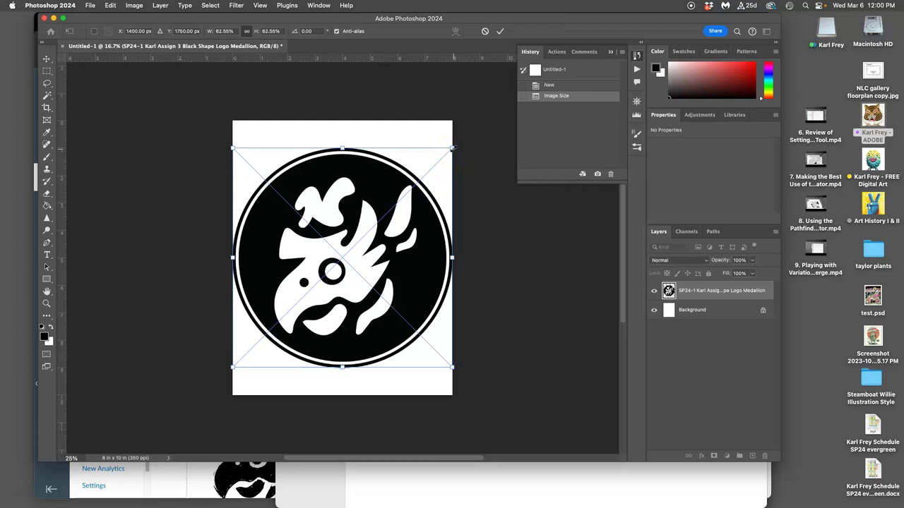
left_click_drag(451, 150, 440, 177)
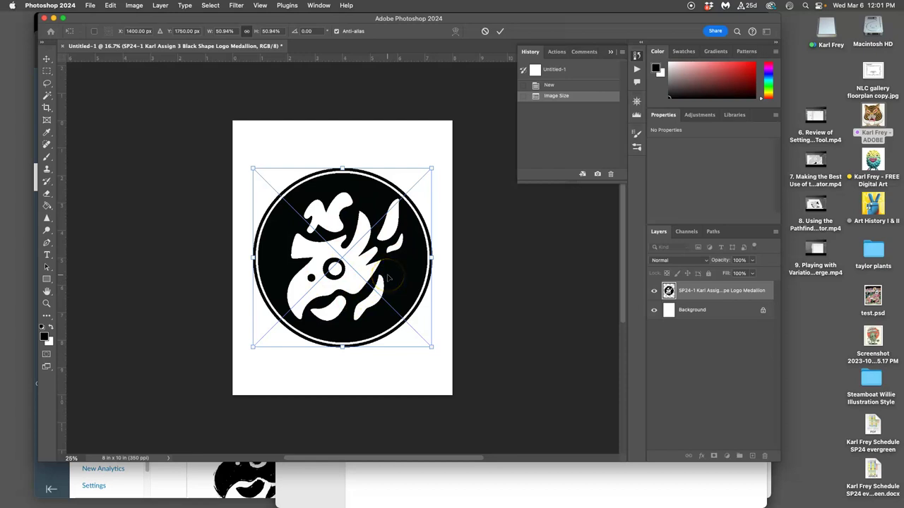
key("Return")
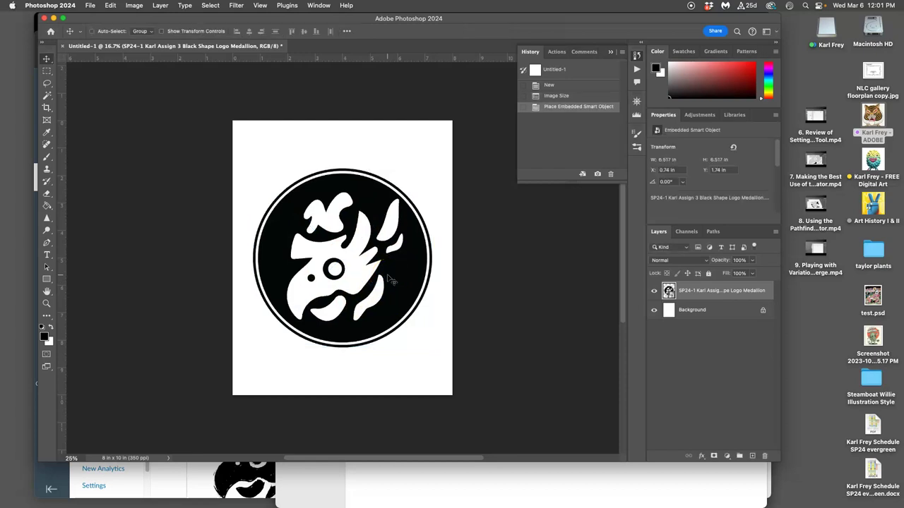
Inspect the medallion's edges up close, commit the placement, and zoom out to the full page
key("super+1")
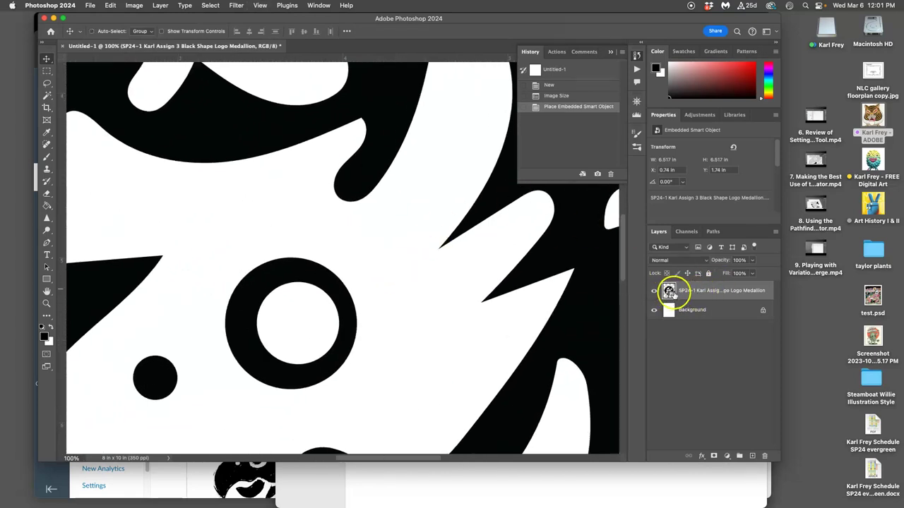
key("super+plus")
key("super+plus")
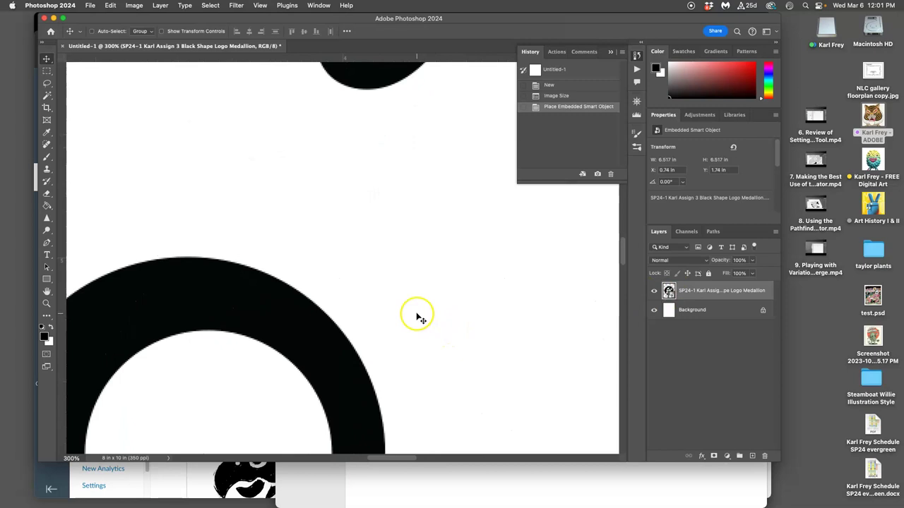
scroll(417, 315, "up", 3)
key("super+plus")
key("super+plus")
key("super+plus")
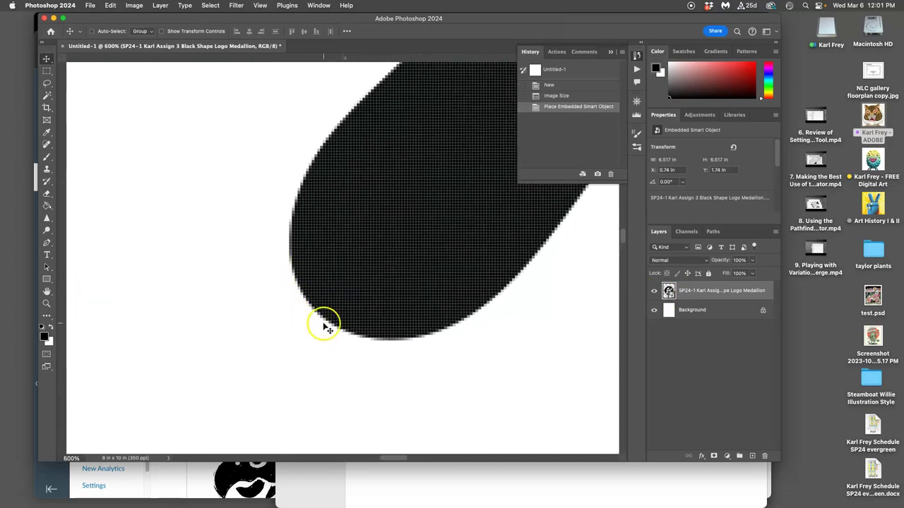
key("super+minus")
key("super+minus")
key("super+minus")
key("super+minus")
key("super+minus")
key("super+minus")
key("super+minus")
key("super+minus")
key("super+minus")
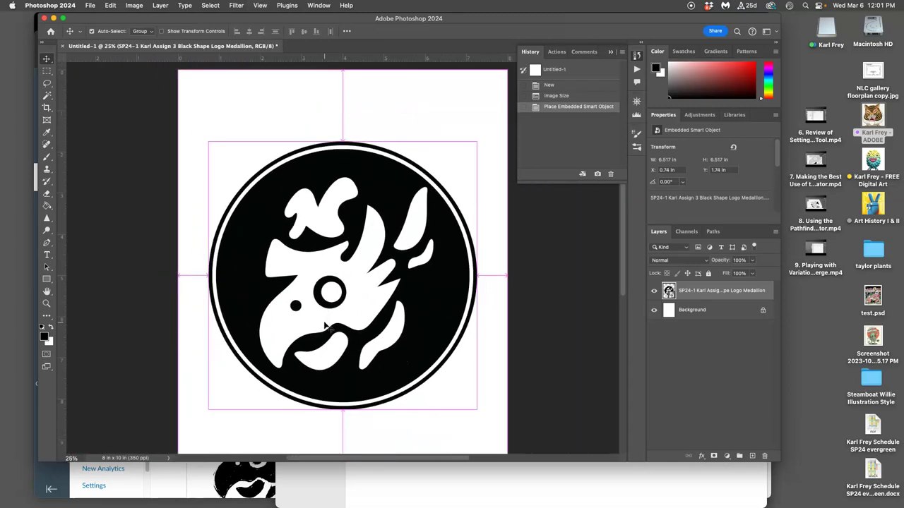
left_click(348, 312)
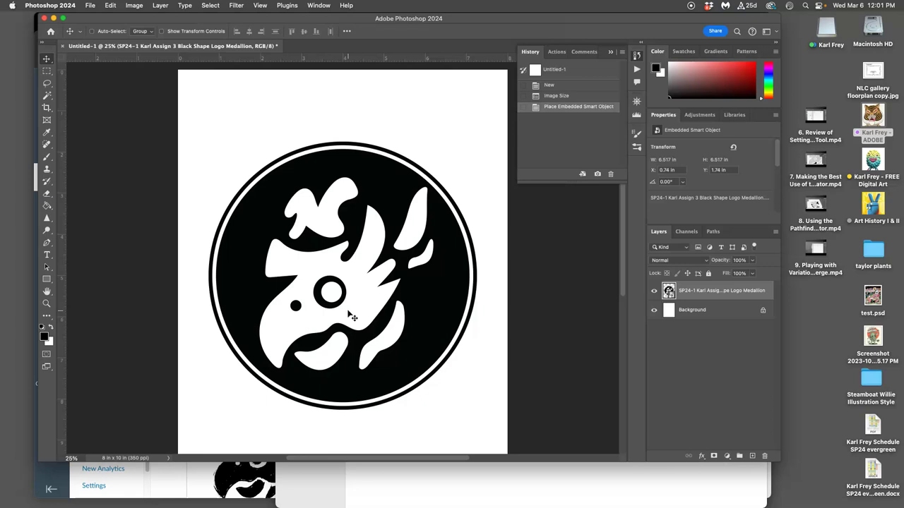
scroll(397, 313, "down", 3)
key("super+minus")
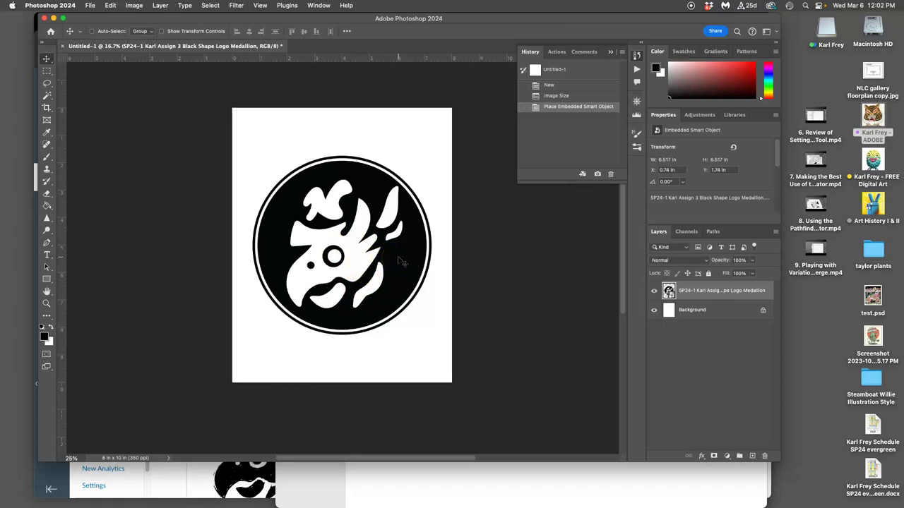
Hide the white Background layer and save the logo to the Desktop as a Photoshop file named 'Shape L'
left_click(654, 310)
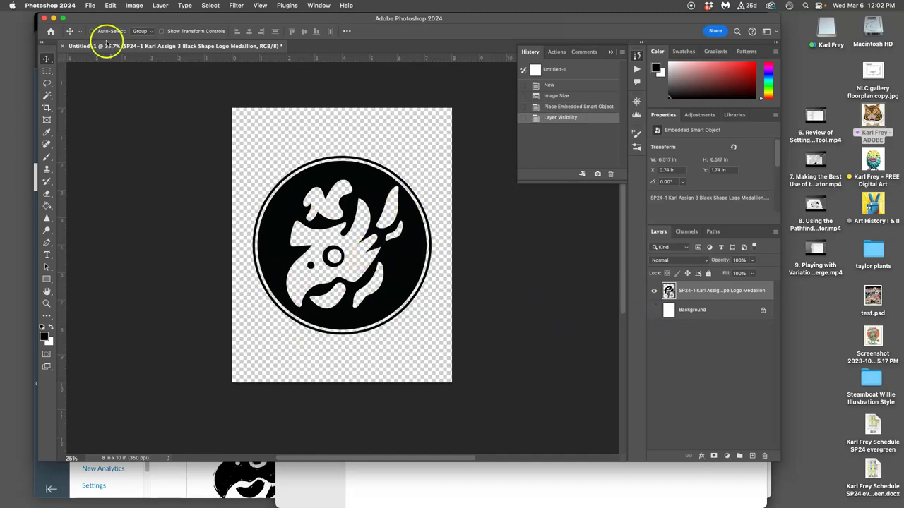
left_click(89, 6)
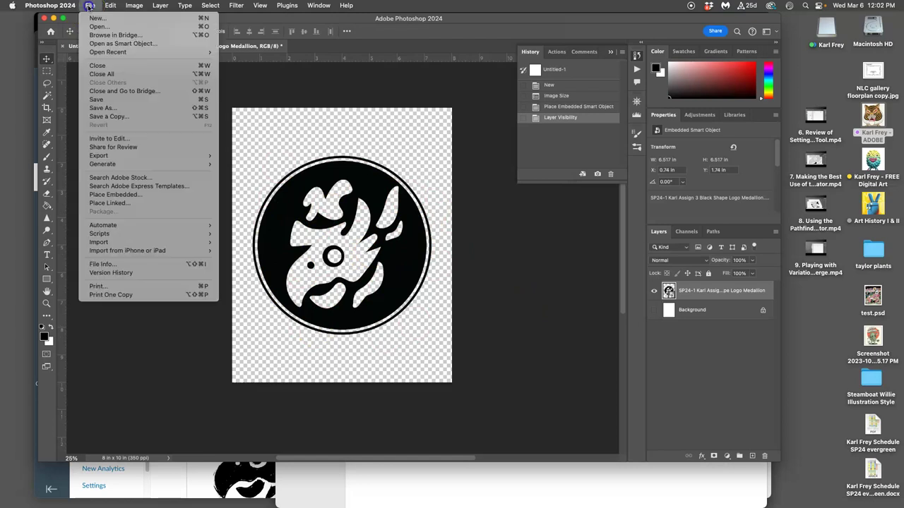
left_click(111, 109)
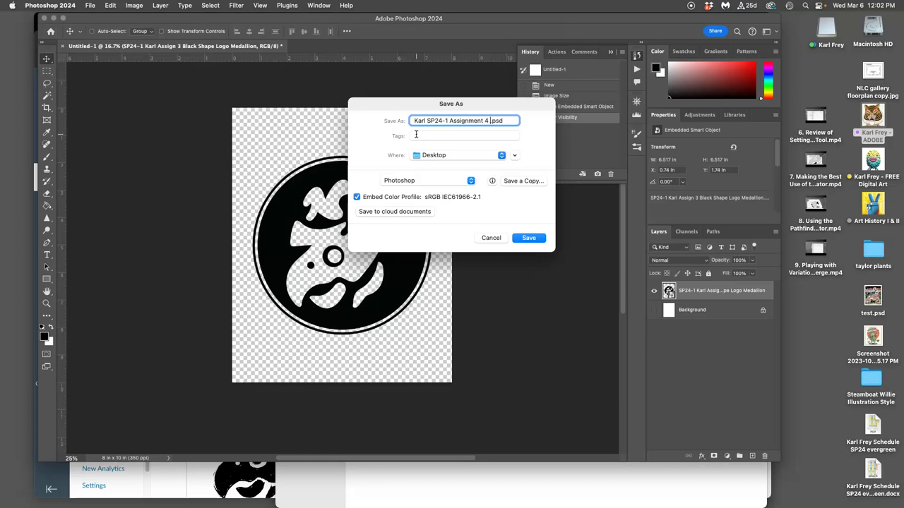
type("Shape Logo")
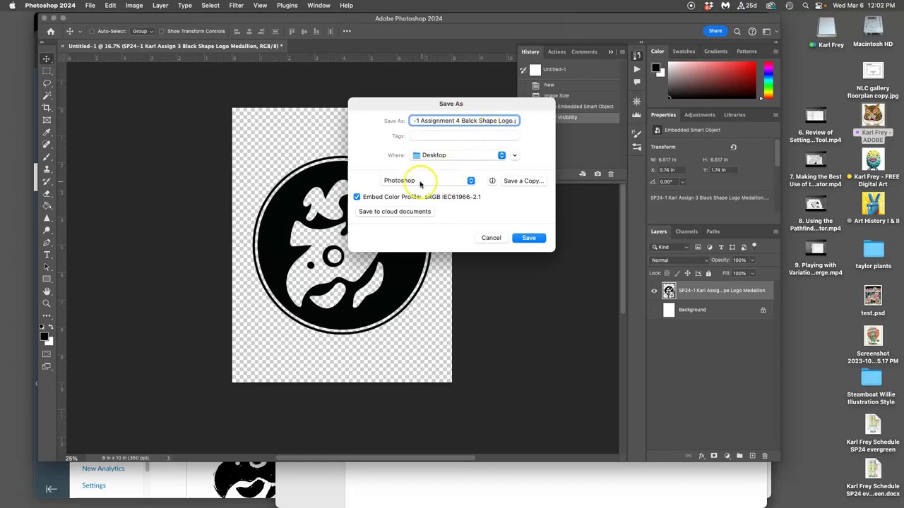
left_click(529, 238)
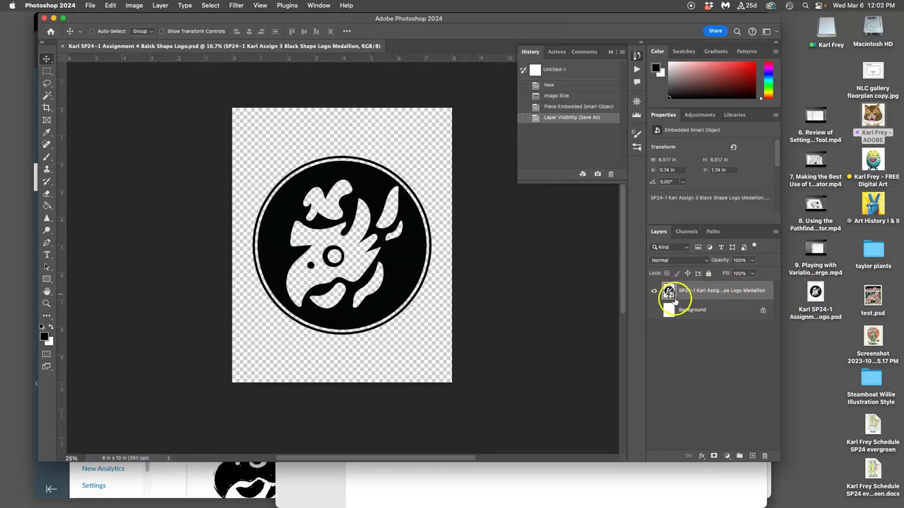
Save a PNG copy of the logo to the Desktop with default PNG options, then open it to check it
left_click(90, 5)
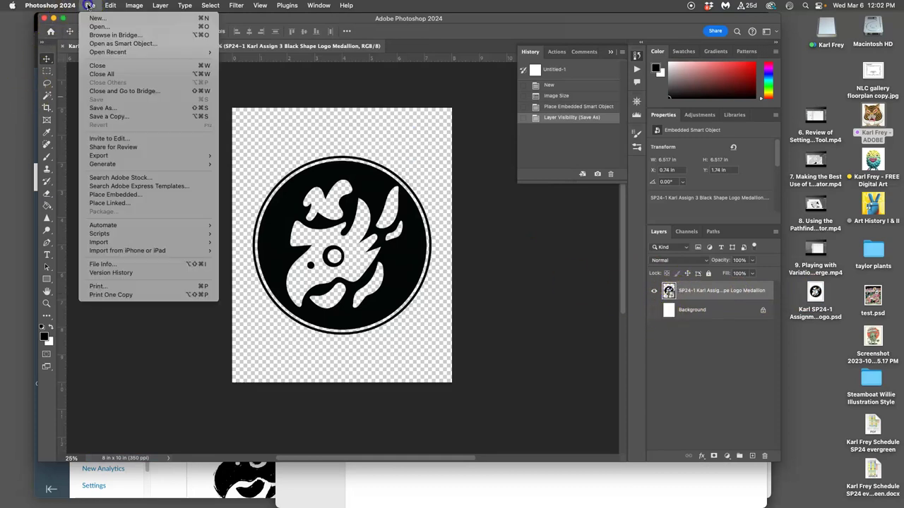
left_click(125, 118)
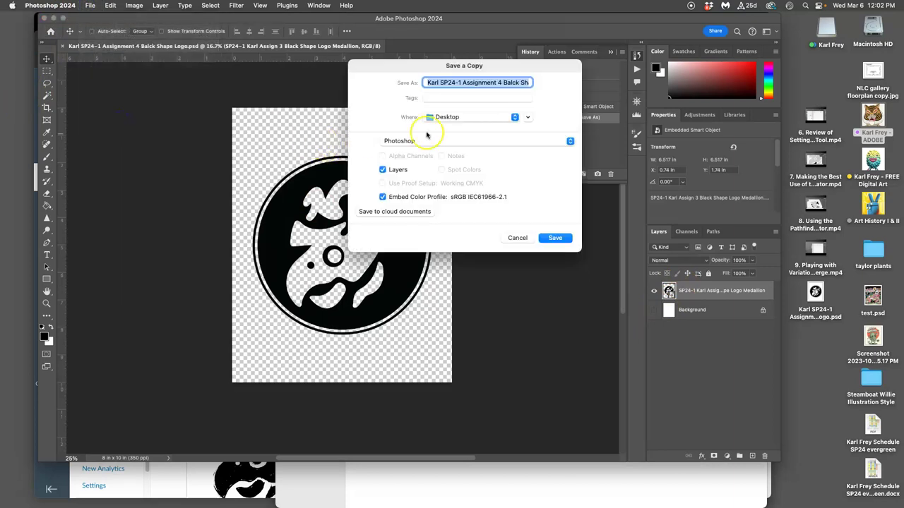
left_click(454, 142)
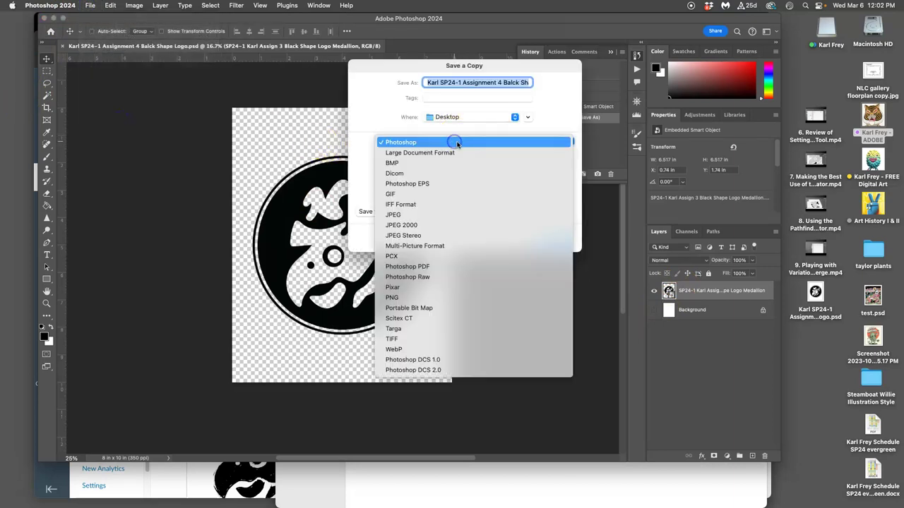
left_click(430, 297)
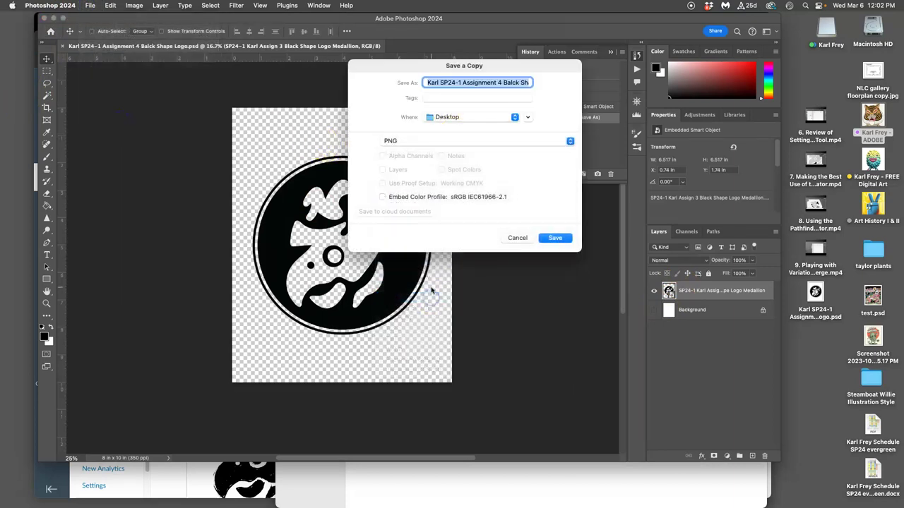
left_click(542, 240)
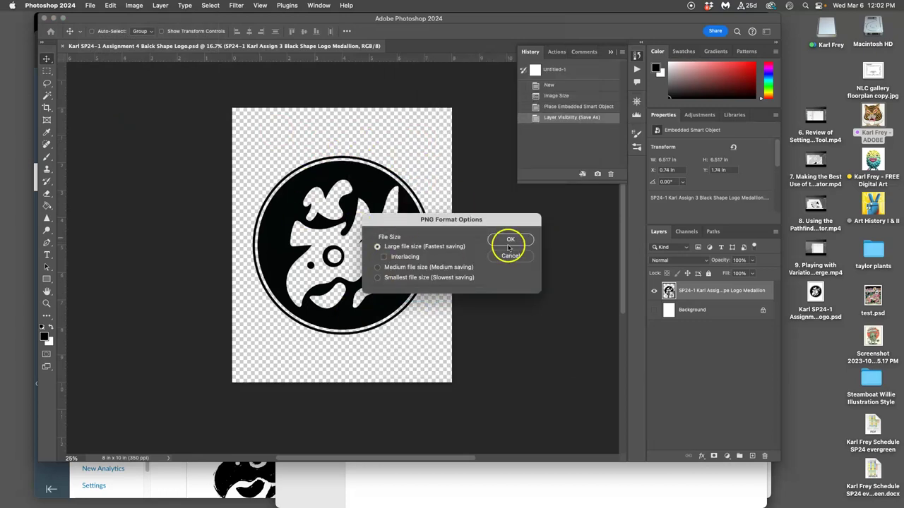
left_click(511, 240)
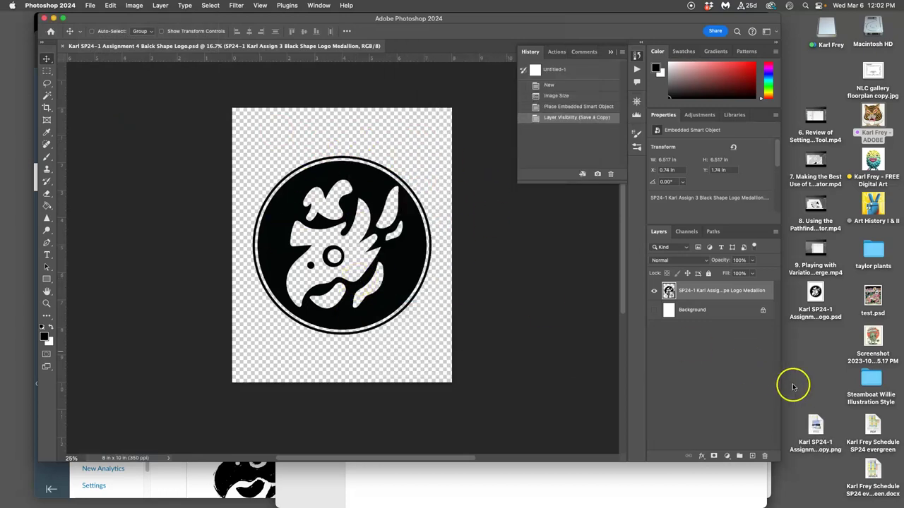
double_click(815, 425)
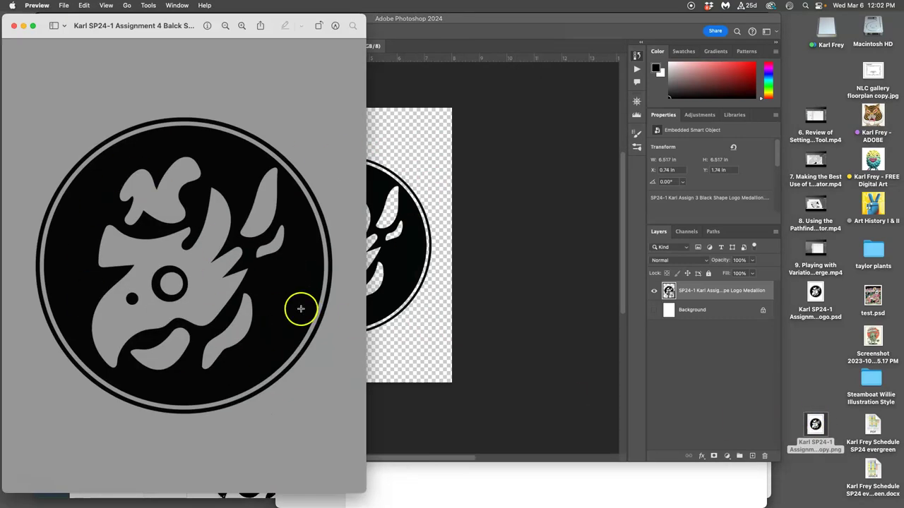
Close the PNG preview and edit the instructor's Canvas post, placing the cursor below 'Black Shape Logo:'
left_click(15, 26)
left_click(215, 480)
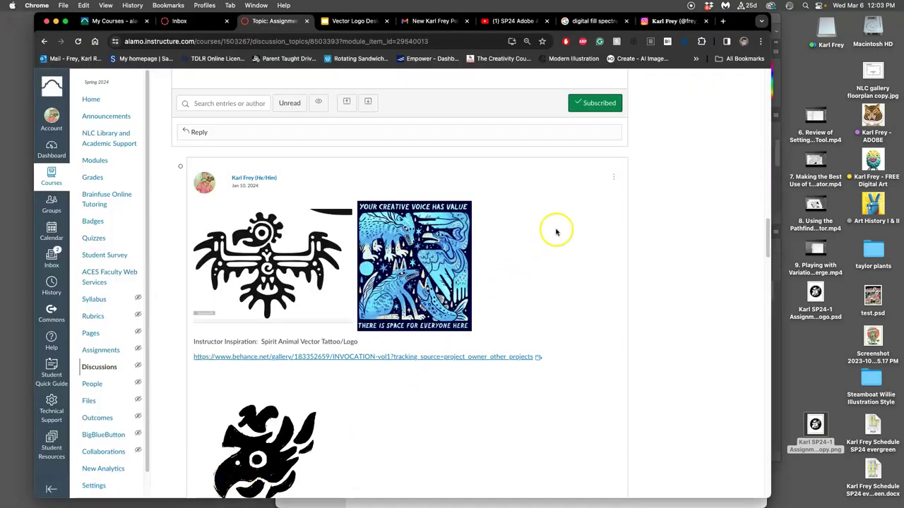
left_click(615, 177)
left_click(593, 215)
scroll(433, 282, "down", 10)
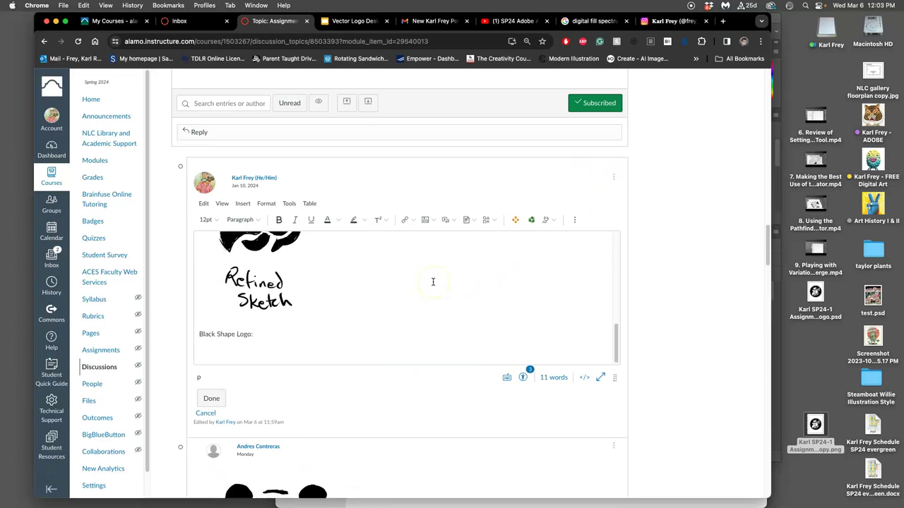
left_click(268, 348)
Insert the logo PNG under 'Black Shape Logo:', shrink it to 430 by 537, and save the post
left_click_drag(812, 415, 241, 351)
left_click(313, 343)
scroll(329, 336, "down", 5)
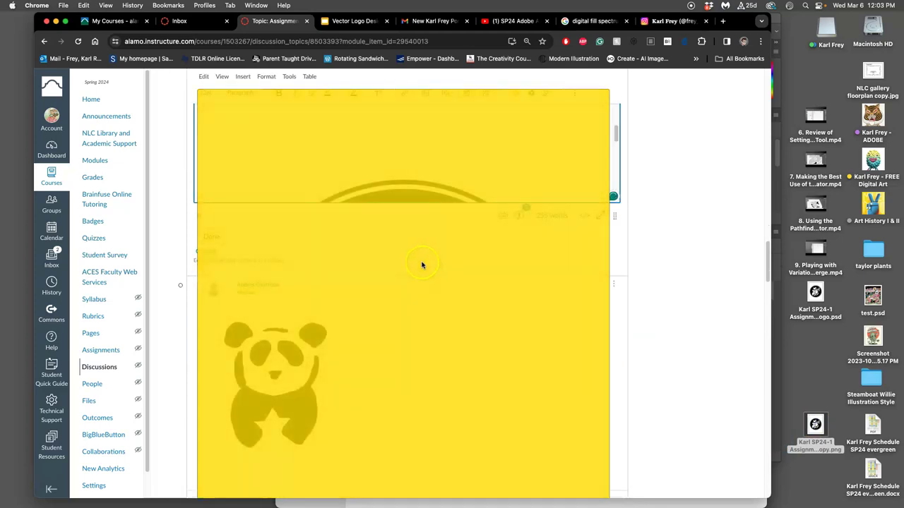
scroll(433, 197, "up", 3)
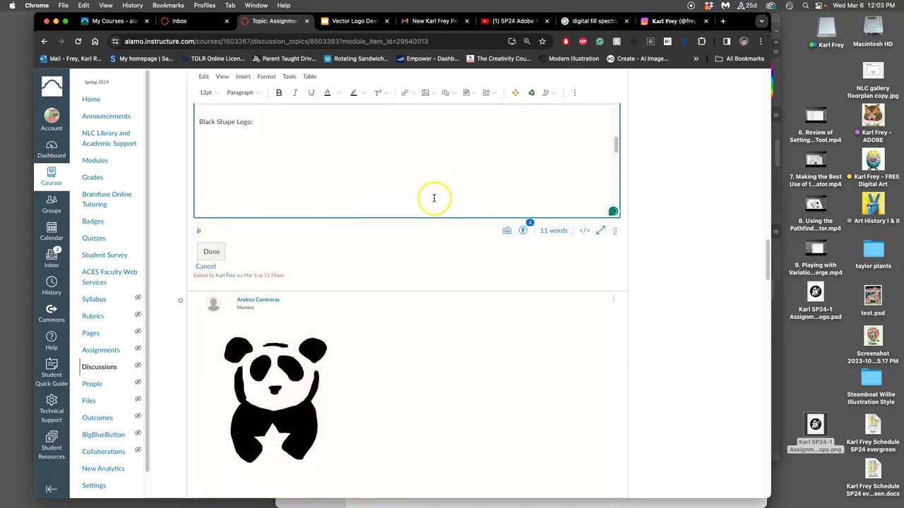
left_click(434, 195)
left_click_drag(606, 131, 339, 185)
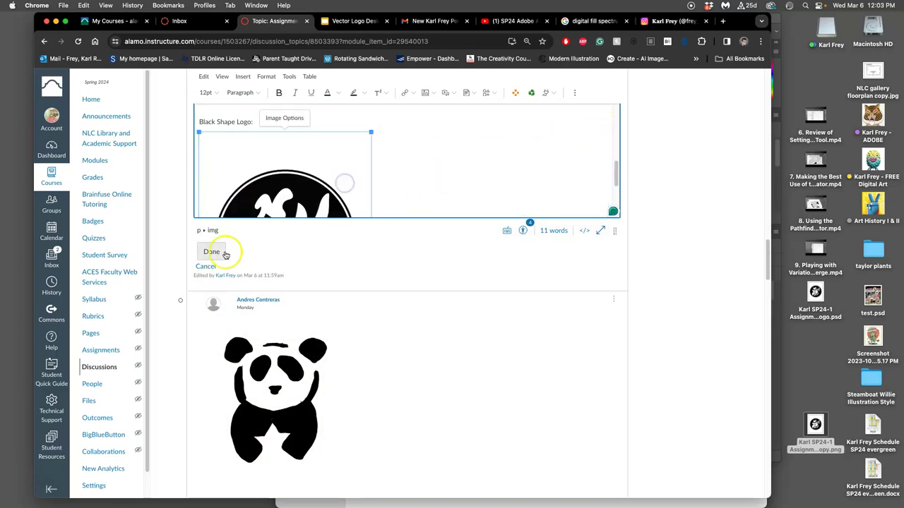
left_click(216, 251)
scroll(476, 304, "down", 10)
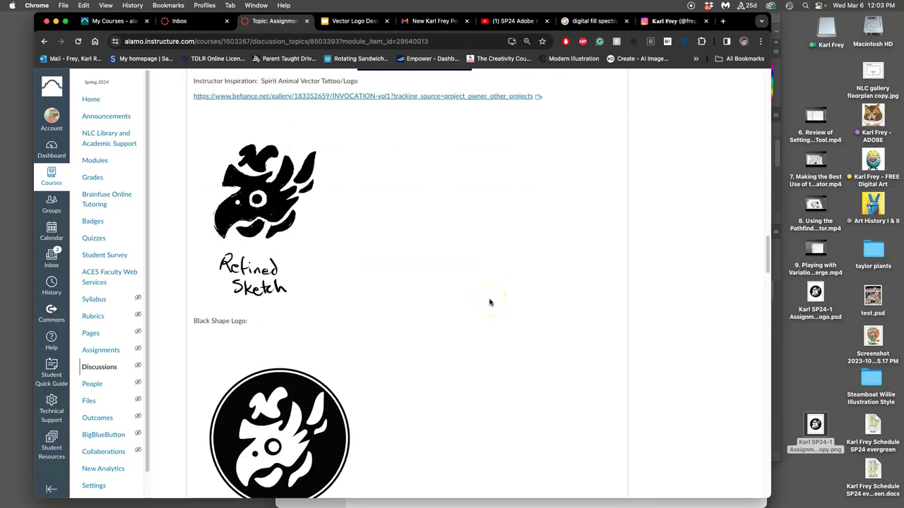
scroll(417, 398, "down", 2)
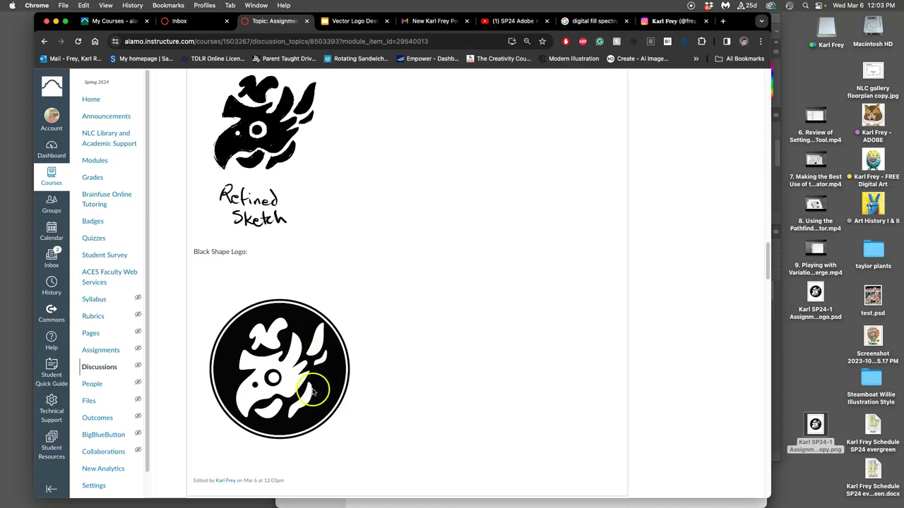
scroll(488, 259, "up", 10)
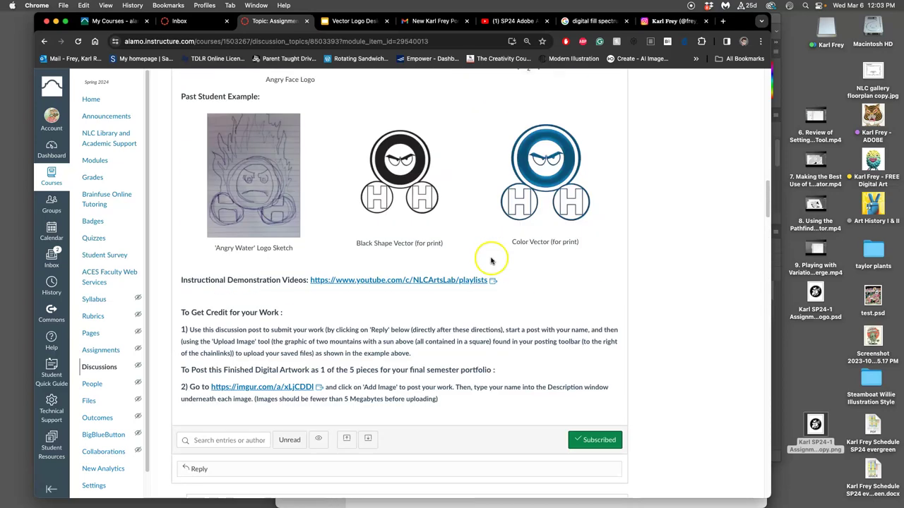
scroll(556, 238, "up", 15)
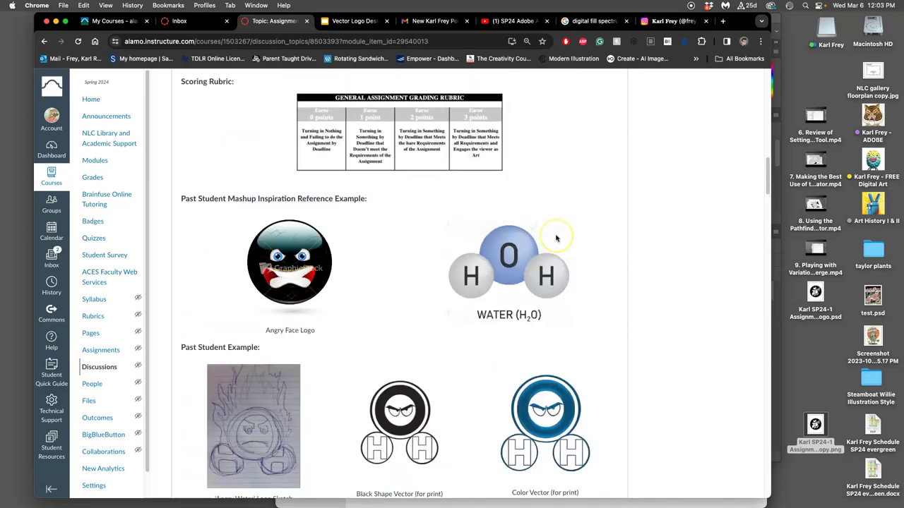
Open the assignment discussion topic for editing and close the Design Tools sidebar
scroll(555, 238, "up", 4)
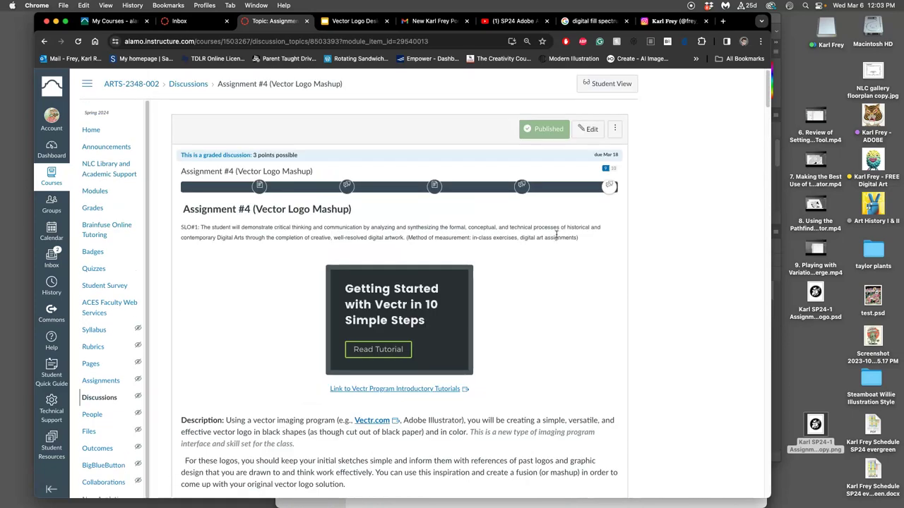
left_click(587, 130)
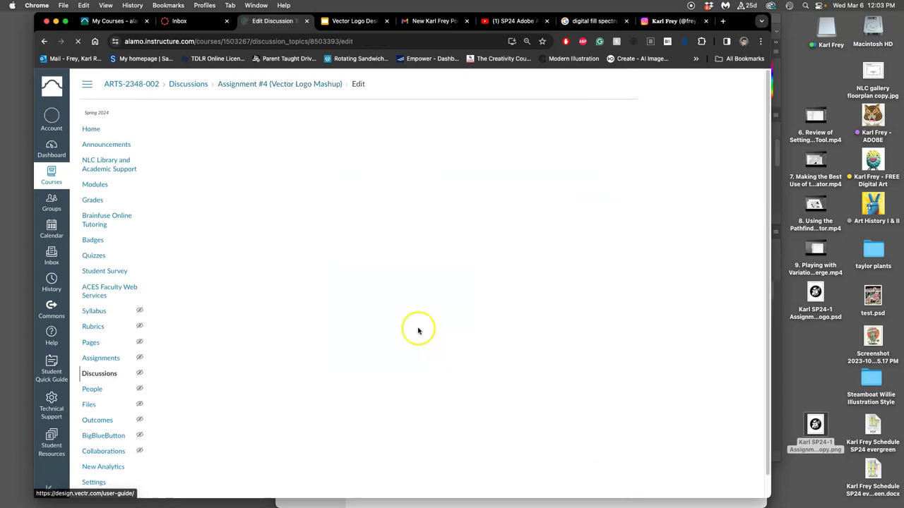
scroll(418, 329, "down", 15)
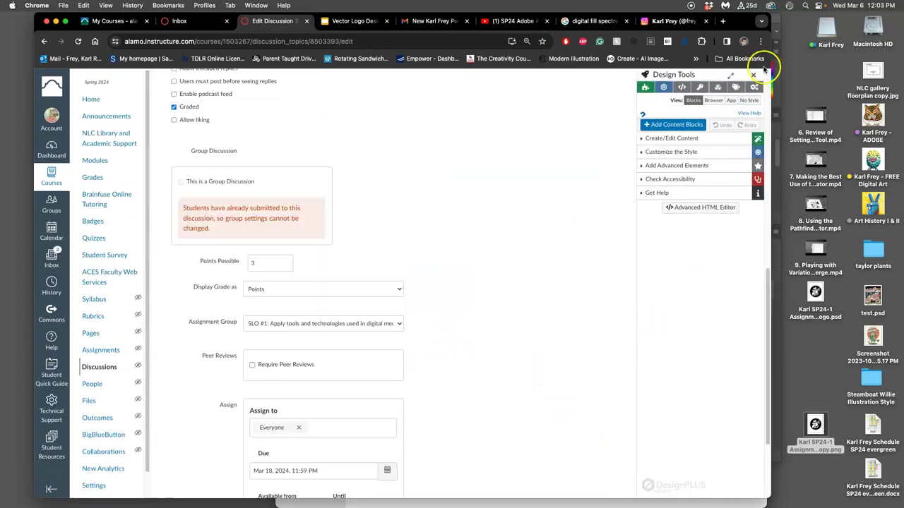
left_click(753, 74)
Reopen the instructor's post for editing from its options menu
scroll(537, 156, "up", 15)
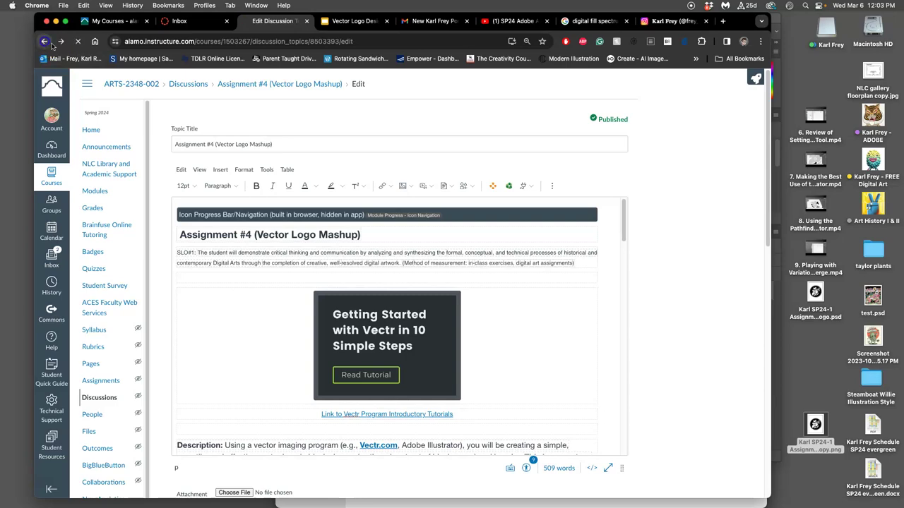
scroll(649, 327, "down", 20)
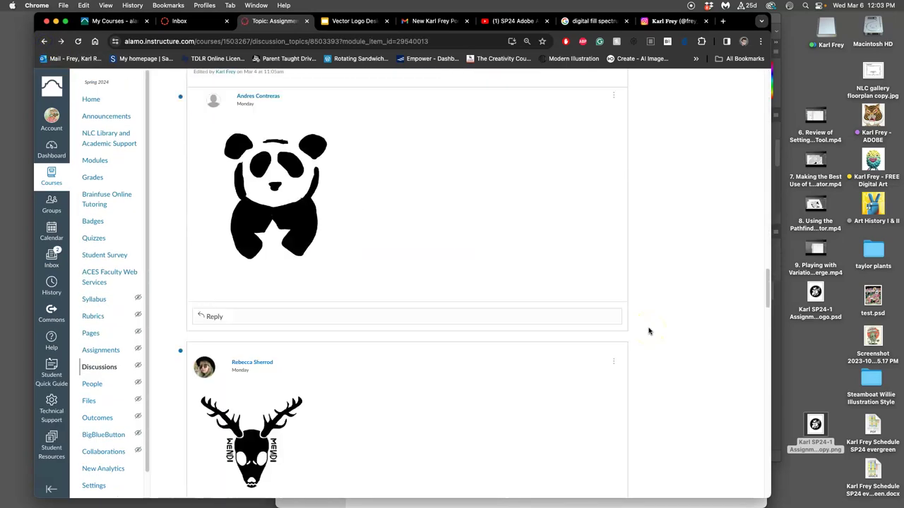
scroll(649, 331, "up", 6)
scroll(647, 329, "down", 2)
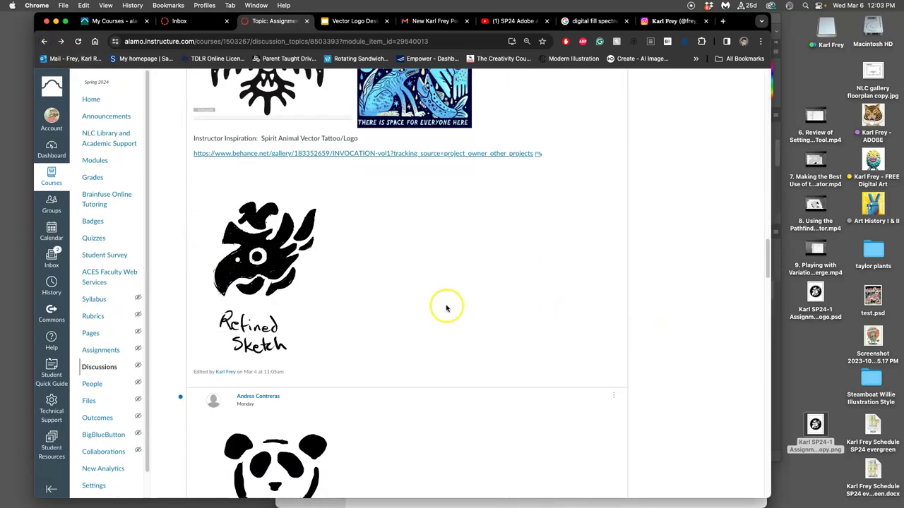
scroll(597, 157, "up", 5)
left_click(610, 146)
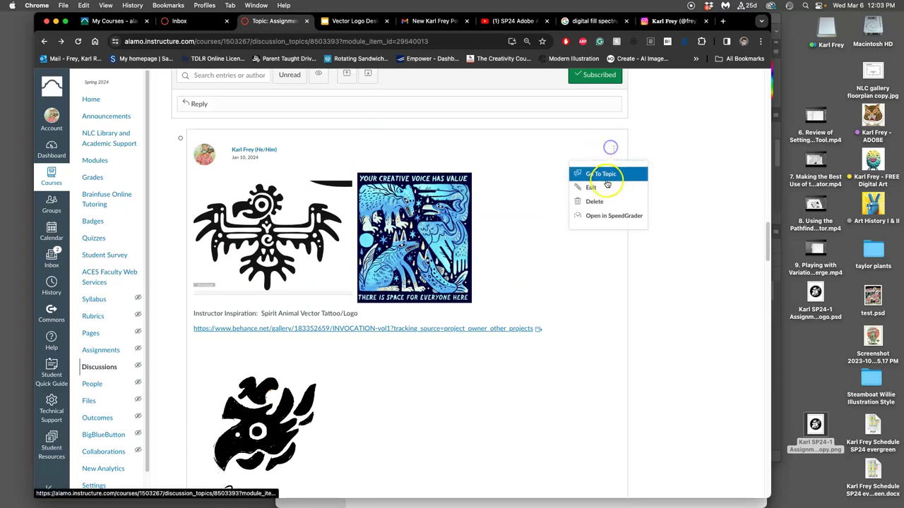
left_click(606, 186)
scroll(429, 262, "down", 5)
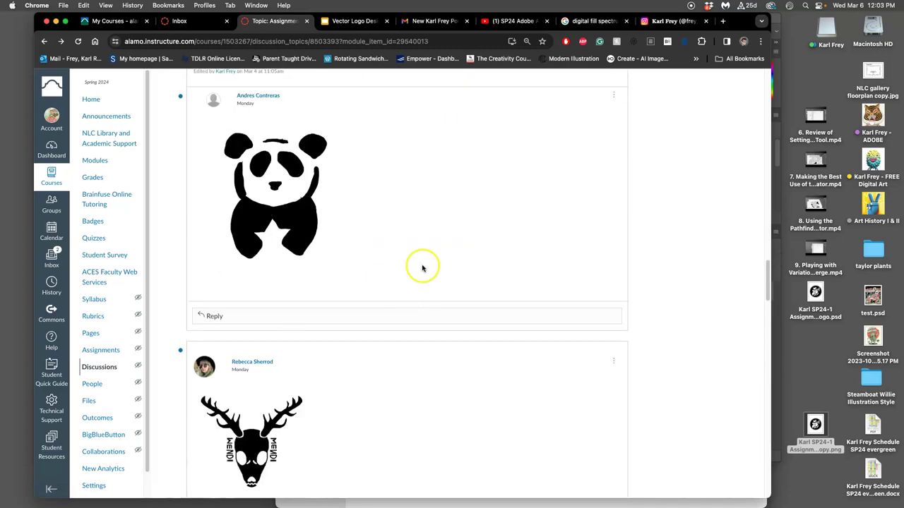
Below the Refined Sketch, add the caption 'Black Shape Logo as .PNG with no background out of Photoshop:'
scroll(429, 262, "up", 5)
scroll(494, 282, "down", 4)
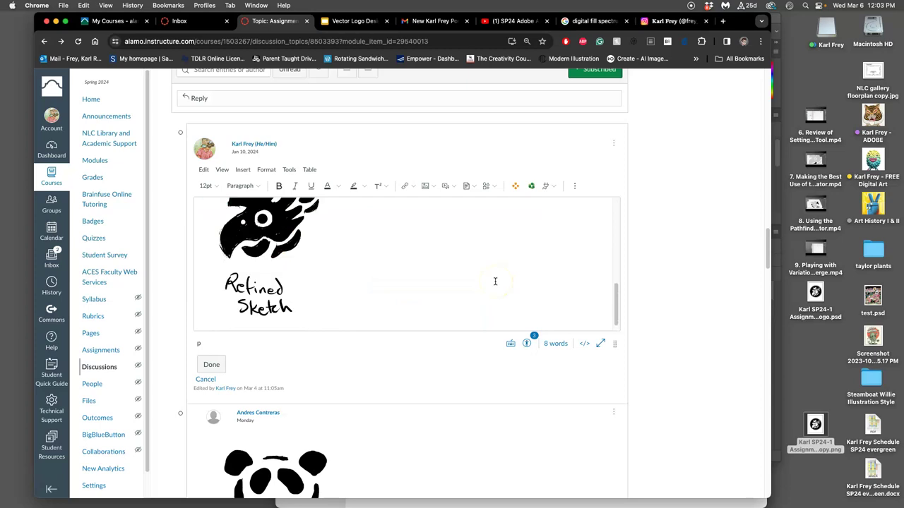
left_click(331, 292)
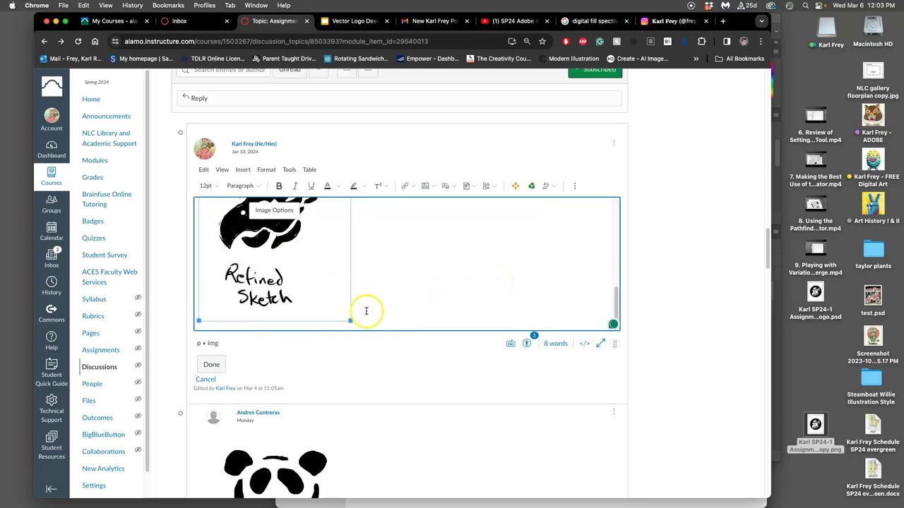
left_click(365, 306)
key("Return")
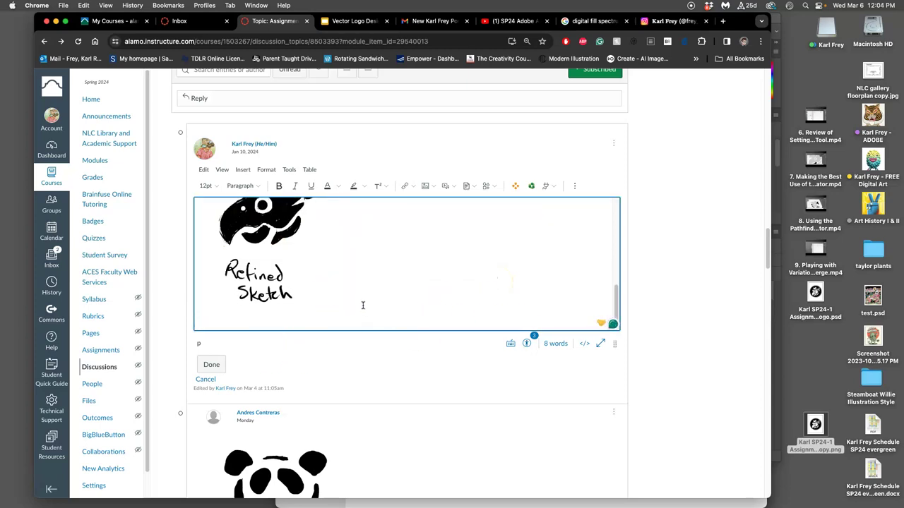
type("B")
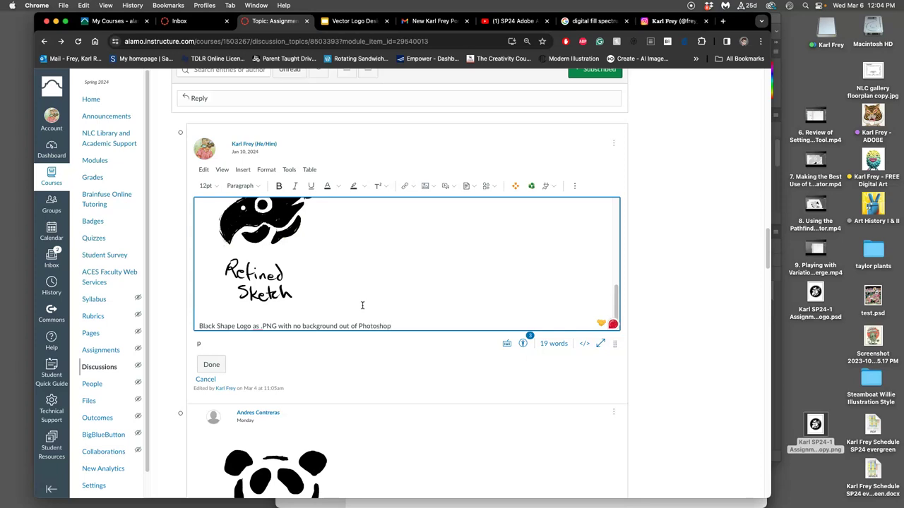
type(":")
key("Return")
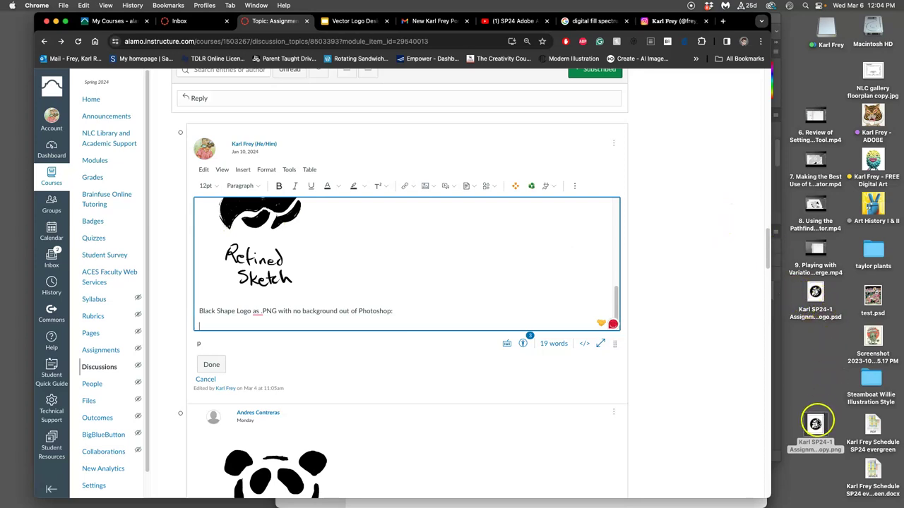
Insert and shrink the logo PNG below the caption, save the post, and return to Photoshop
left_click_drag(816, 424, 289, 321)
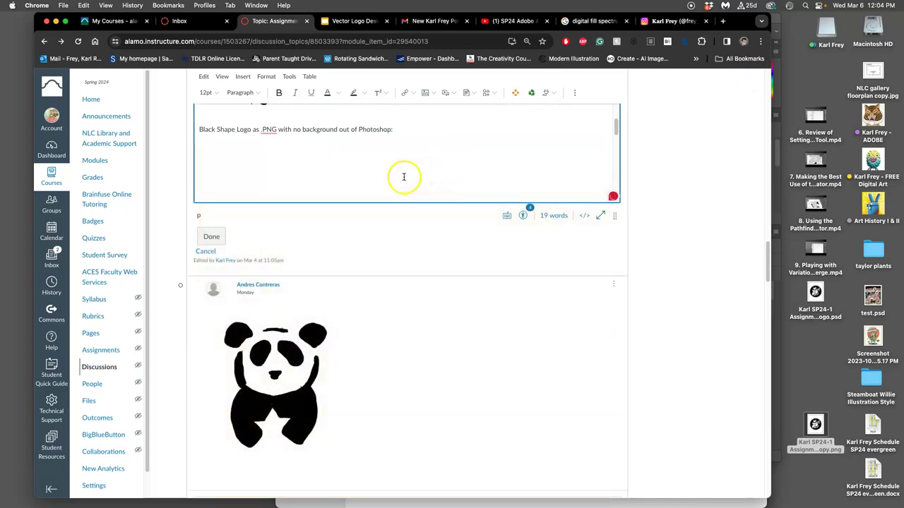
left_click(403, 177)
left_click_drag(607, 140, 367, 168)
left_click(212, 237)
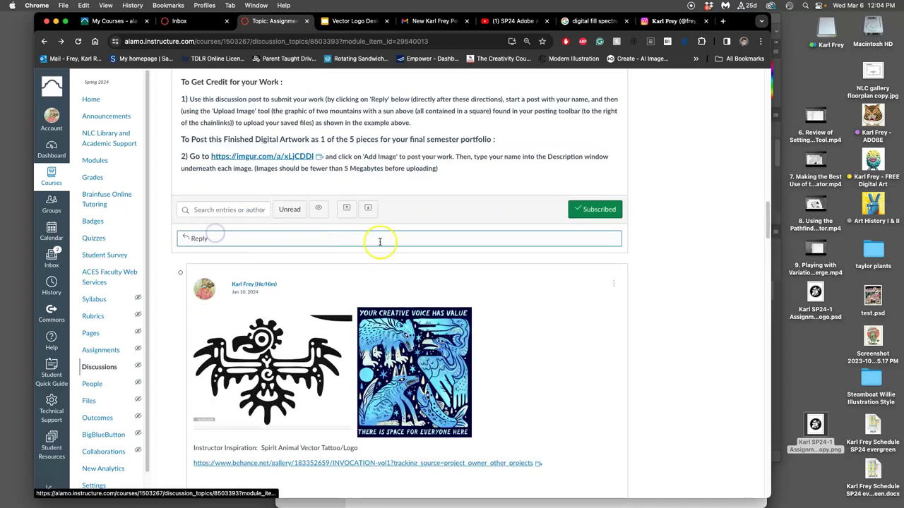
scroll(434, 252, "down", 5)
scroll(459, 254, "down", 3)
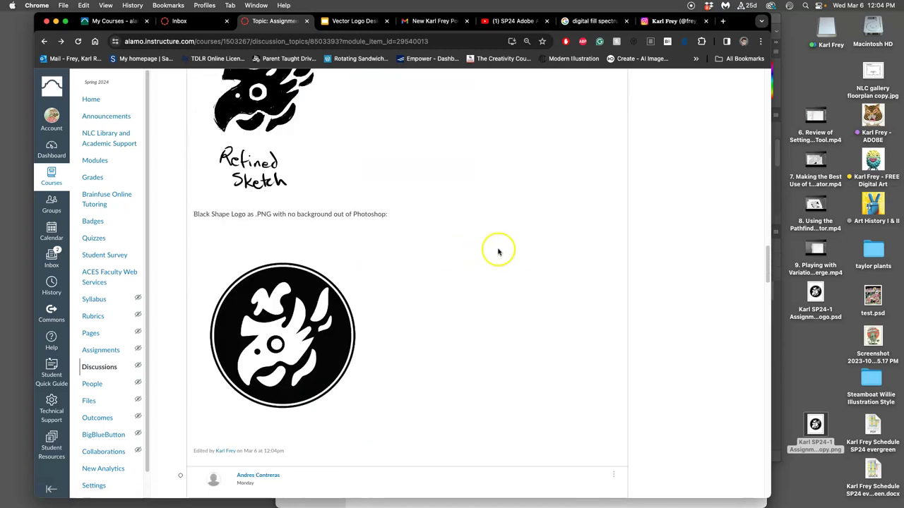
left_click_drag(732, 23, 666, 268)
Tag the medallion layer with the green colour label
left_click(567, 163)
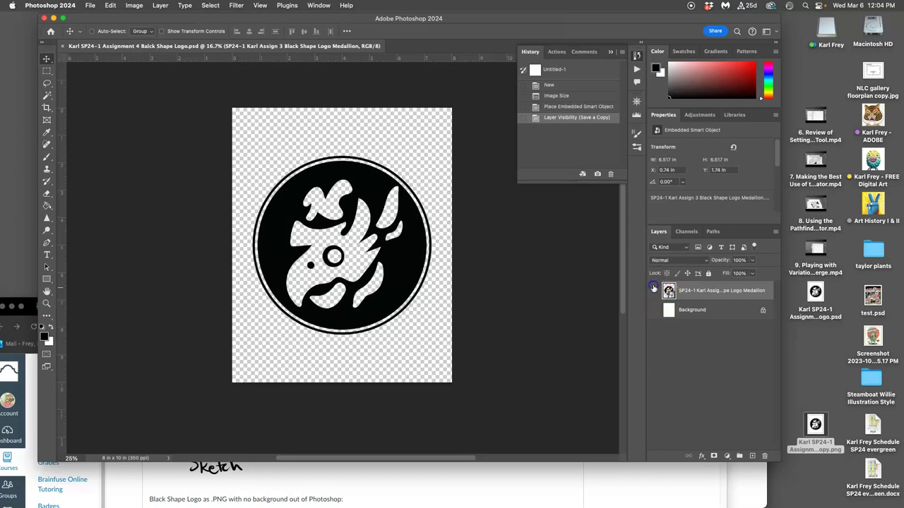
left_click(652, 293)
left_click(651, 289)
right_click(649, 285)
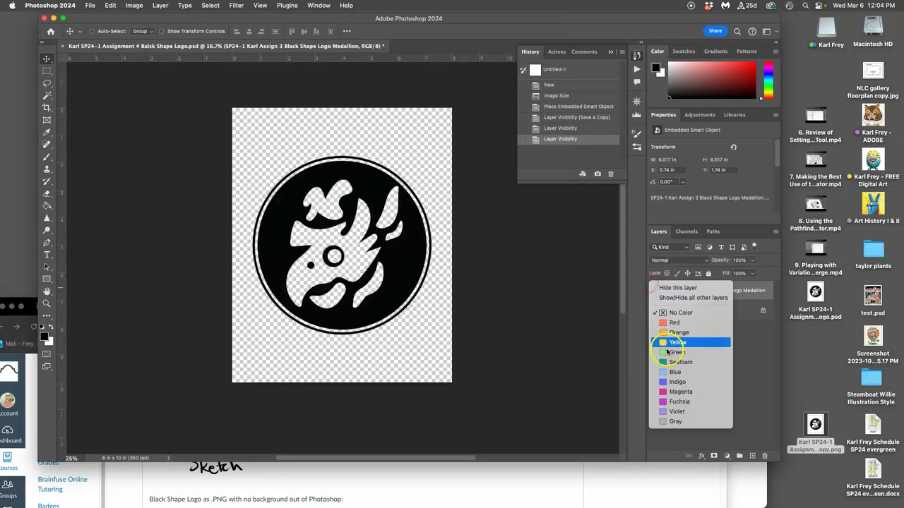
left_click(676, 352)
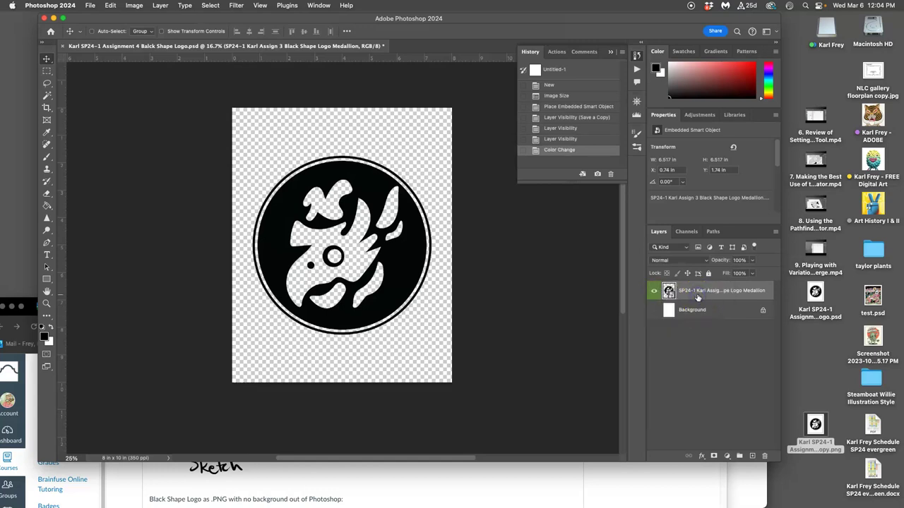
Show the white background again and duplicate the medallion layer with Cmd+J
left_click(654, 310)
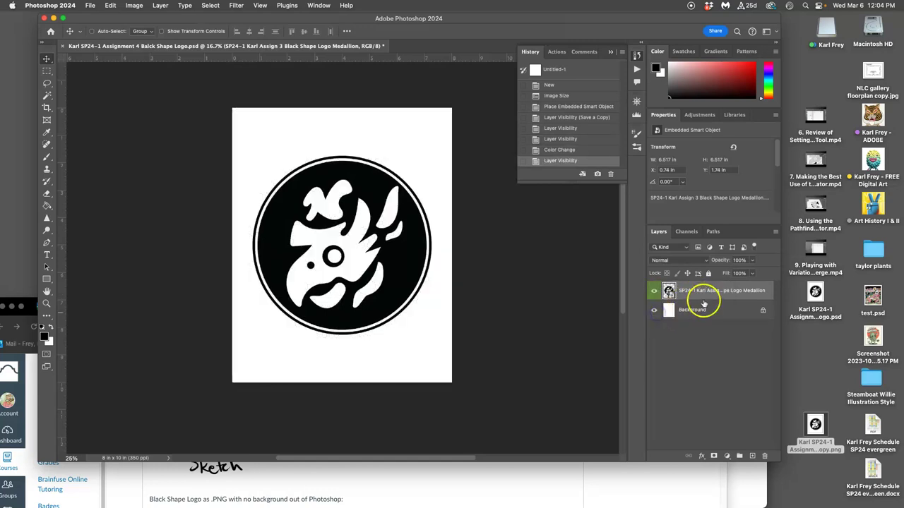
key("super+j")
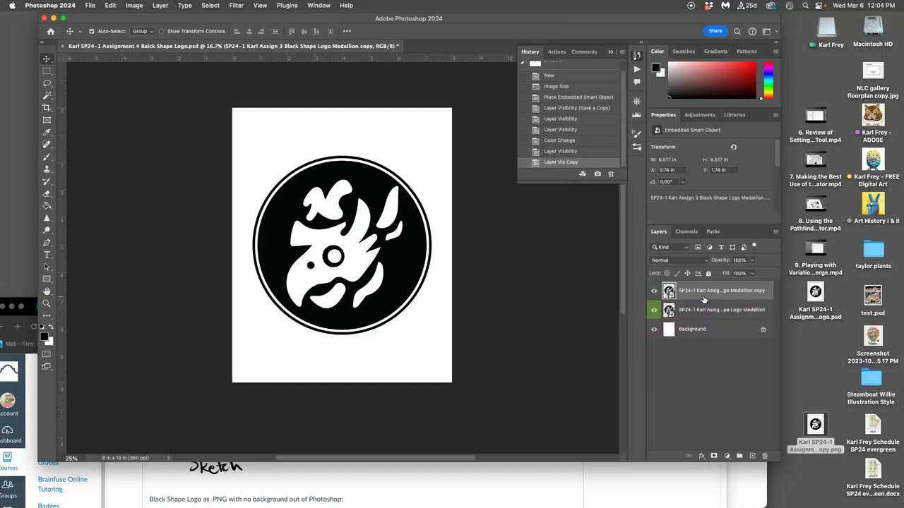
left_click(669, 291)
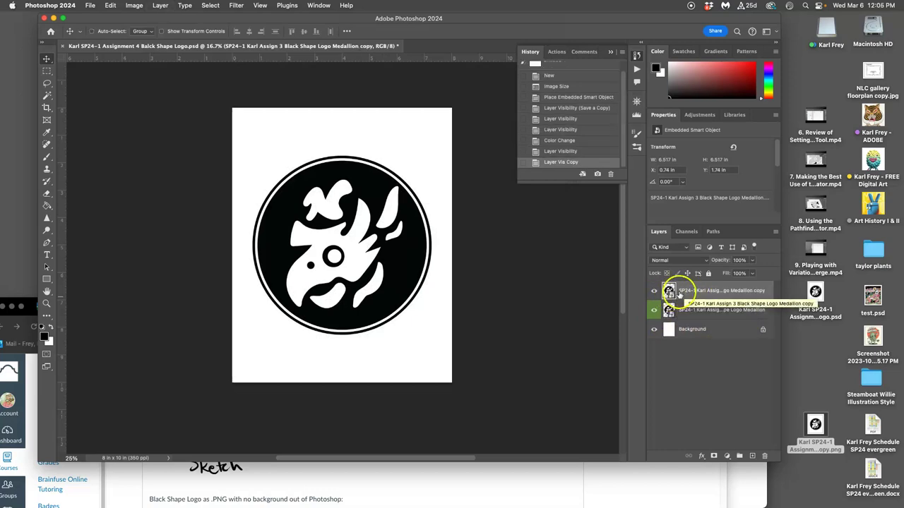
left_click(693, 297)
Add a Gradient Overlay to the medallion copy in Normal mode at 75% opacity, angled 37°
double_click(694, 298)
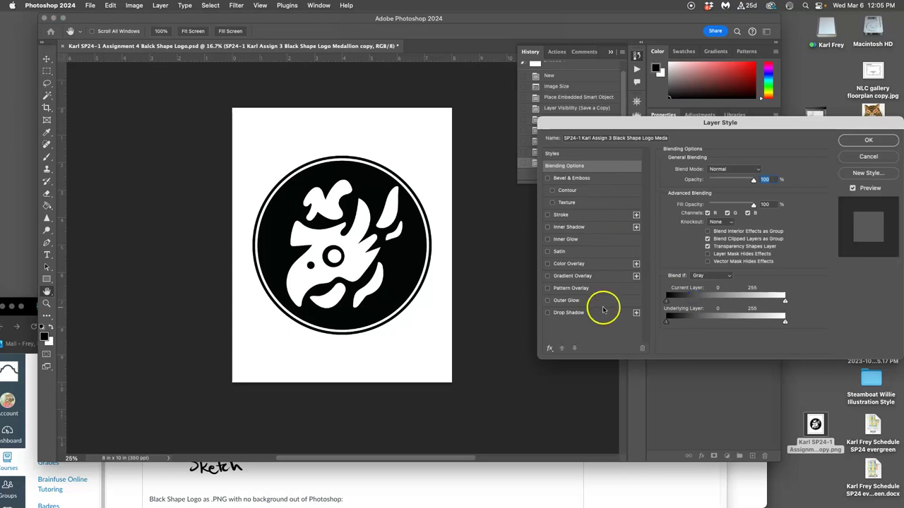
left_click(569, 276)
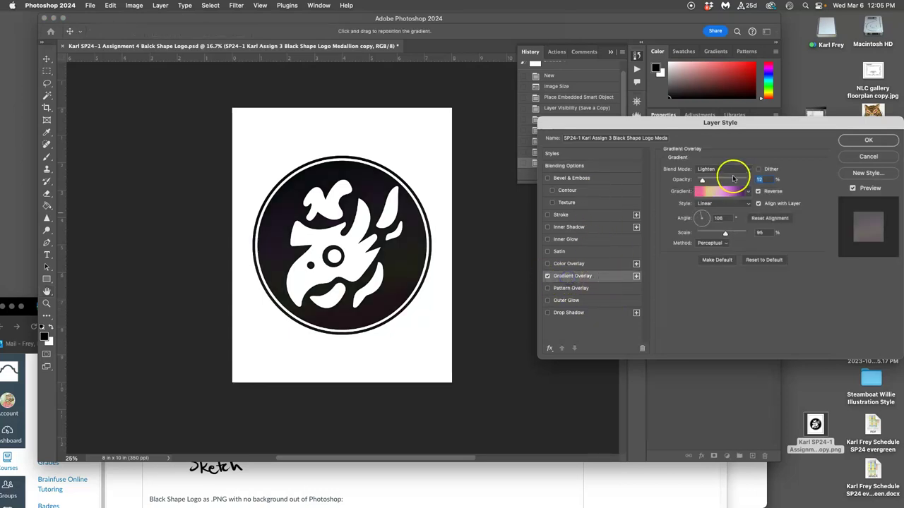
left_click(717, 170)
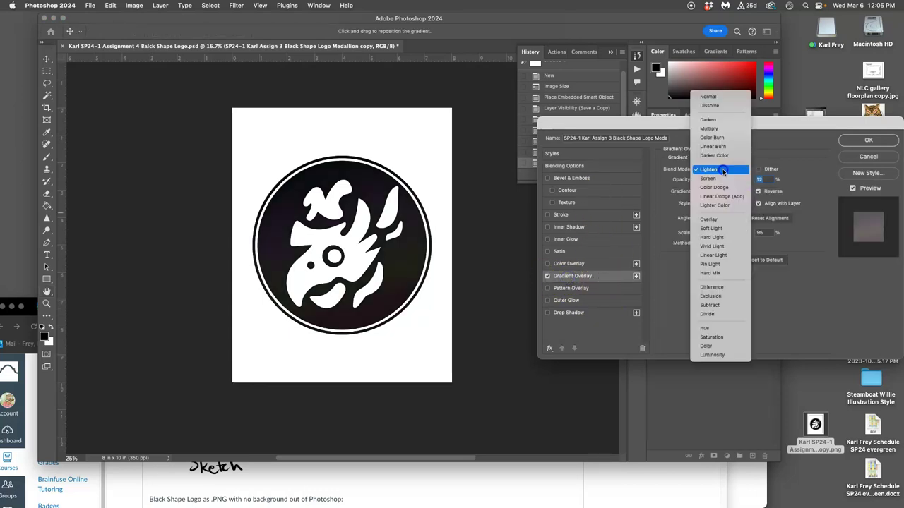
left_click(708, 97)
left_click_drag(704, 181, 733, 181)
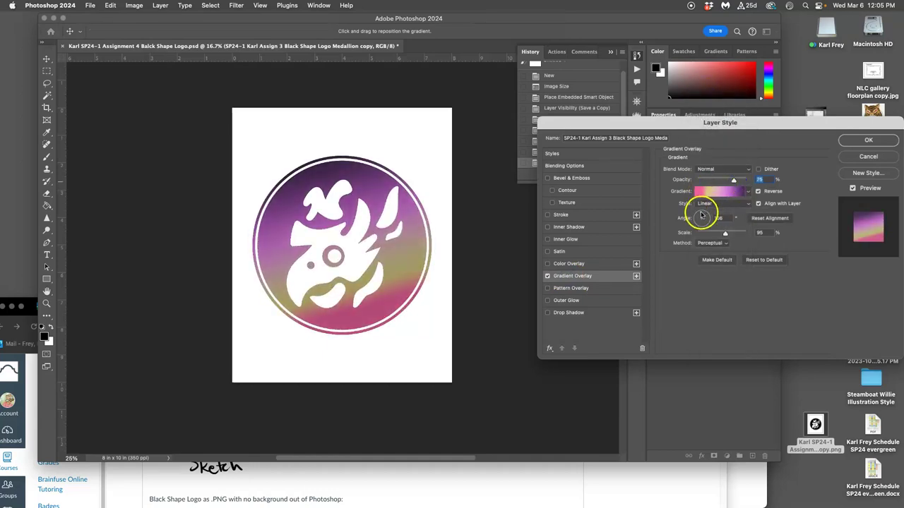
left_click_drag(702, 216, 711, 212)
Add a black Drop Shadow with wider spread, lower opacity, 37° angle and 32 px distance and size
left_click(548, 314)
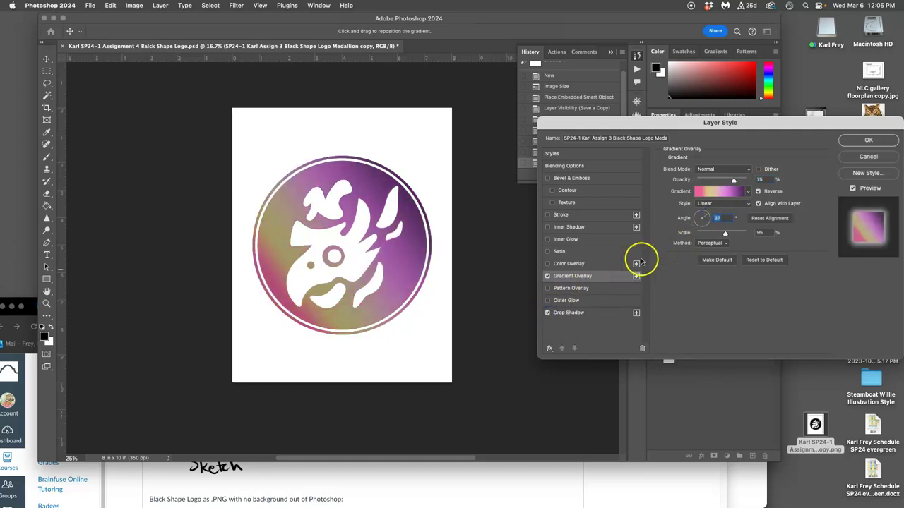
left_click(591, 313)
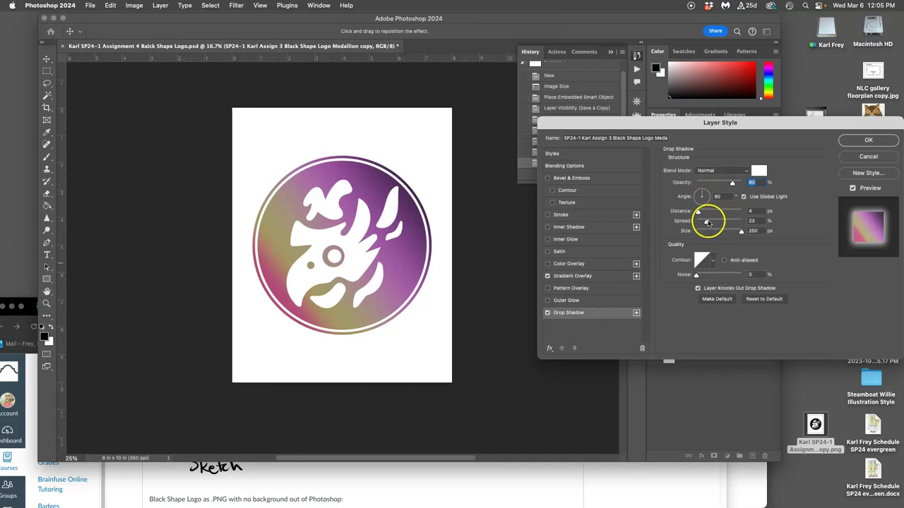
left_click_drag(707, 221, 723, 232)
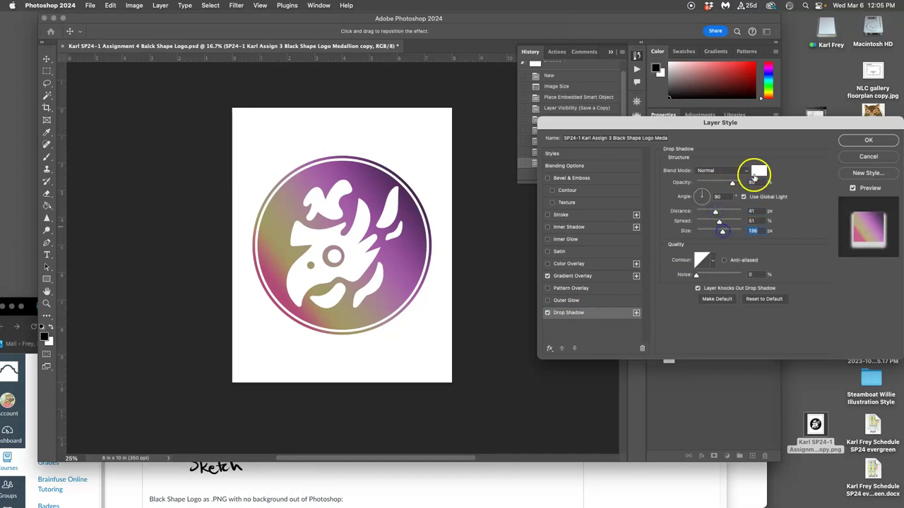
left_click(757, 171)
left_click_drag(472, 252, 443, 313)
left_click(664, 183)
left_click_drag(732, 183, 714, 183)
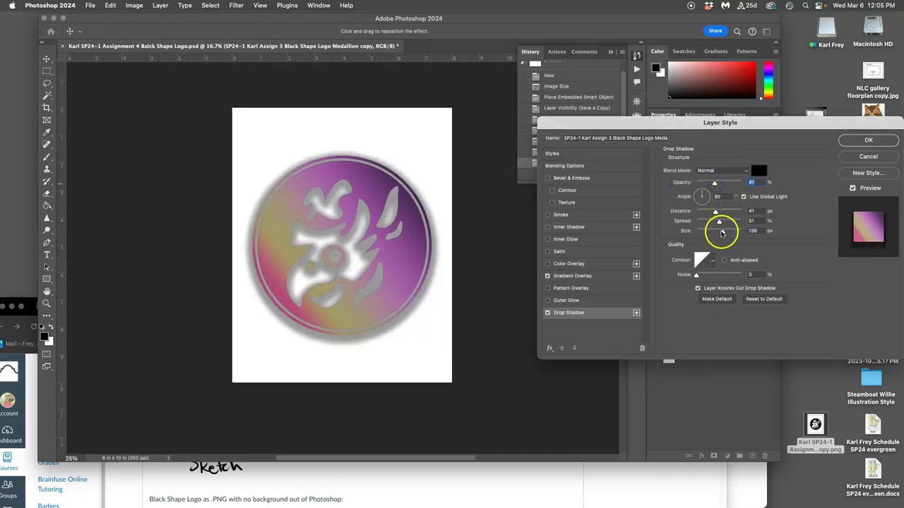
left_click_drag(722, 233, 711, 213)
left_click(706, 193)
left_click(705, 233)
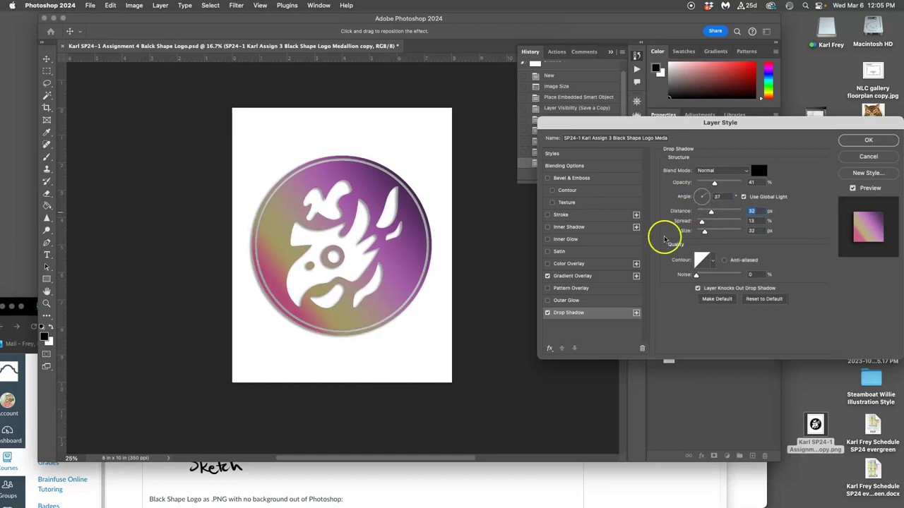
Enable Bevel & Emboss Texture with the first Water pattern at 19% scale and +51% depth
left_click(553, 202)
left_click(553, 202)
left_click(565, 202)
left_click(718, 183)
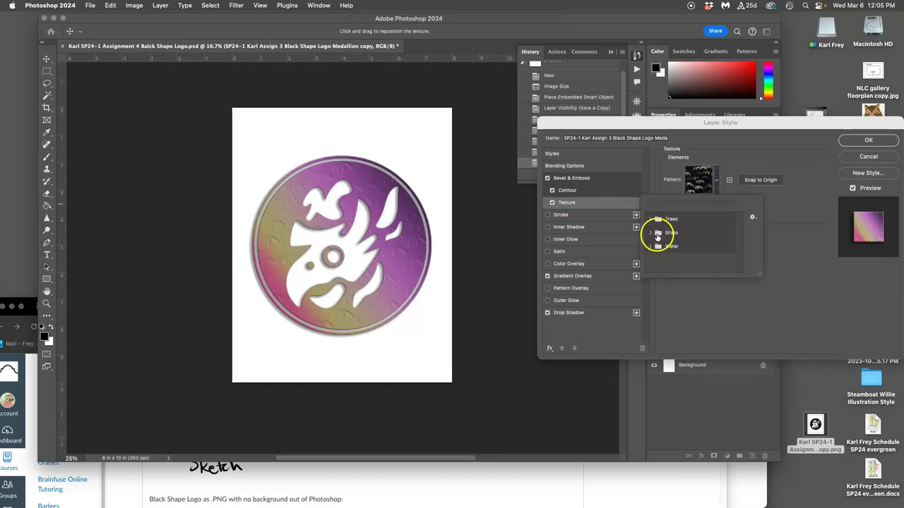
left_click(650, 246)
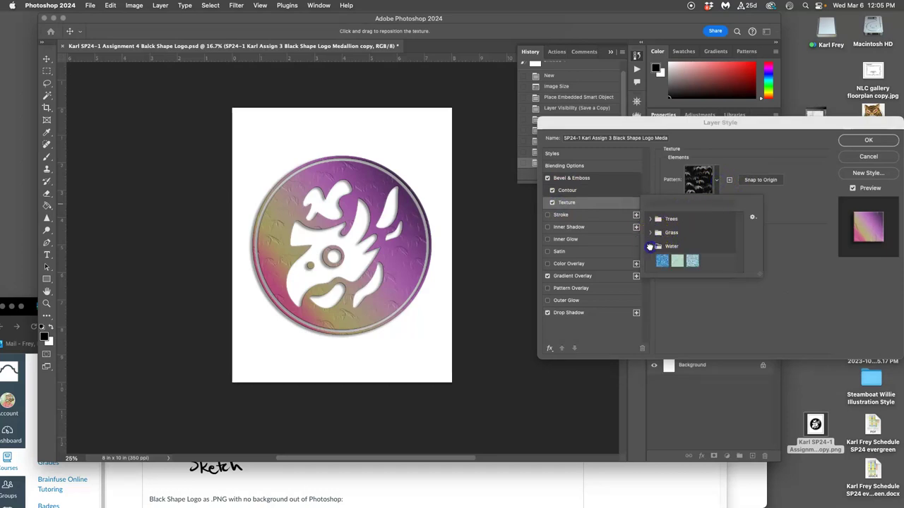
left_click(691, 262)
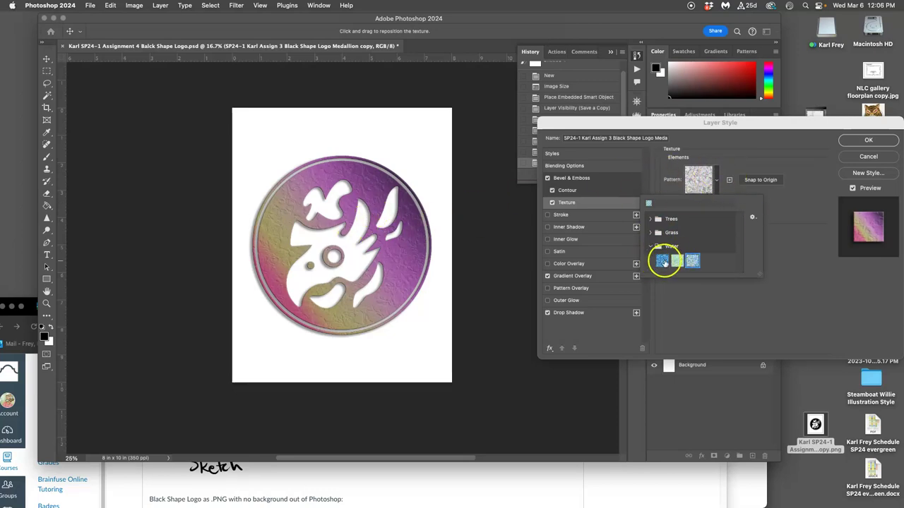
left_click(664, 261)
left_click(776, 169)
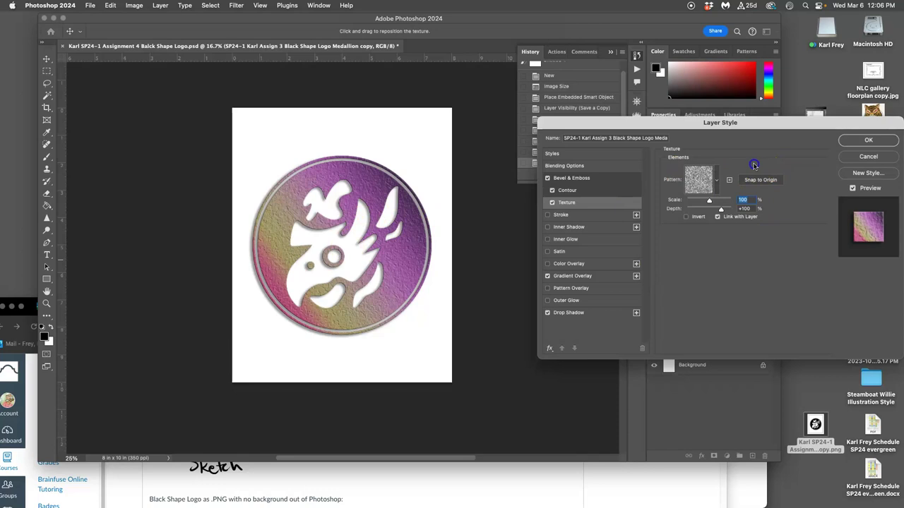
mouse_move(709, 202)
left_mouse_down()
mouse_move(720, 201)
mouse_move(698, 203)
left_mouse_up()
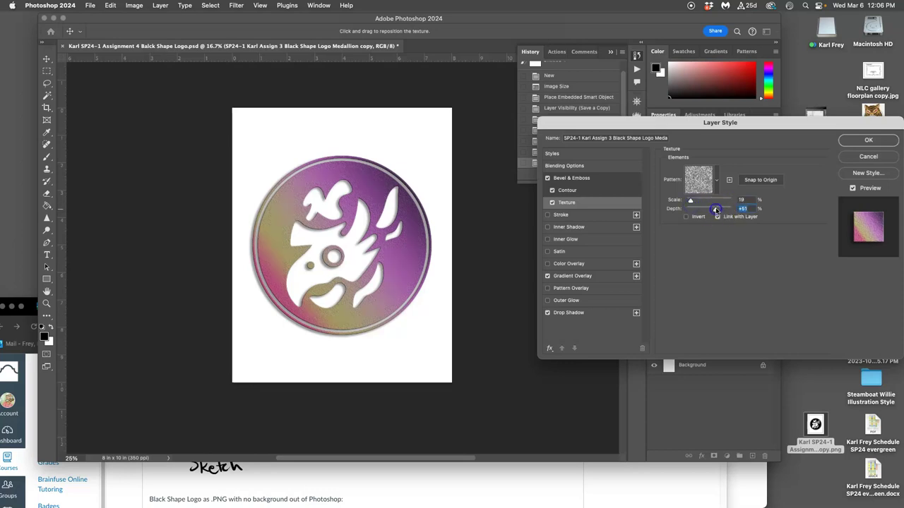
Add a dark red Color Overlay in Color Burn mode at 50% opacity
left_click(548, 263)
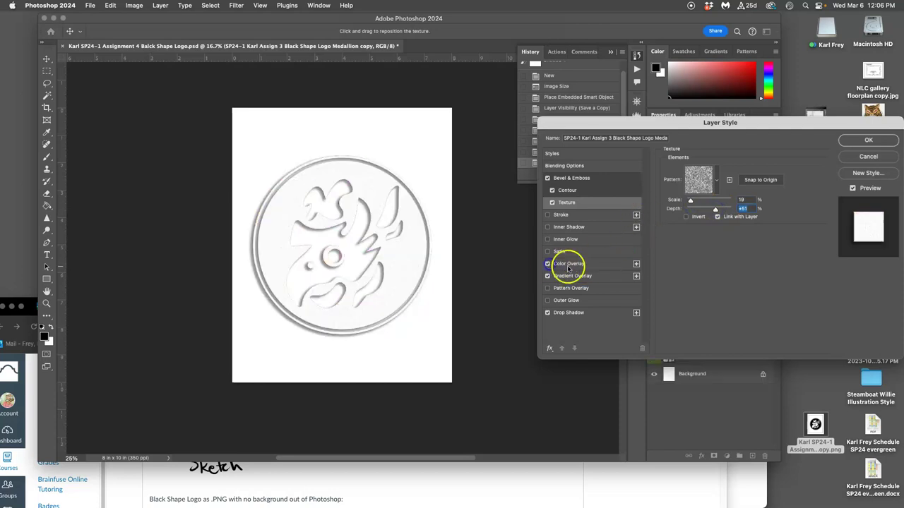
left_click(568, 266)
left_click(757, 172)
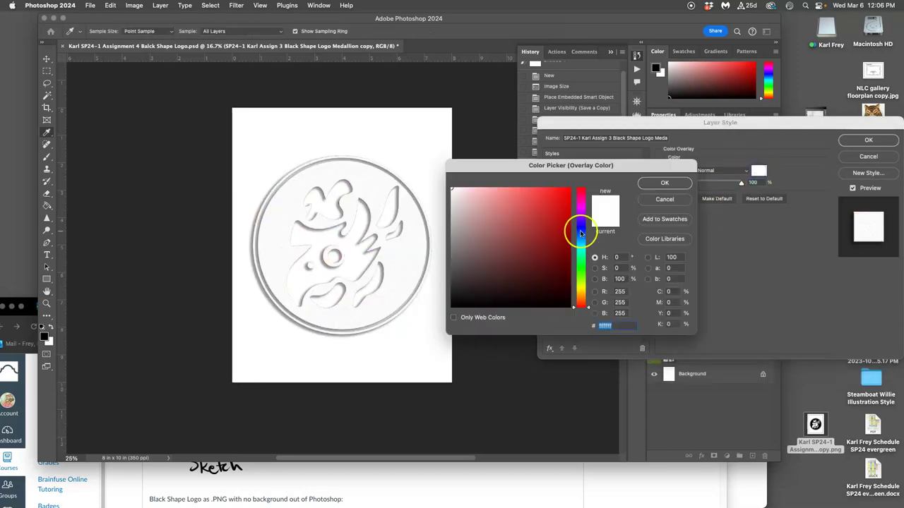
left_click(555, 226)
left_click(657, 184)
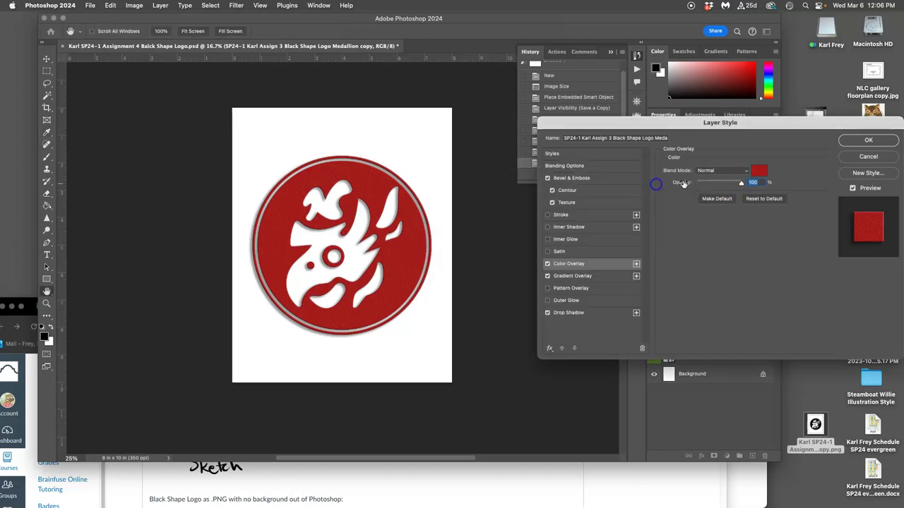
left_click(709, 170)
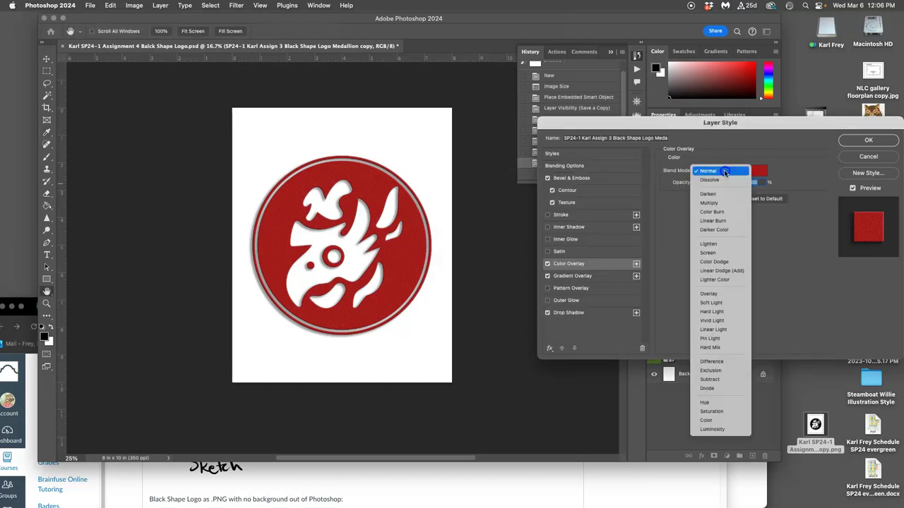
left_click(717, 212)
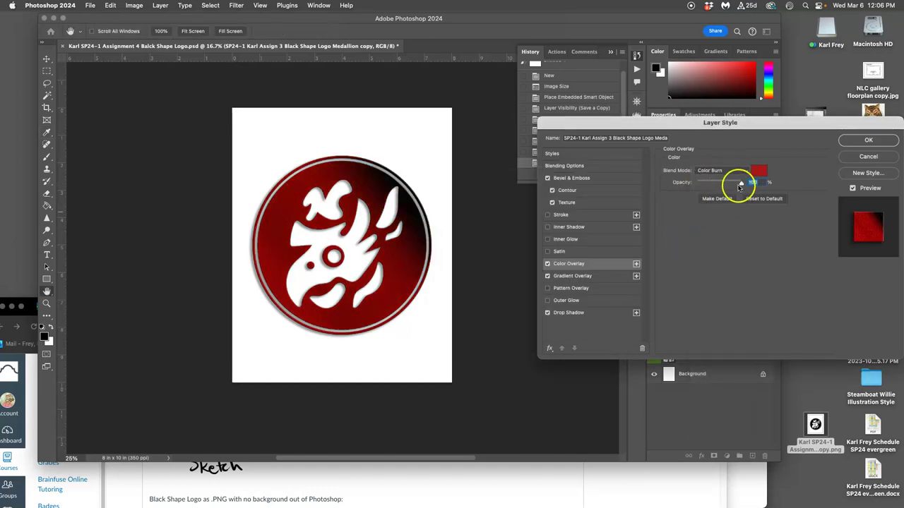
left_click_drag(737, 185, 720, 186)
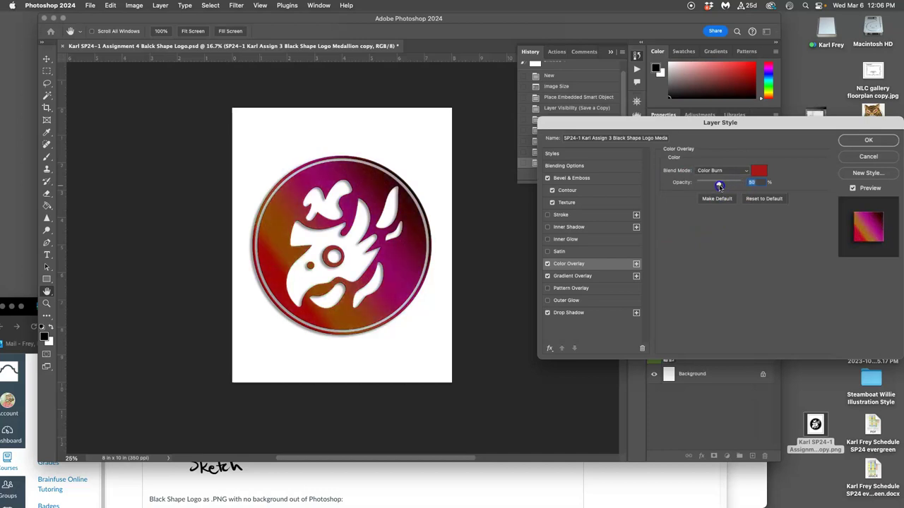
Set the Gradient Overlay to about 76% opacity, rotate it, apply a Blues preset, and confirm the style
left_click(605, 276)
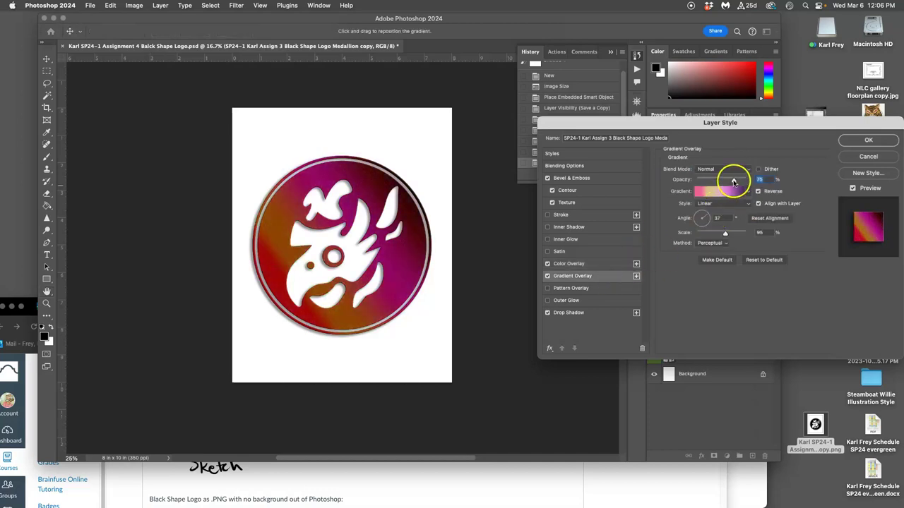
mouse_move(740, 178)
left_mouse_down()
mouse_move(723, 182)
mouse_move(734, 180)
left_mouse_up()
left_click(707, 220)
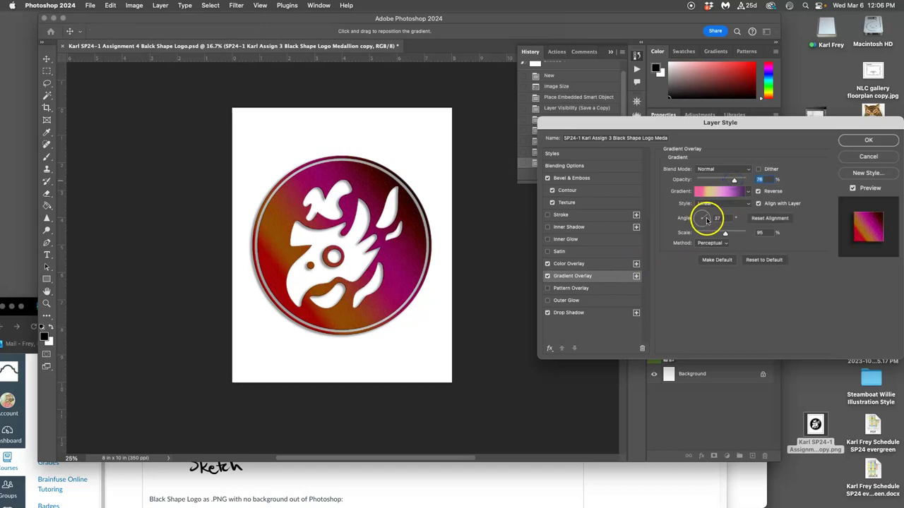
left_click_drag(707, 220, 726, 210)
left_click(748, 191)
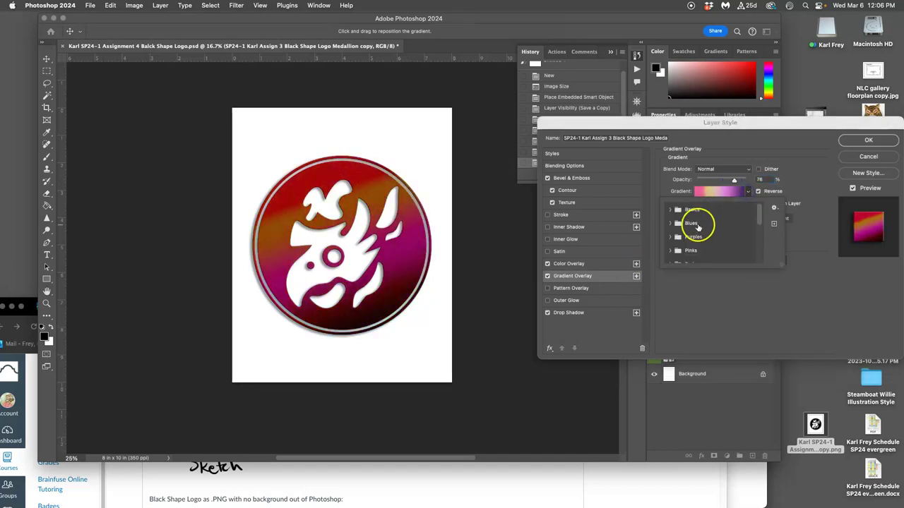
left_click(670, 210)
left_click(670, 210)
left_click(671, 223)
scroll(710, 240, "down", 2)
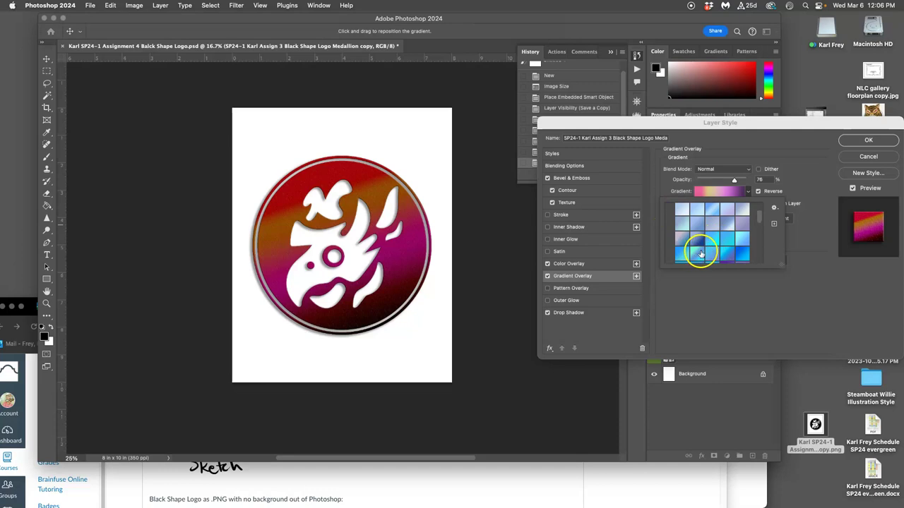
left_click(714, 240)
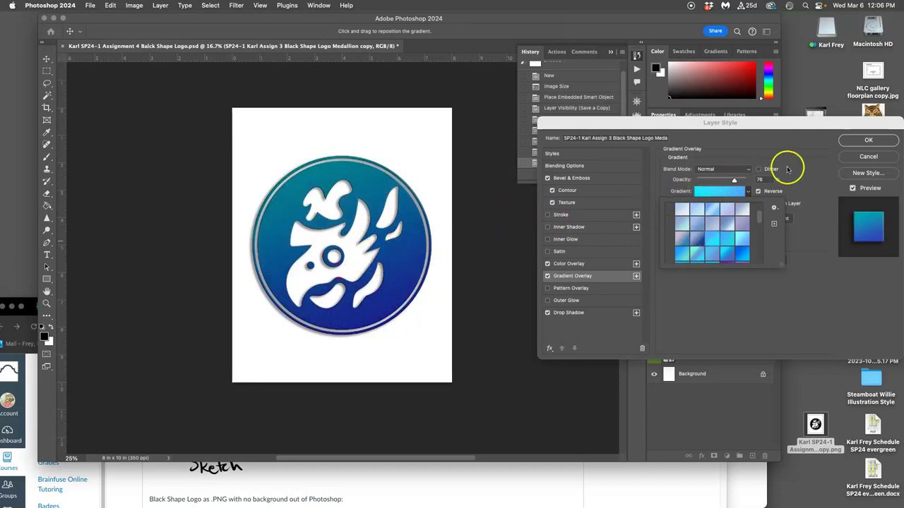
left_click(863, 141)
Add a new empty layer above the original medallion layer
scroll(430, 262, "left", 5)
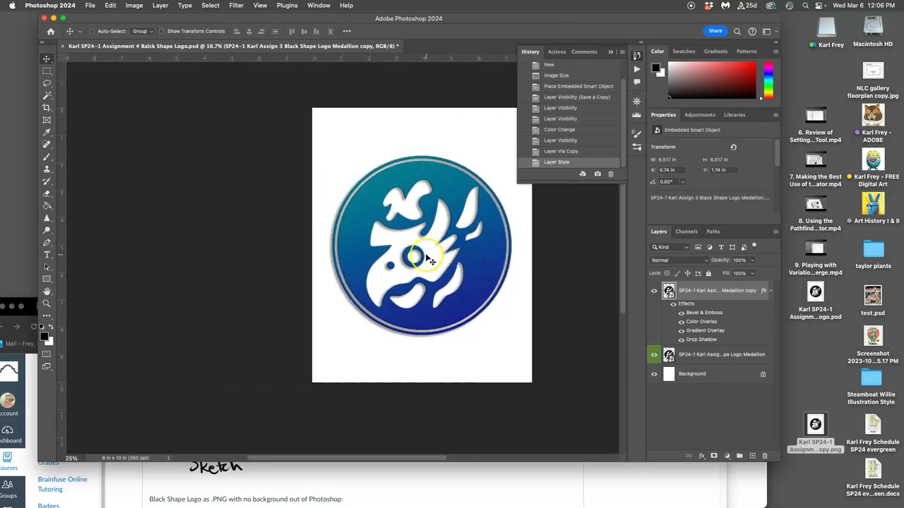
scroll(372, 254, "right", 3)
scroll(424, 260, "up", 2)
scroll(429, 268, "right", 5)
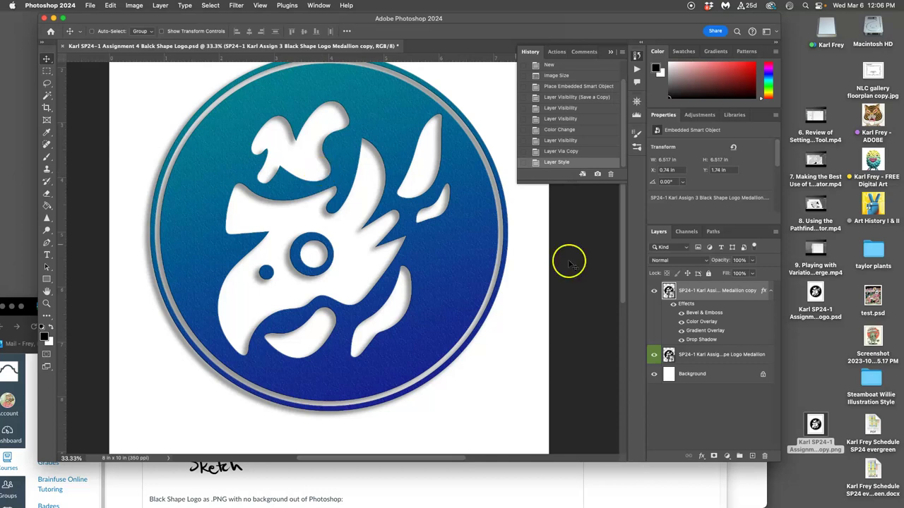
left_click(715, 360)
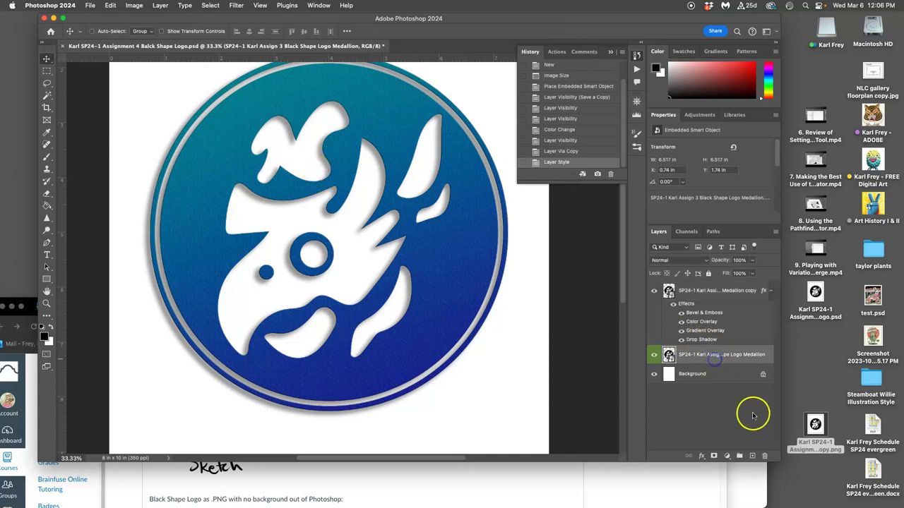
left_click(752, 455)
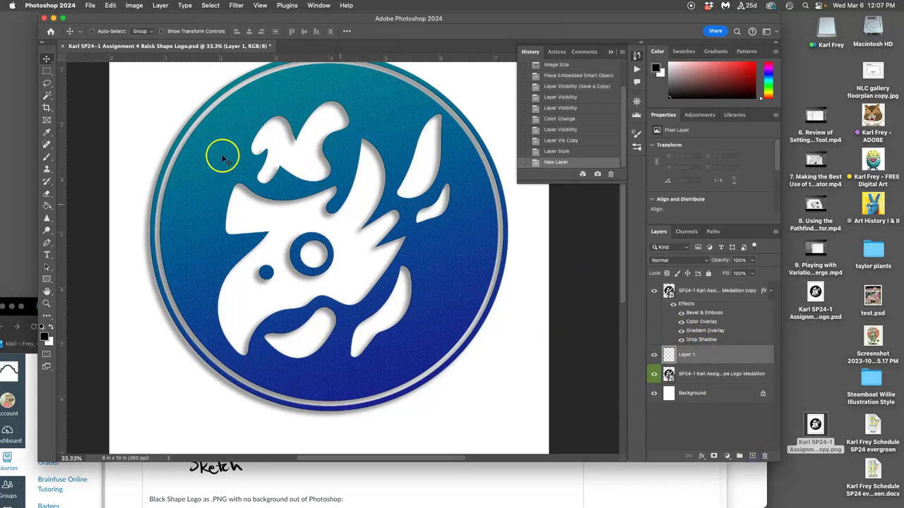
Draw a Lasso selection around the medallion's inner shapes
left_click(47, 83)
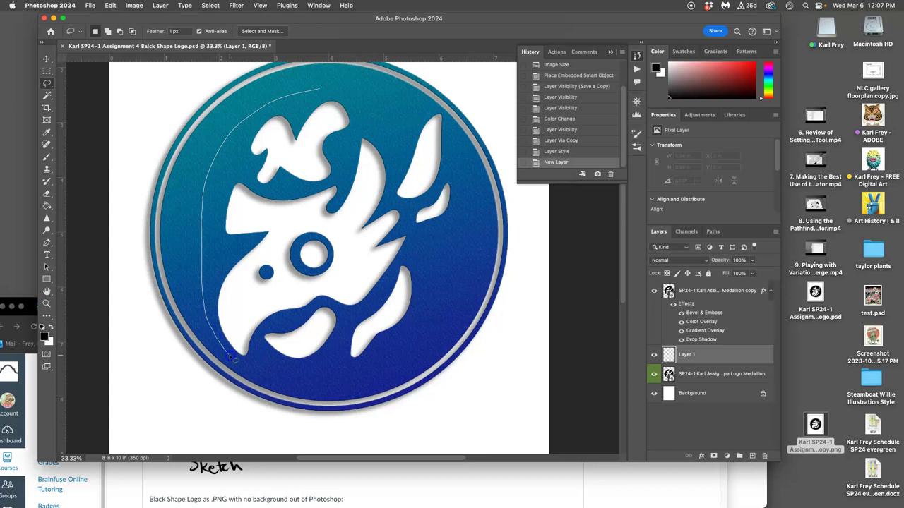
mouse_move(349, 378)
left_mouse_down()
mouse_move(403, 354)
mouse_move(441, 282)
left_mouse_up()
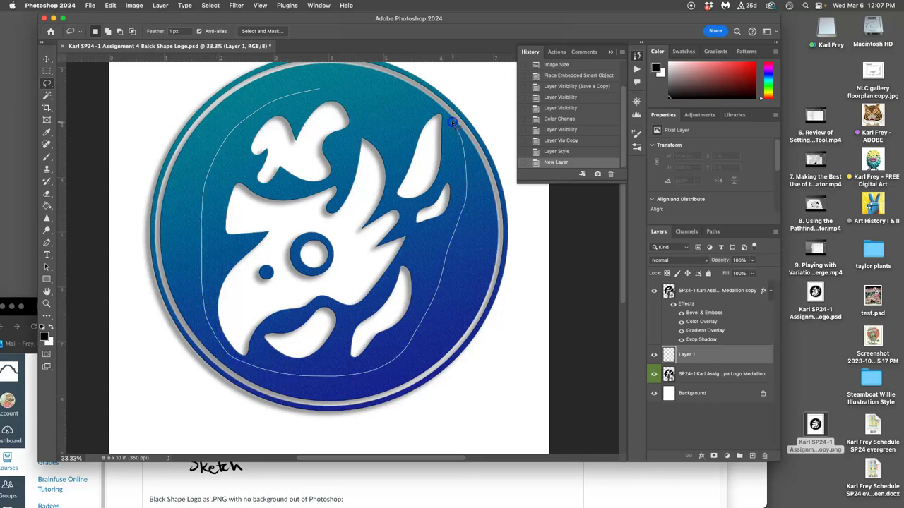
left_click_drag(430, 107, 304, 85)
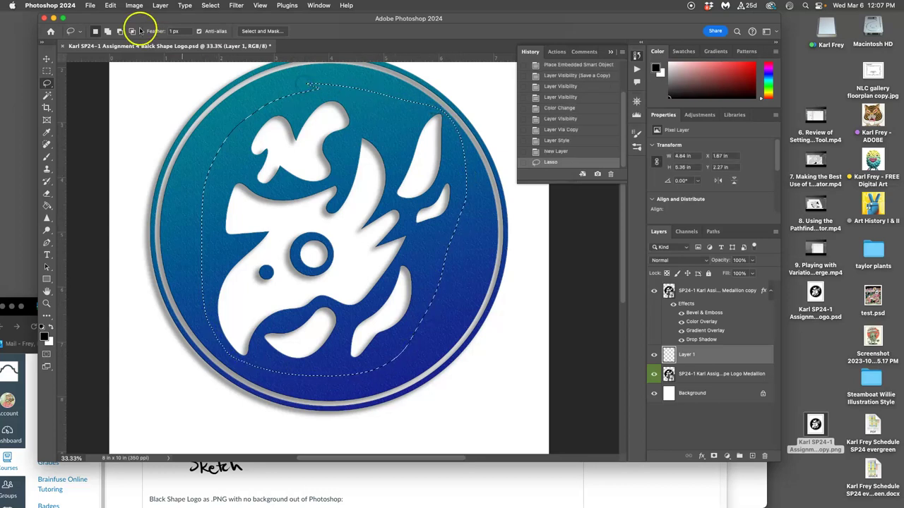
Fill the selection with 50% Gray and deselect
left_click(110, 5)
left_click(129, 147)
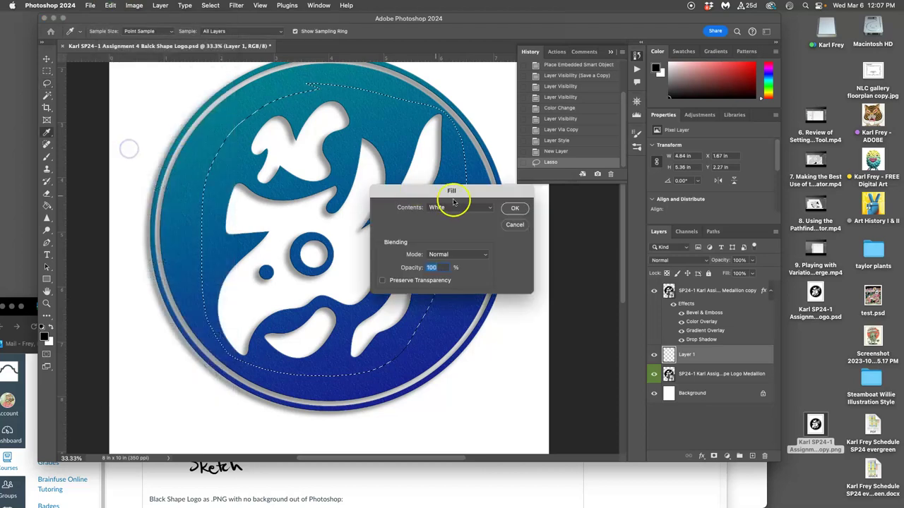
left_click(461, 208)
left_click(455, 197)
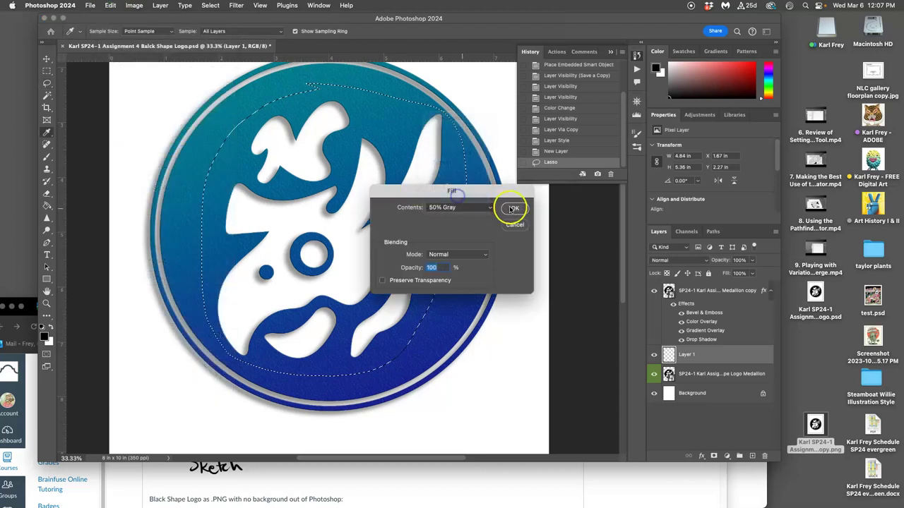
left_click(512, 208)
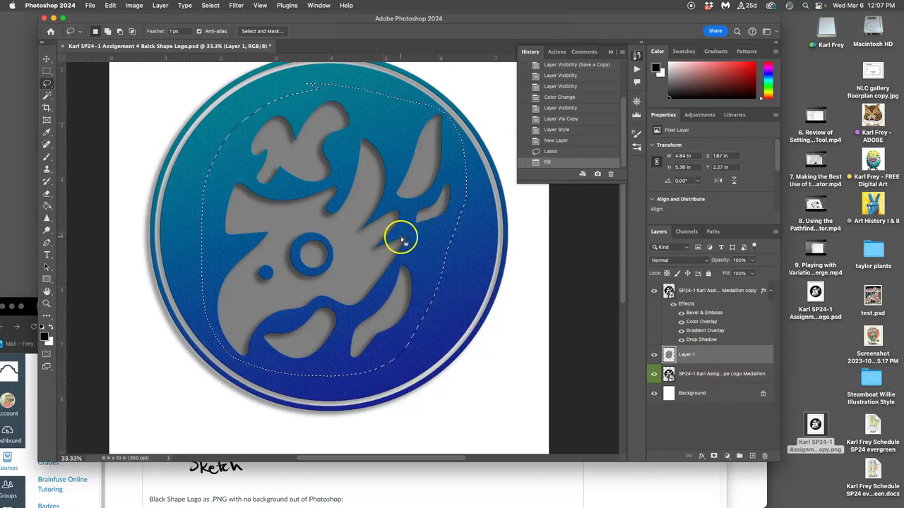
left_click(461, 254)
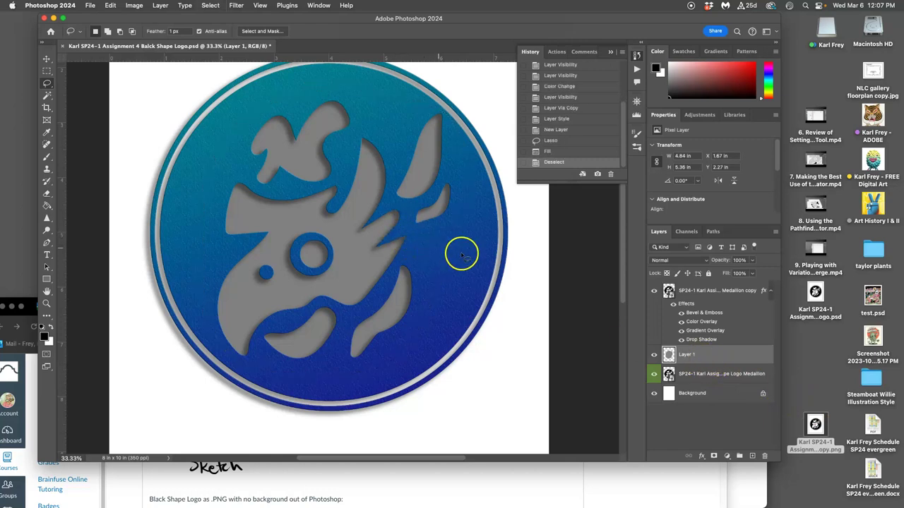
Add a light green Color Overlay to Layer 1
double_click(739, 354)
left_click(548, 266)
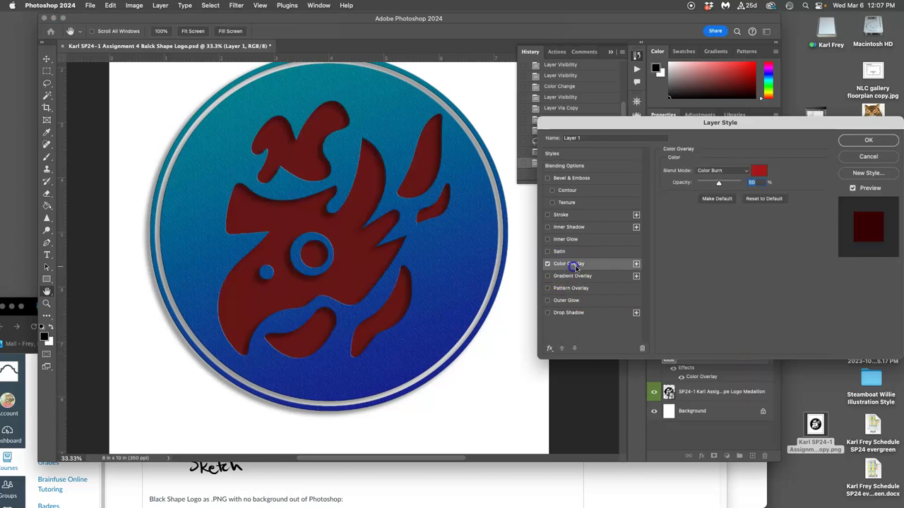
left_click(757, 173)
left_click_drag(583, 228, 579, 269)
mouse_move(529, 222)
left_mouse_down()
mouse_move(503, 214)
mouse_move(510, 198)
mouse_move(492, 191)
left_mouse_up()
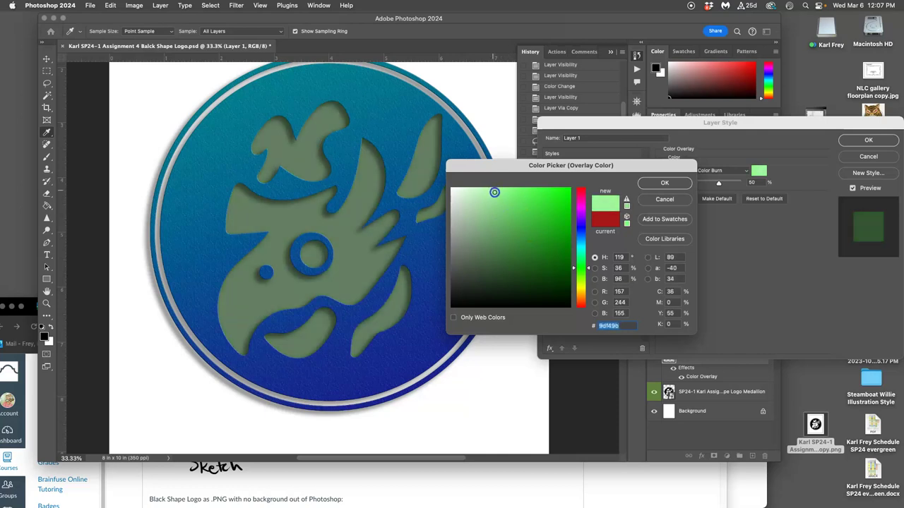
left_click(664, 183)
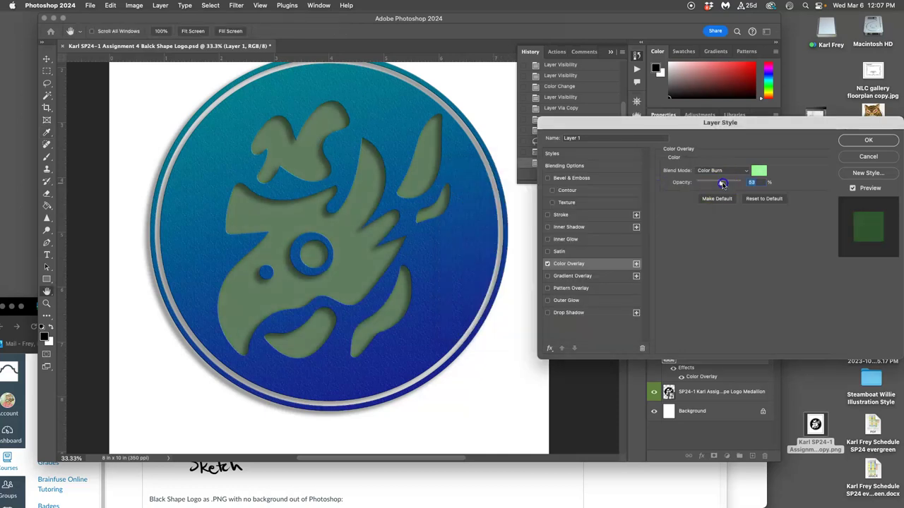
Set the green overlay to Normal mode with a more saturated green and adjusted opacity
left_click_drag(719, 182, 739, 184)
left_click(722, 171)
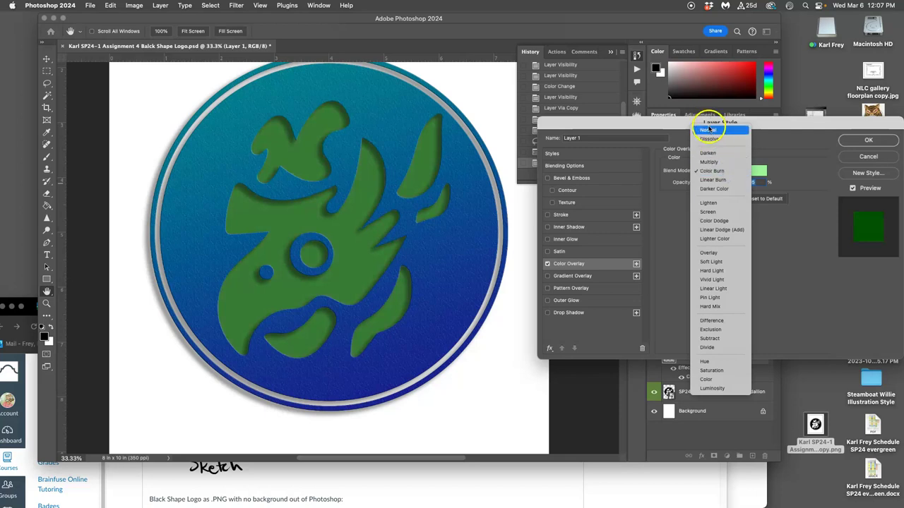
left_click(708, 126)
left_click(758, 171)
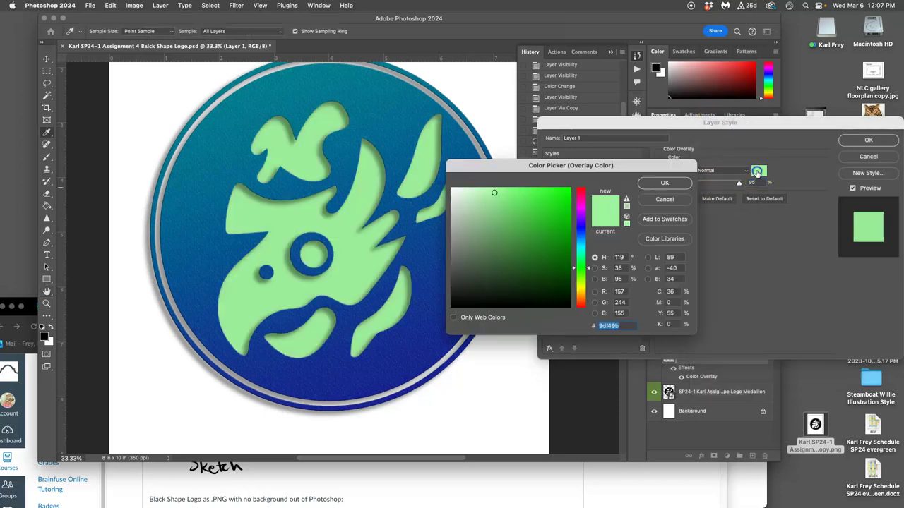
left_click_drag(495, 195, 520, 190)
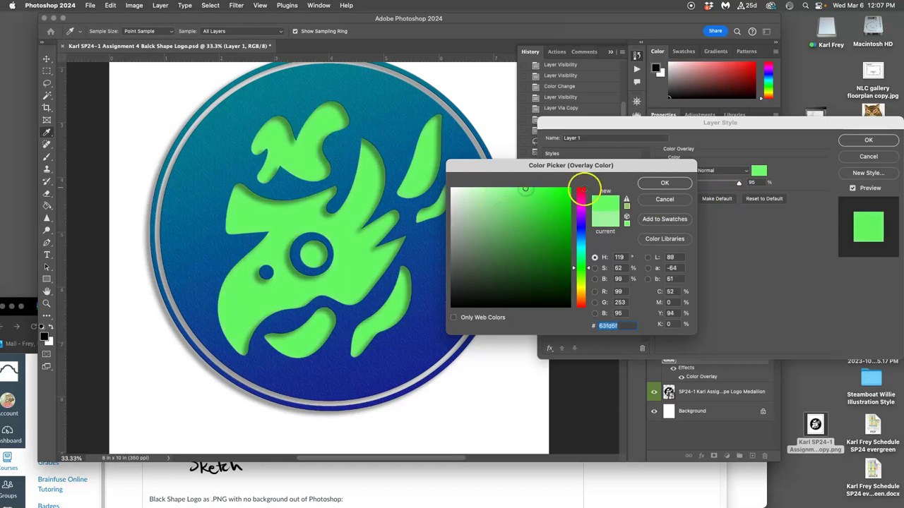
left_click(665, 183)
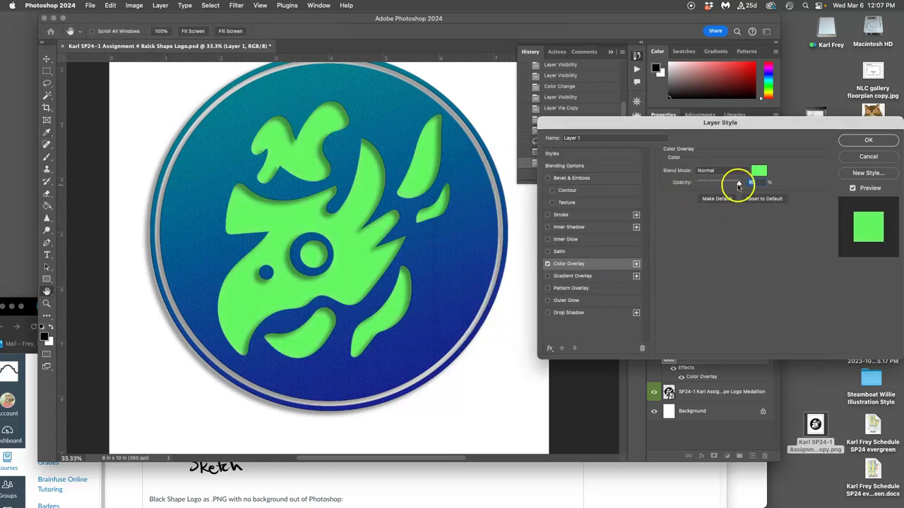
mouse_move(738, 186)
left_mouse_down()
mouse_move(728, 183)
mouse_move(737, 183)
left_mouse_up()
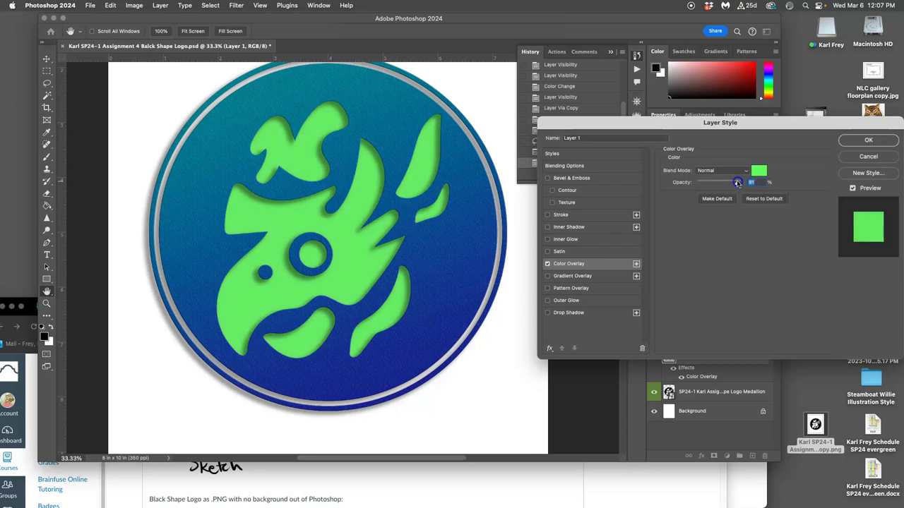
Add a Black, White Gradient Overlay to Layer 1
left_click(547, 277)
left_click(567, 277)
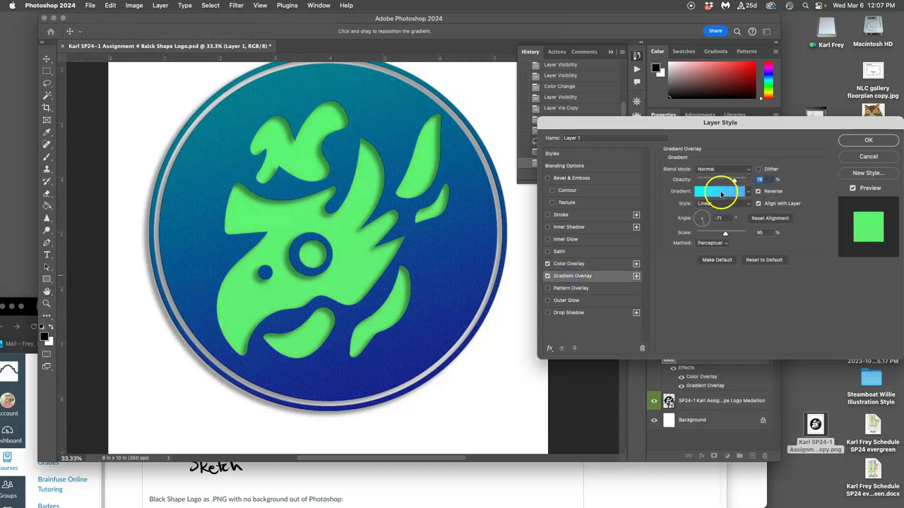
left_click(721, 192)
left_click(595, 291)
left_click(633, 304)
left_click(760, 281)
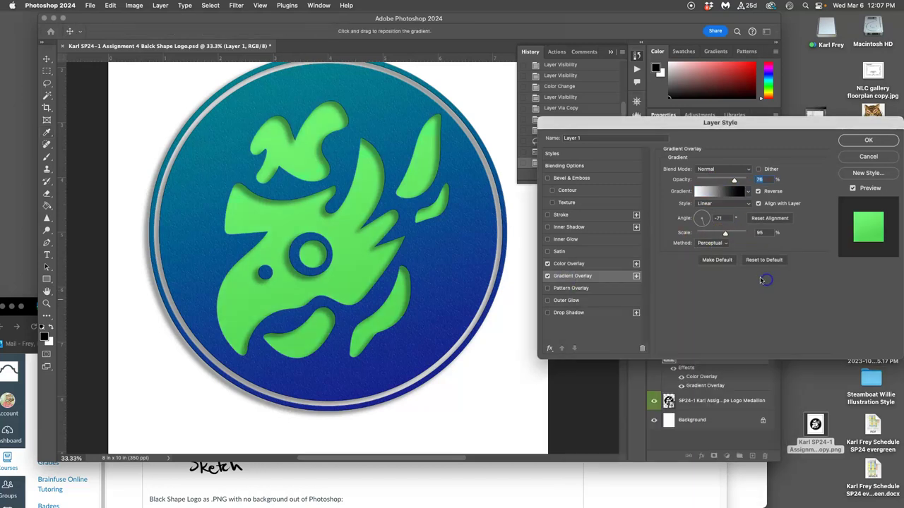
Lower the green overlay to about 60% opacity, enlarge the gradient scale slightly, and apply
left_click(607, 263)
mouse_move(733, 182)
left_mouse_down()
mouse_move(711, 182)
mouse_move(724, 184)
left_mouse_up()
left_click(578, 276)
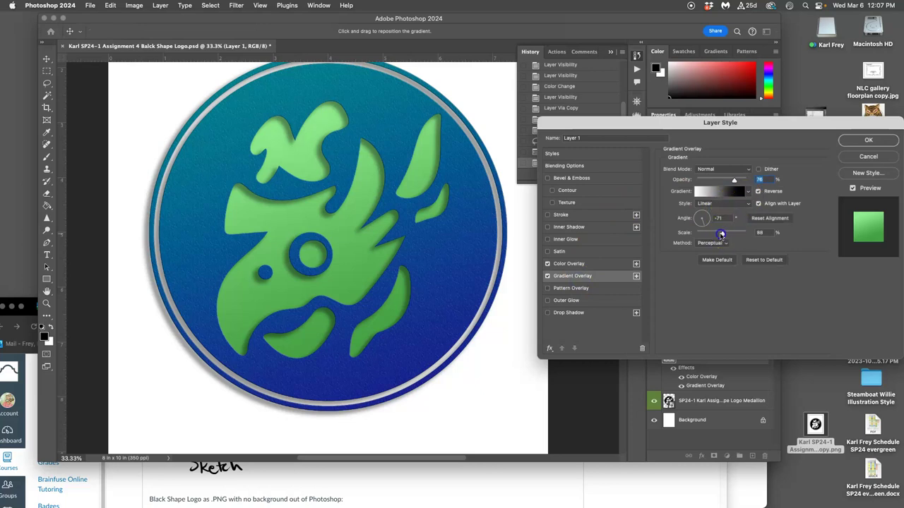
left_click_drag(714, 234, 726, 234)
left_click(847, 140)
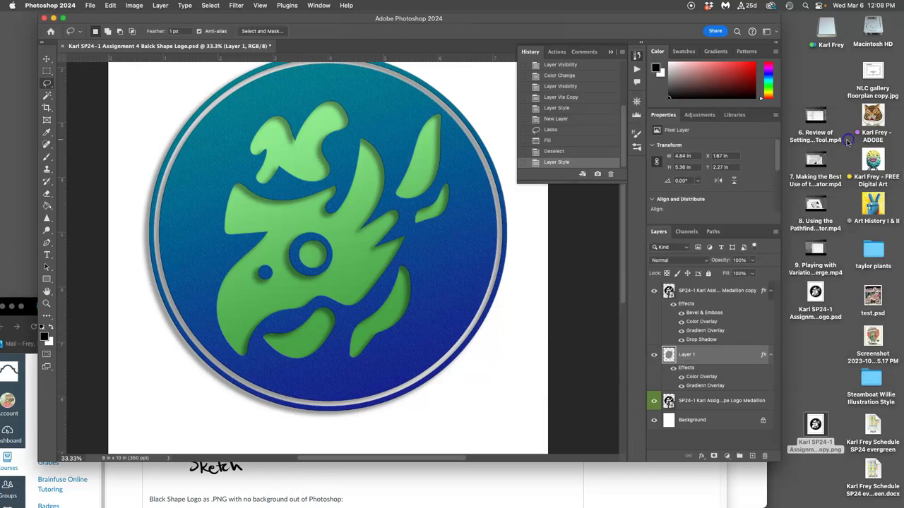
Select the area around the dragon's eye on the medallion copy and copy it to Layer 2
left_click(701, 290)
key("super+minus")
key("super+minus")
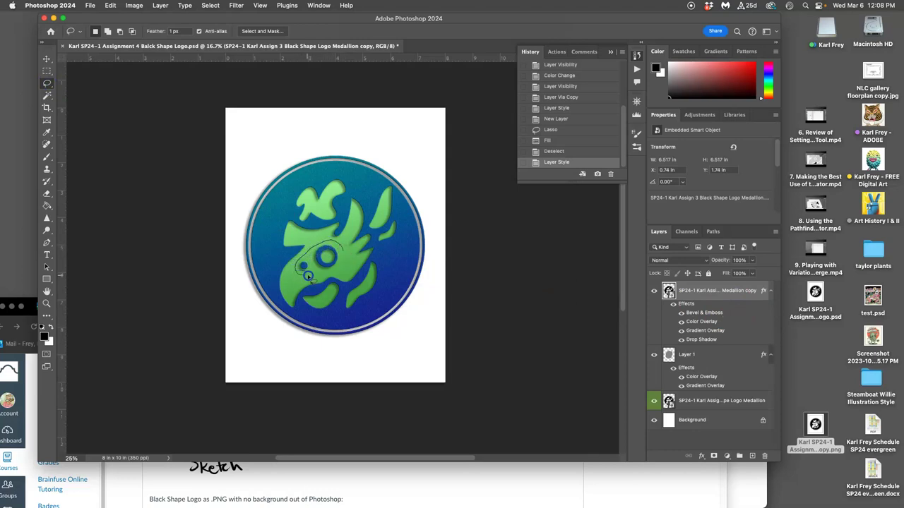
left_click_drag(346, 264, 347, 262)
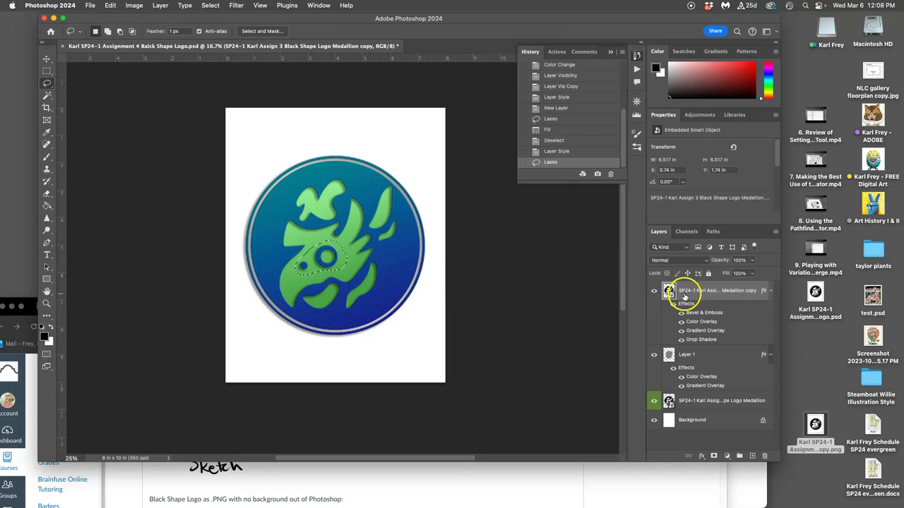
key("super+j")
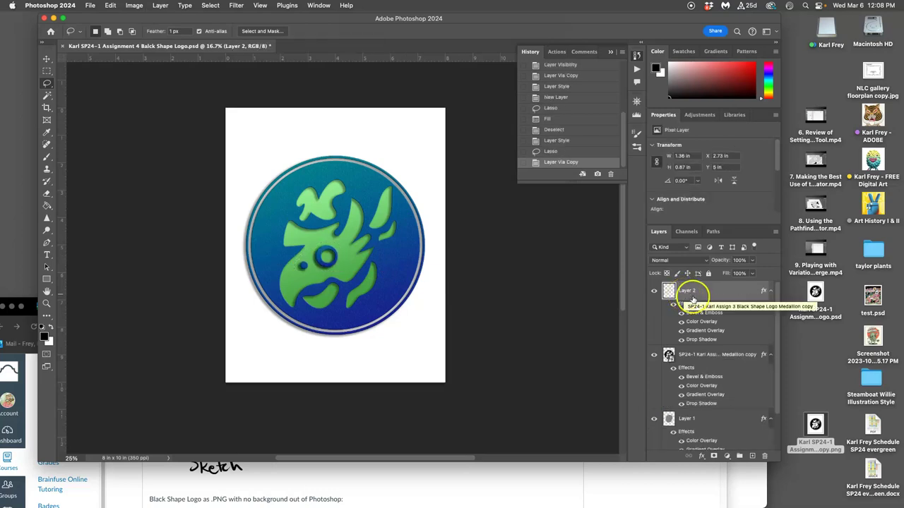
Toggle Layer 2's effects off and on to compare, leaving them visible
left_click(673, 304)
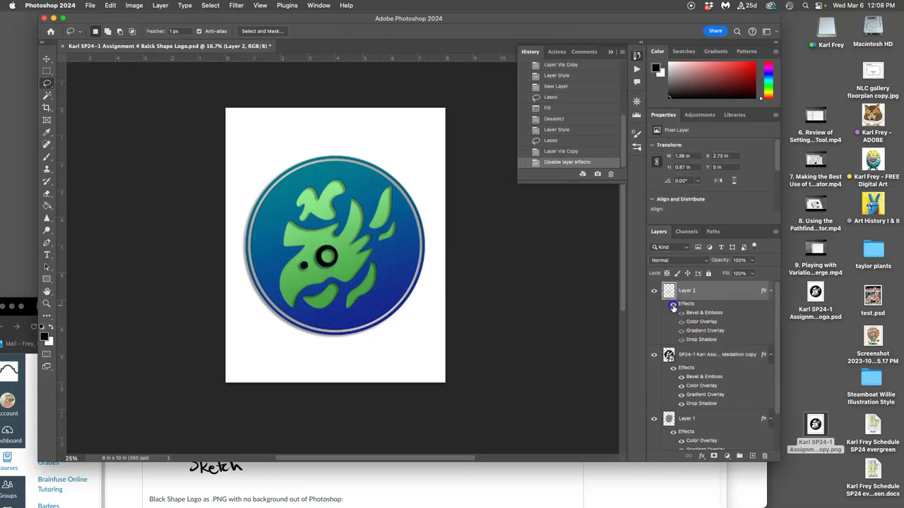
left_click(673, 304)
left_click(673, 304)
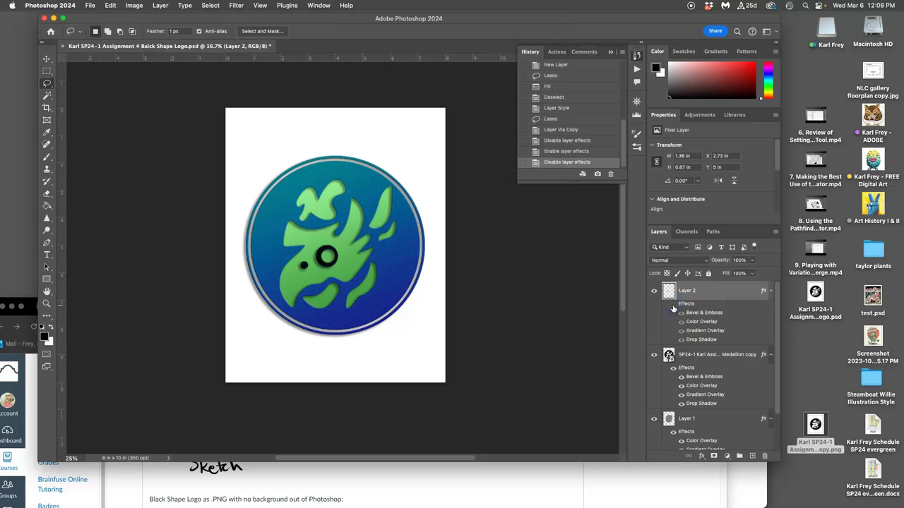
left_click(668, 291)
left_click(674, 305)
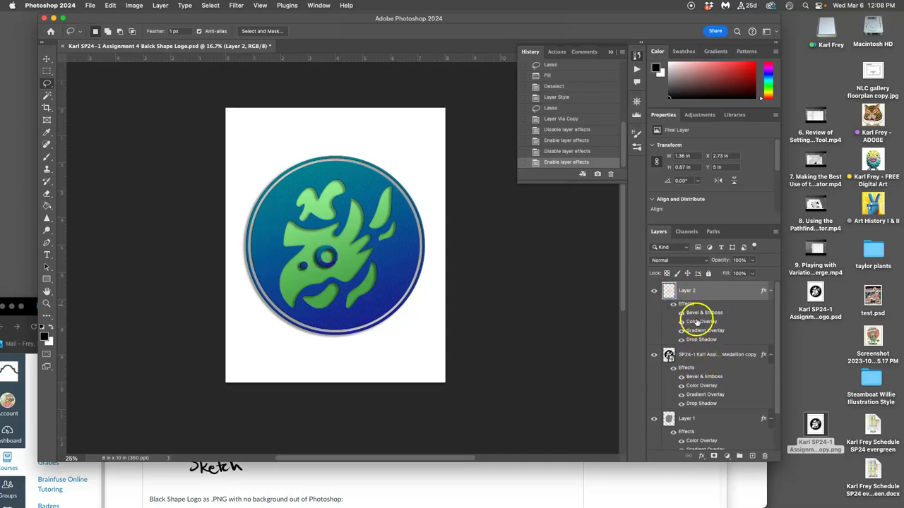
Turn off Layer 2's Color Overlay, keeping its Drop Shadow, then compare the medallion's shadow
double_click(697, 330)
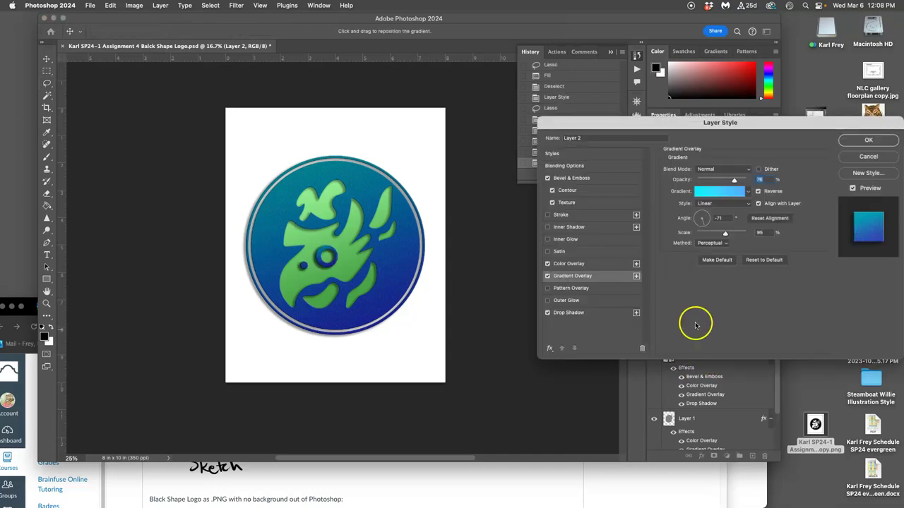
left_click(548, 264)
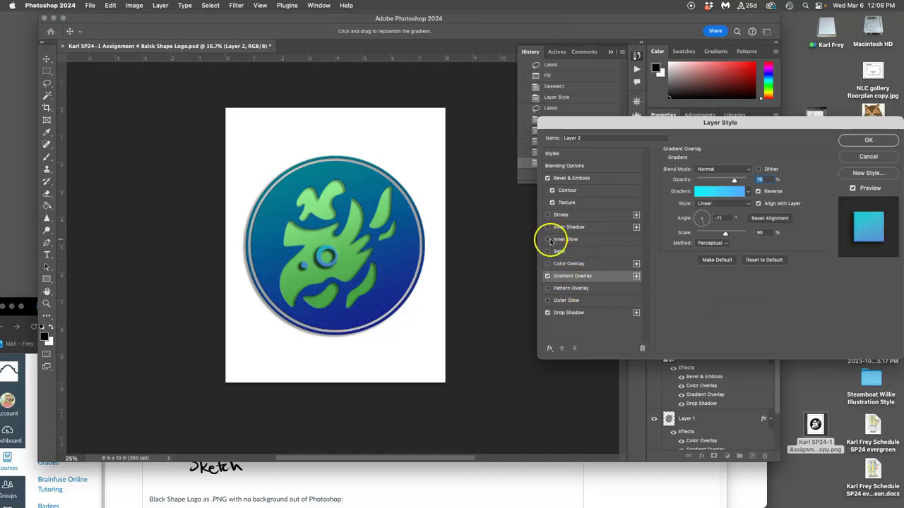
left_click(547, 313)
left_click(570, 312)
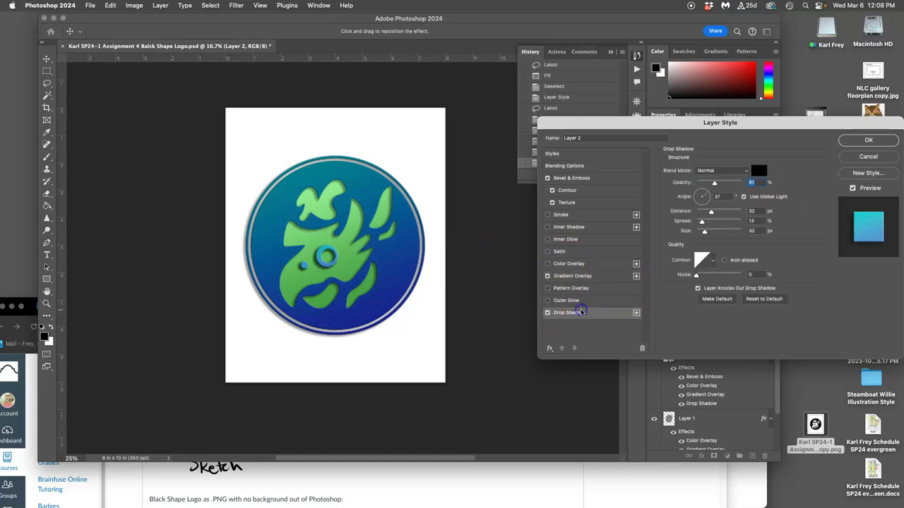
left_click(870, 139)
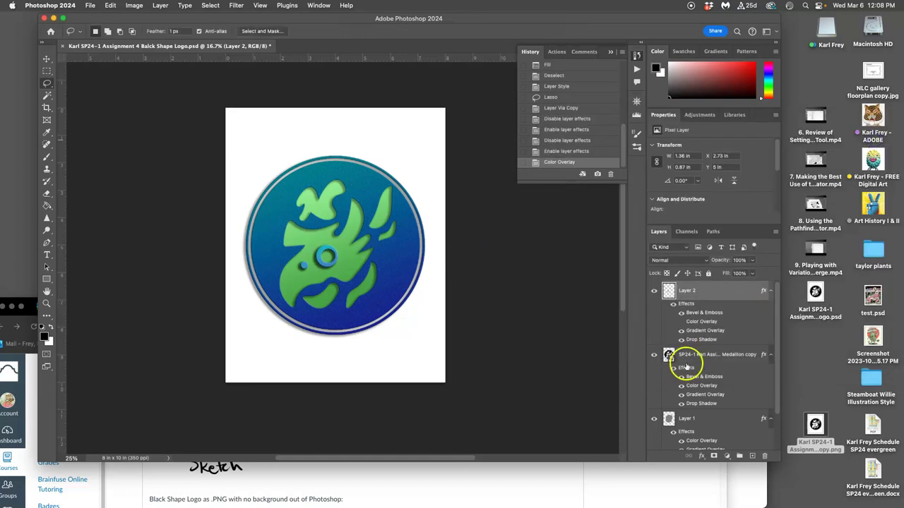
left_click(682, 403)
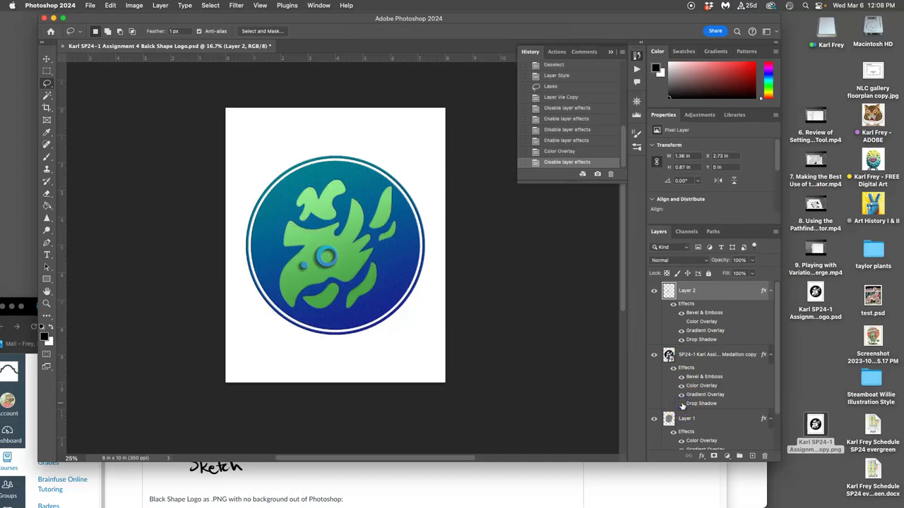
left_click(681, 403)
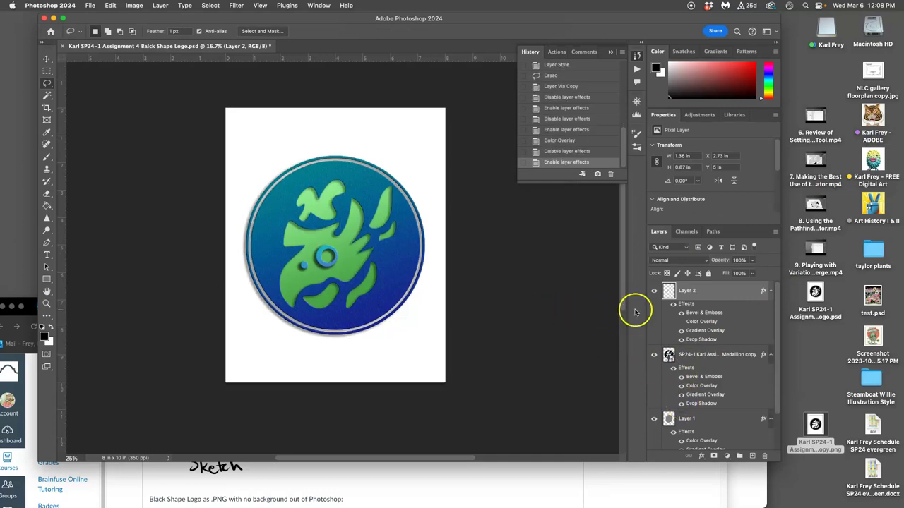
Add a Stroke positioned Outside to the medallion copy layer, after trying Inside and Center
double_click(686, 368)
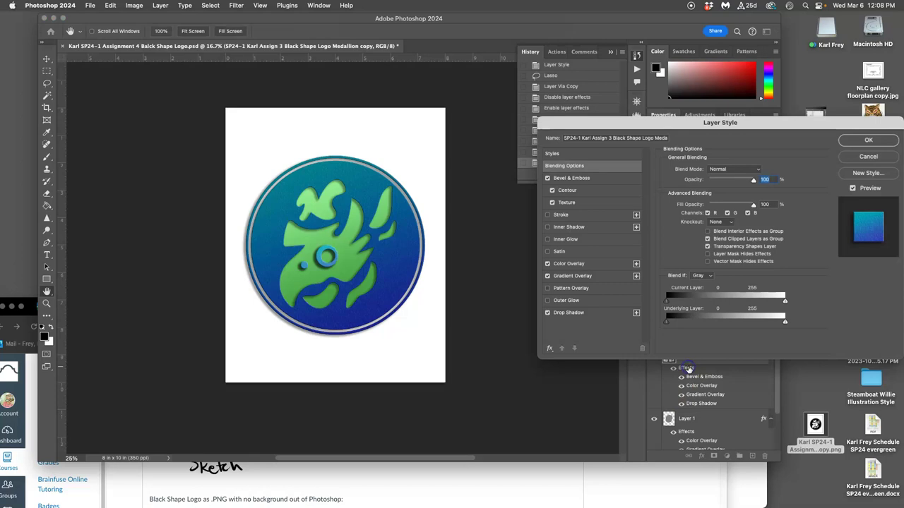
left_click(550, 217)
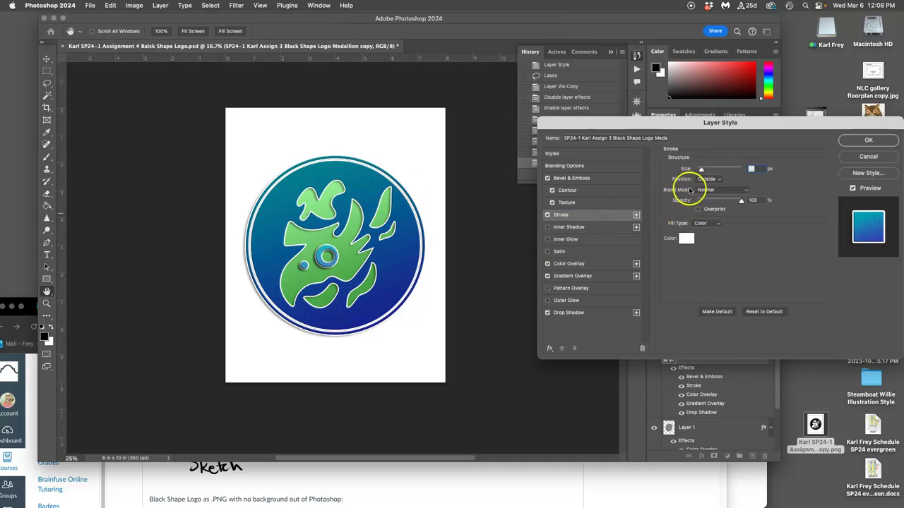
left_click(709, 179)
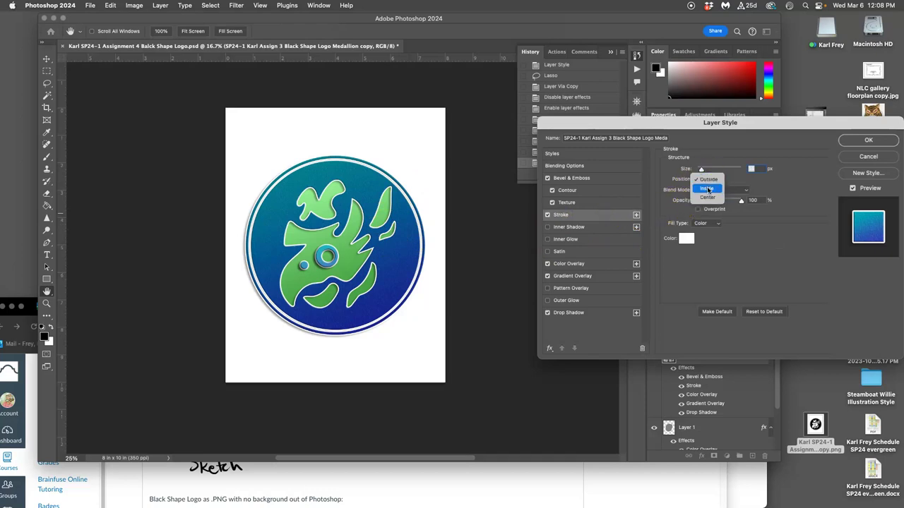
left_click(708, 190)
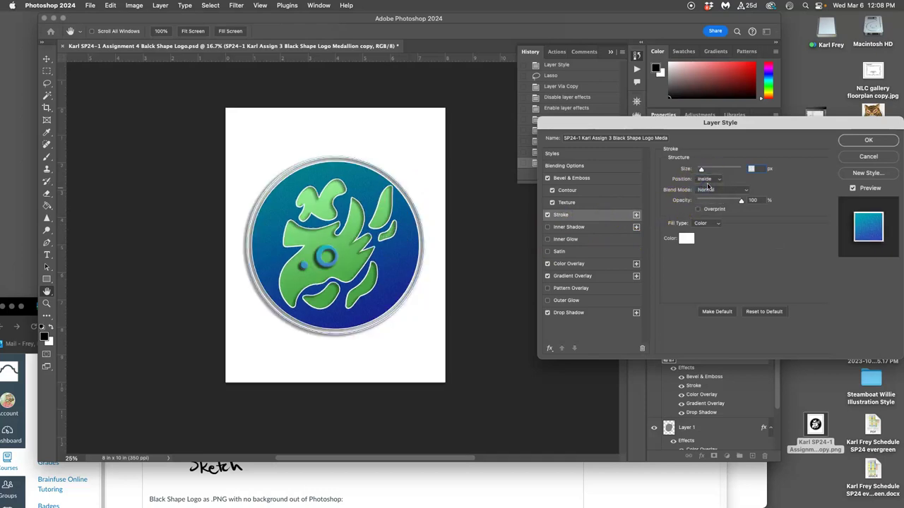
left_click(708, 180)
left_click(708, 190)
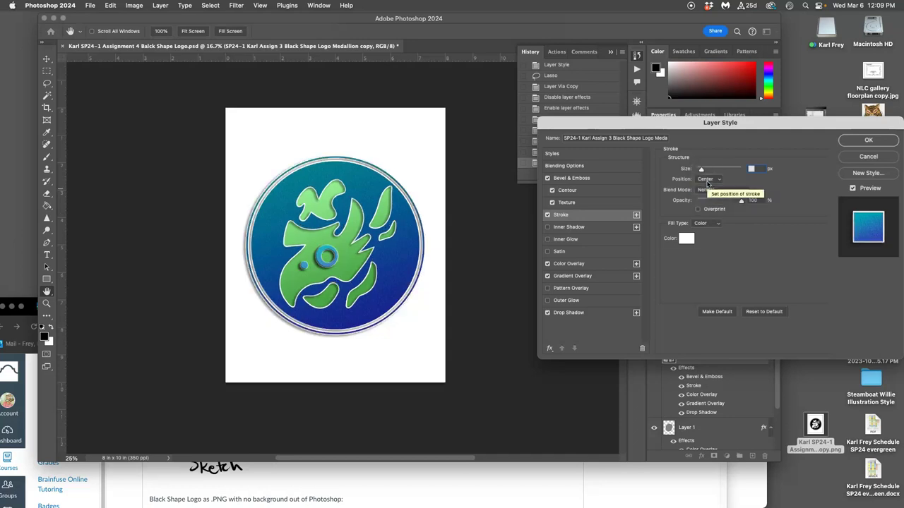
left_click(709, 179)
left_click(707, 162)
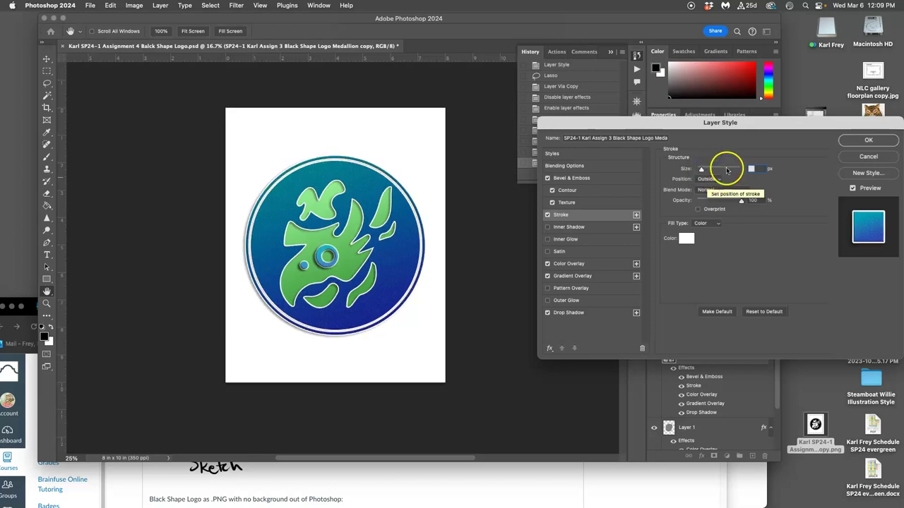
left_click(868, 140)
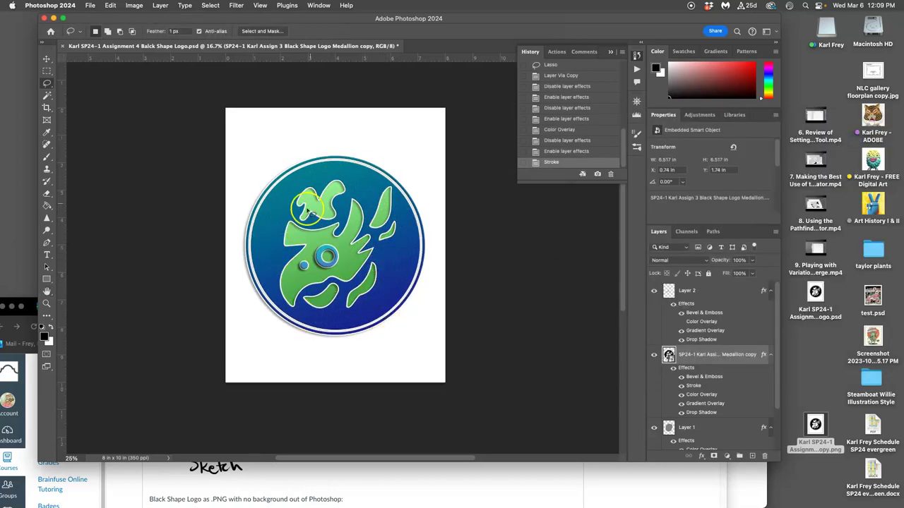
Lasso the medallion's inner area and copy it onto a new Layer 3
left_click(49, 84)
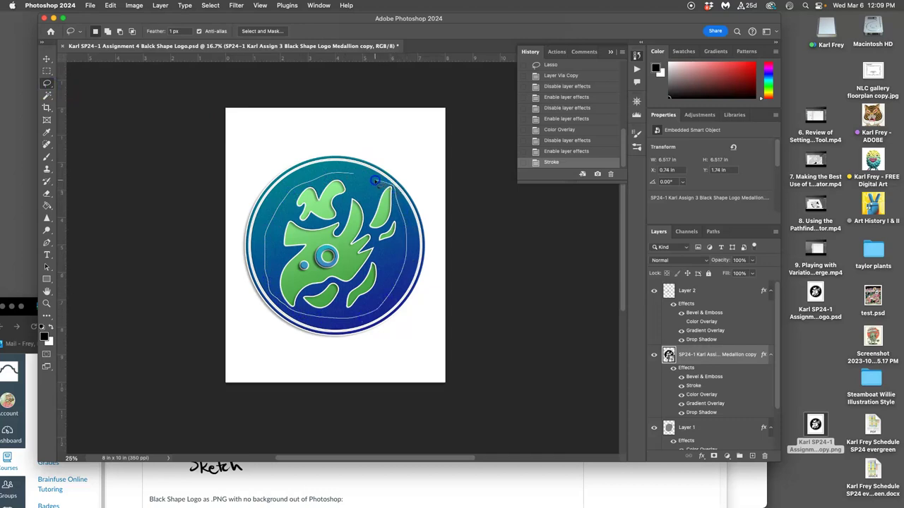
left_click_drag(350, 175, 351, 177)
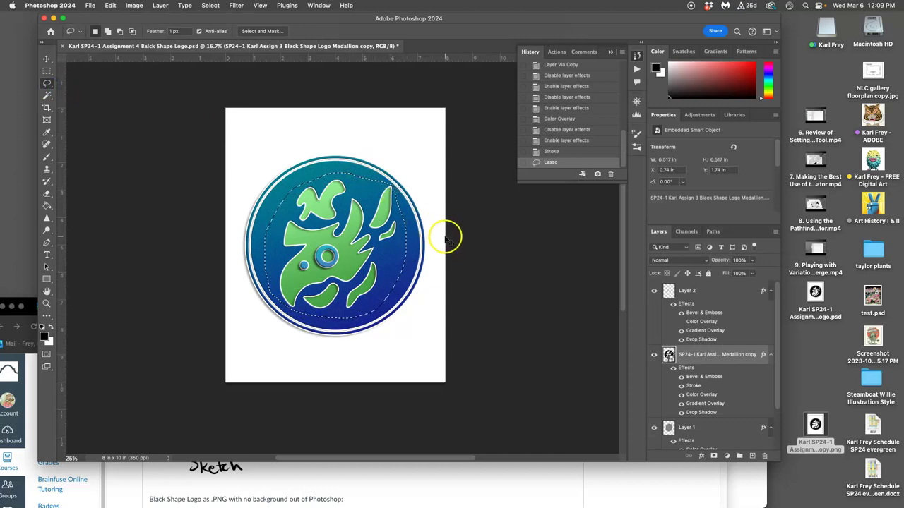
key("super+j")
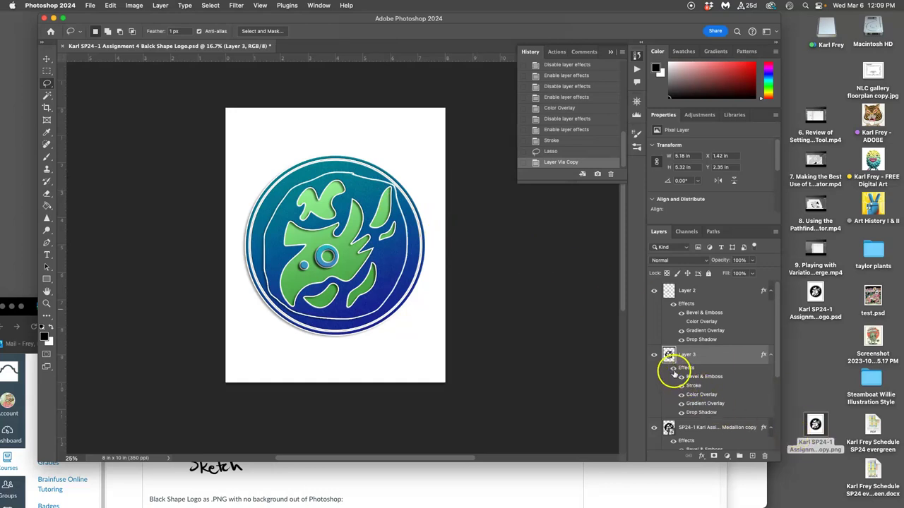
Hide Layer 3's drop shadow and move the visible stroke from the medallion copy to Layer 3
left_click(673, 369)
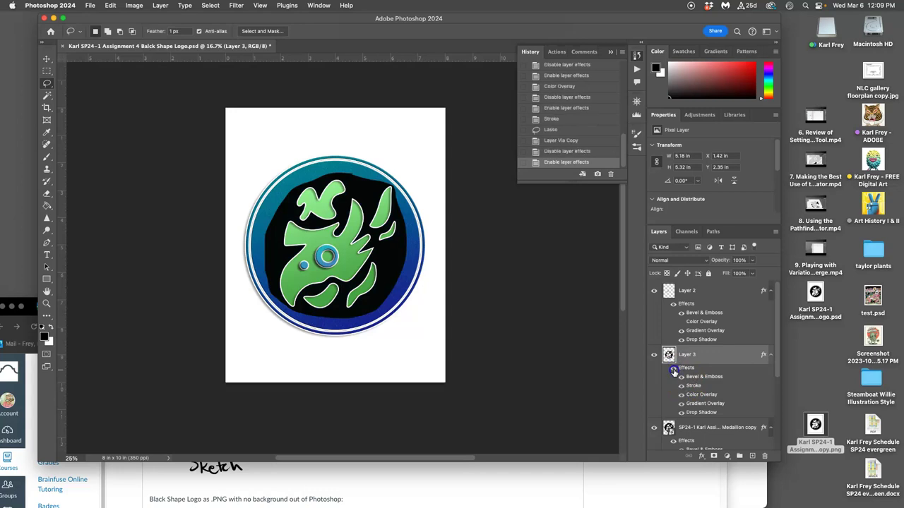
left_click(673, 369)
left_click(681, 385)
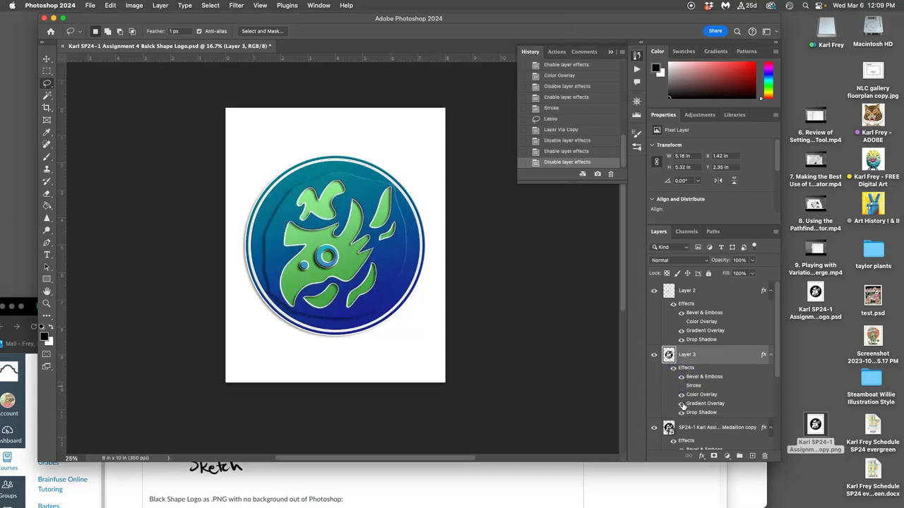
left_click(682, 403)
left_click(681, 404)
left_click(681, 412)
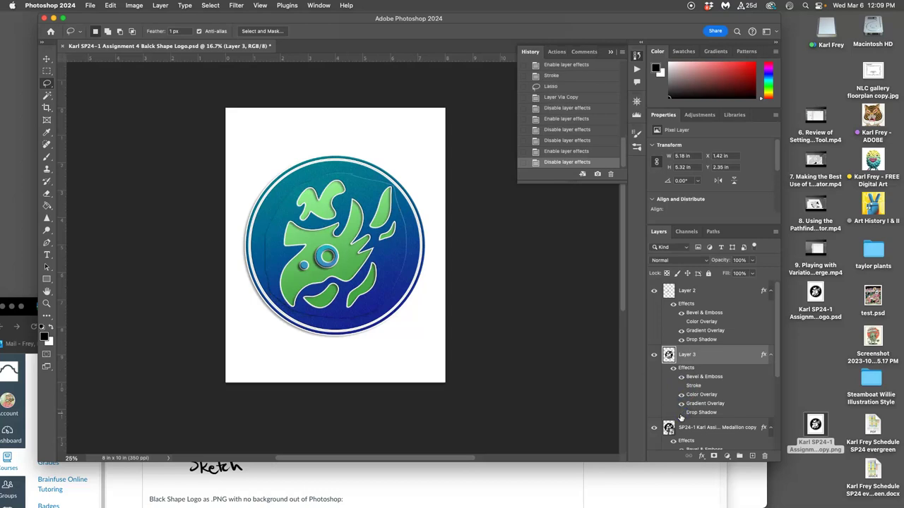
scroll(692, 421, "down", 2)
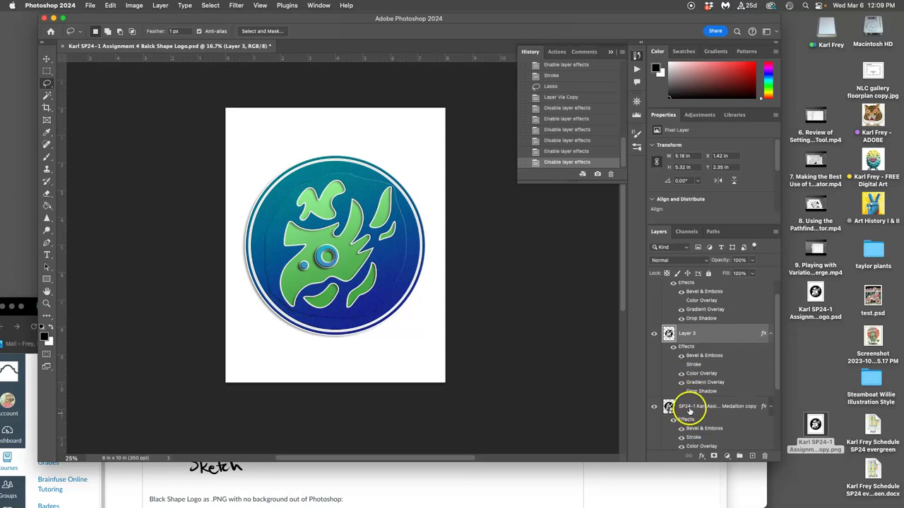
scroll(690, 412, "down", 3)
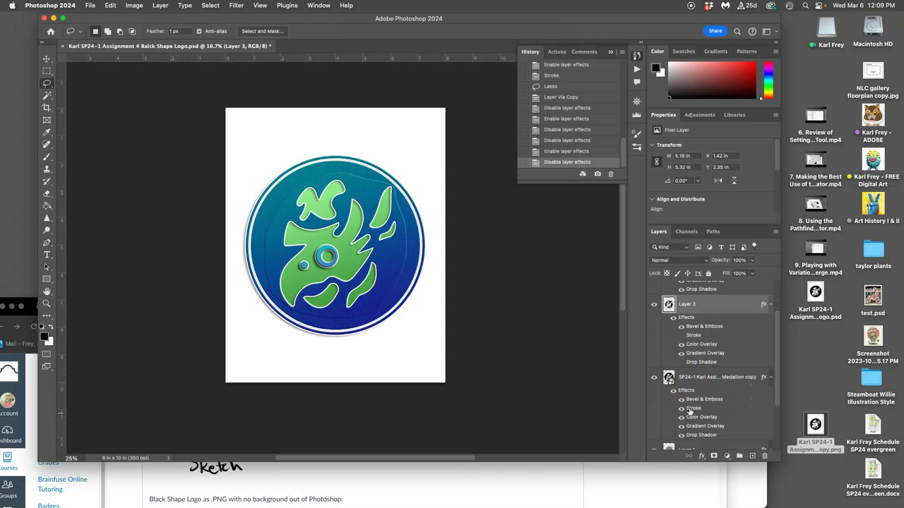
left_click(682, 408)
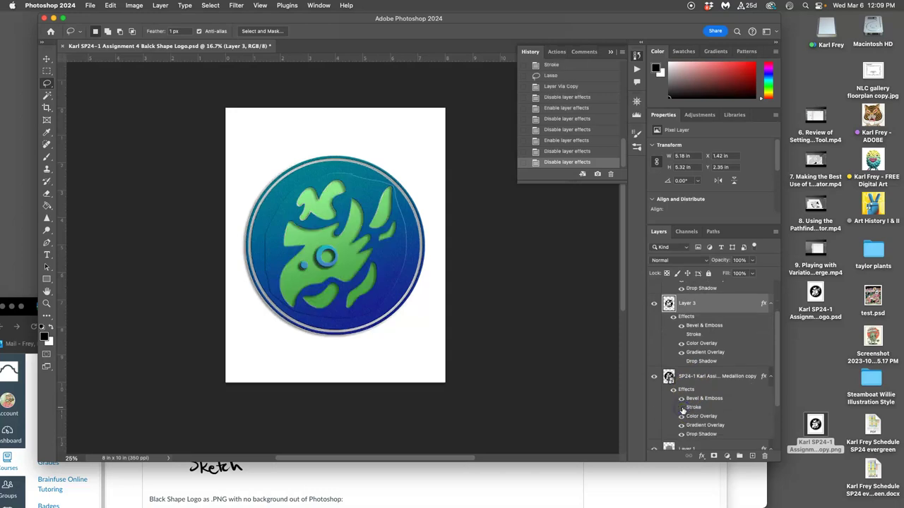
left_click(681, 336)
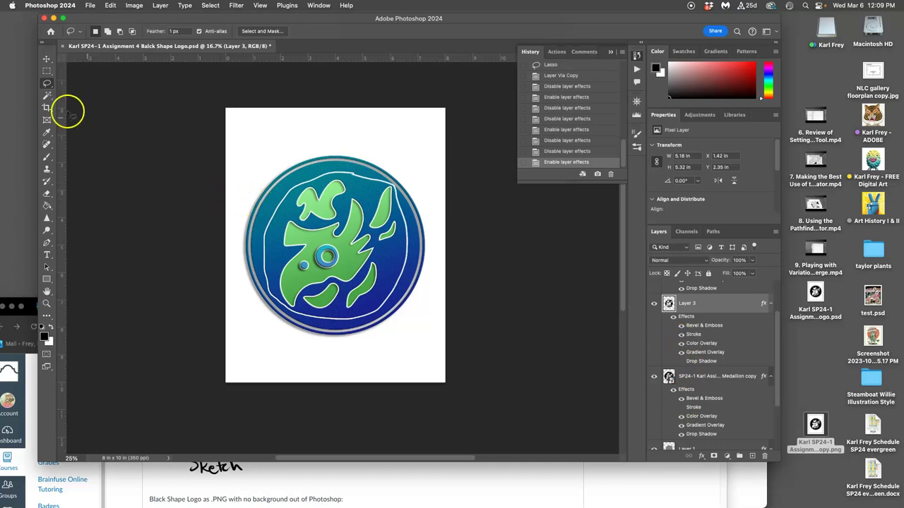
Magic Wand select and delete the white outline region, then undo the deletion
left_click(46, 96)
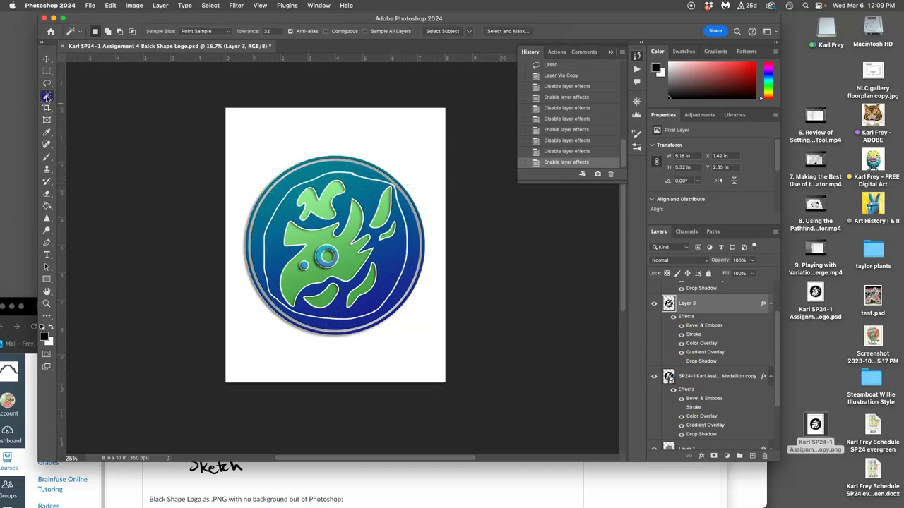
left_click(360, 191)
key("Delete")
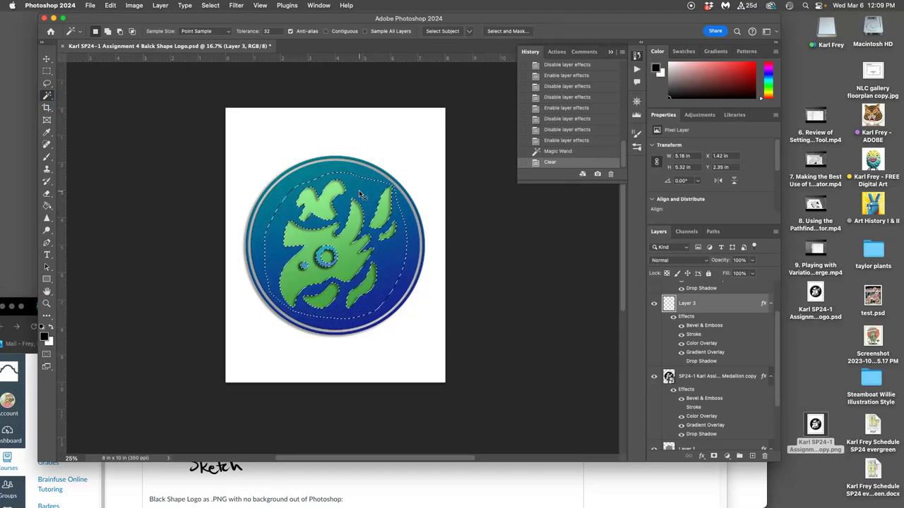
key("super+d")
key("super+z")
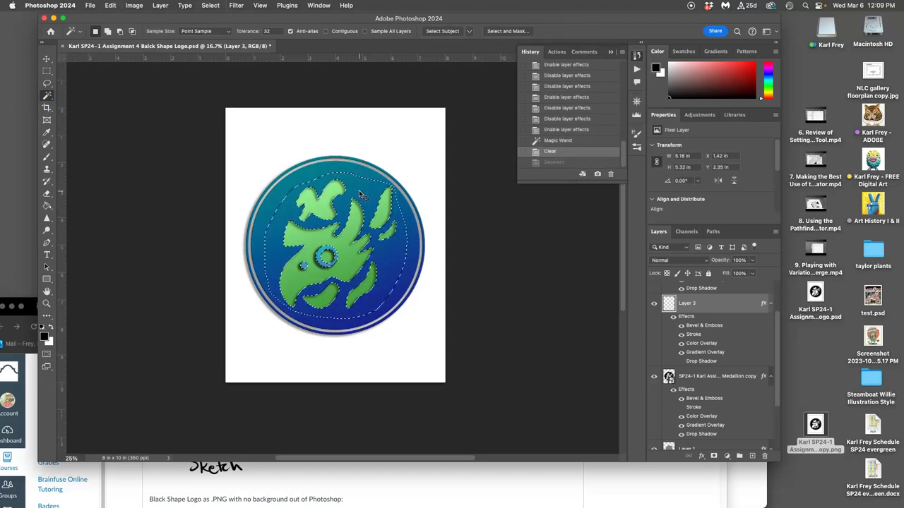
key("super+z")
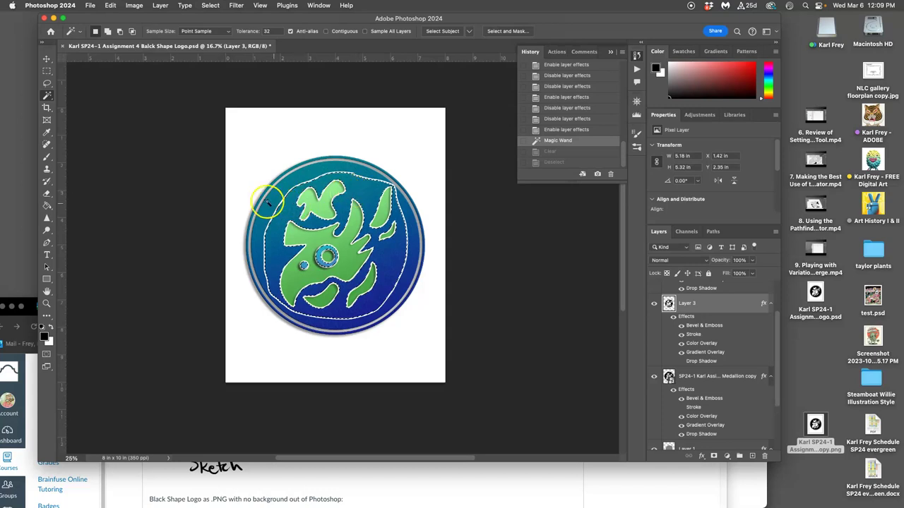
Clear the selection and Magic Wand select the areas around the logo shapes
left_click(46, 83)
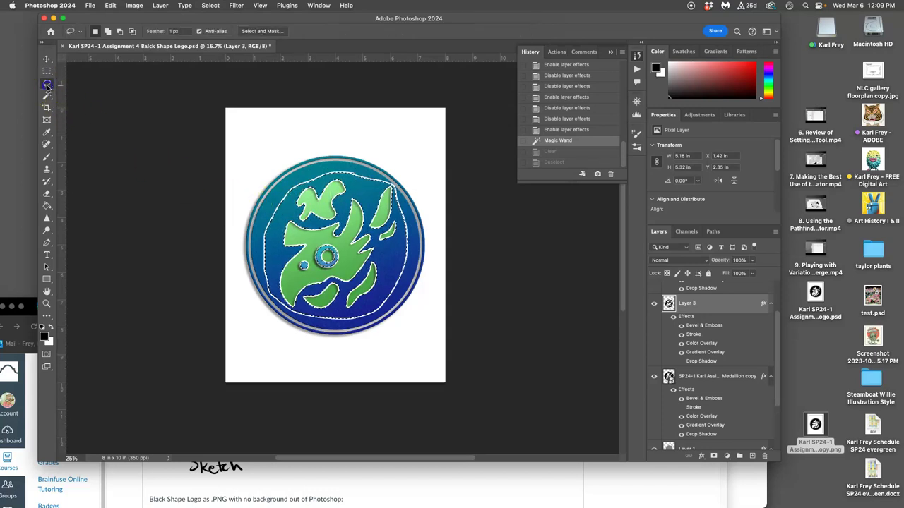
left_click(239, 214)
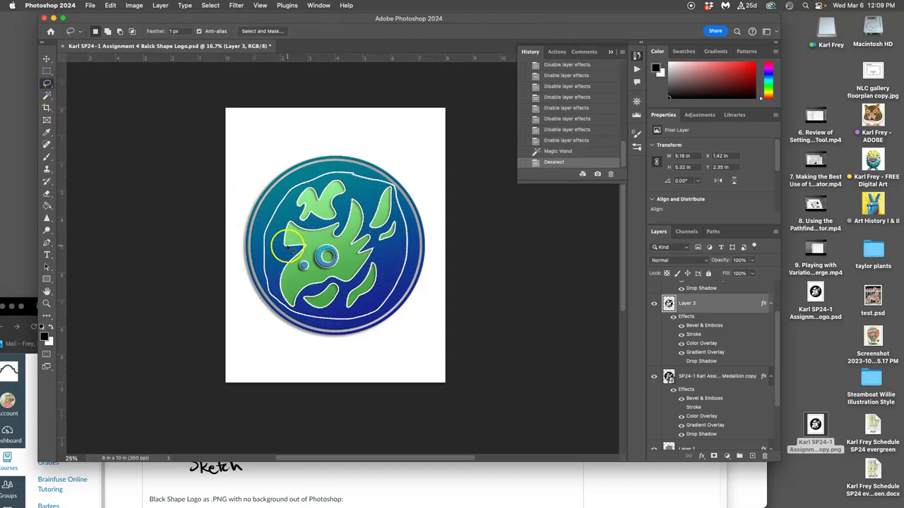
left_click(47, 97)
left_click(299, 232)
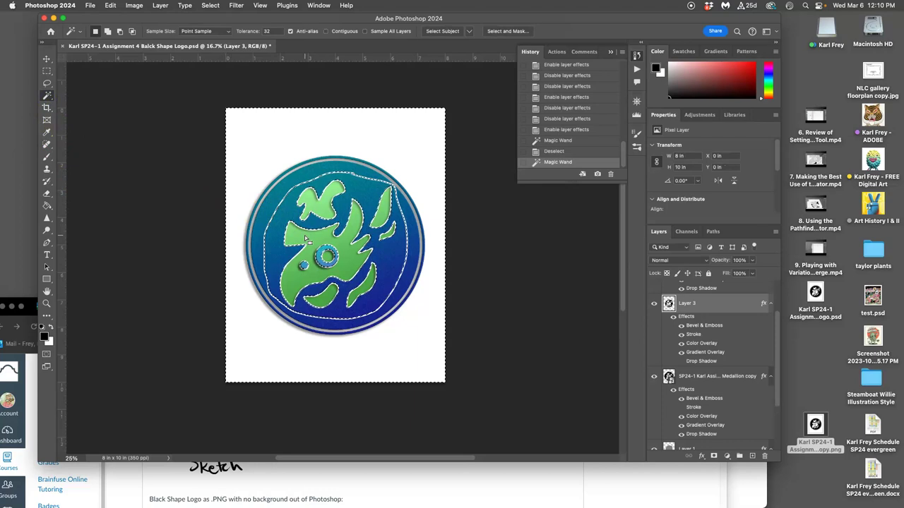
Turn on Contiguous for the Magic Wand and clear the previous selection
left_click(321, 242)
left_click(325, 31)
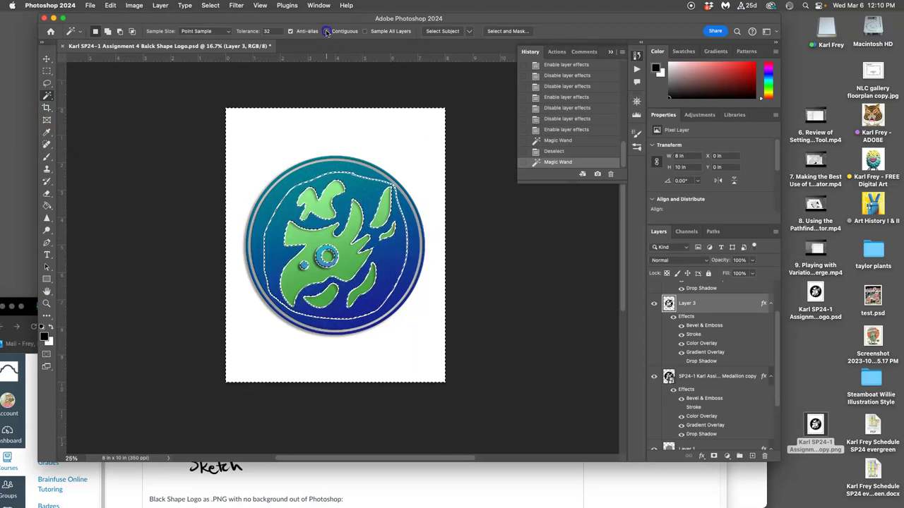
left_click(444, 138)
left_click(464, 199)
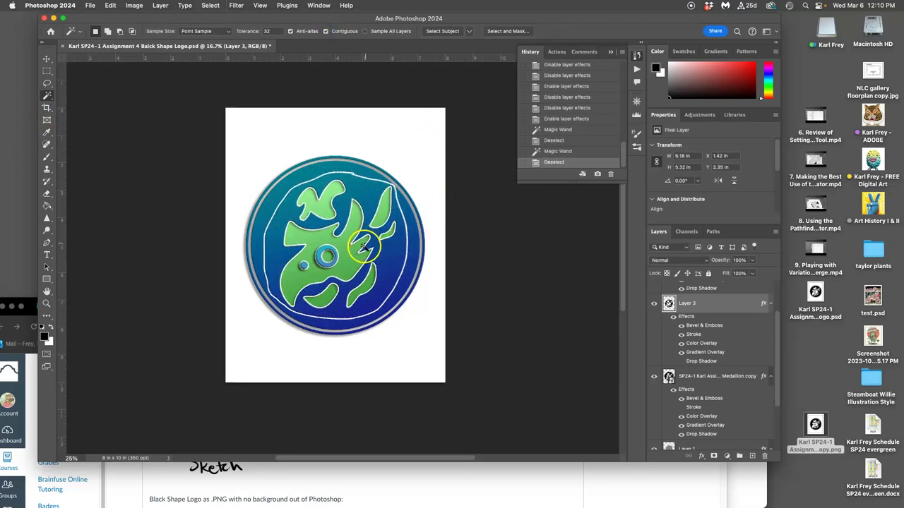
Select the five green shapes, copy them to Layer 4, and hide Layer 3
left_click(353, 264)
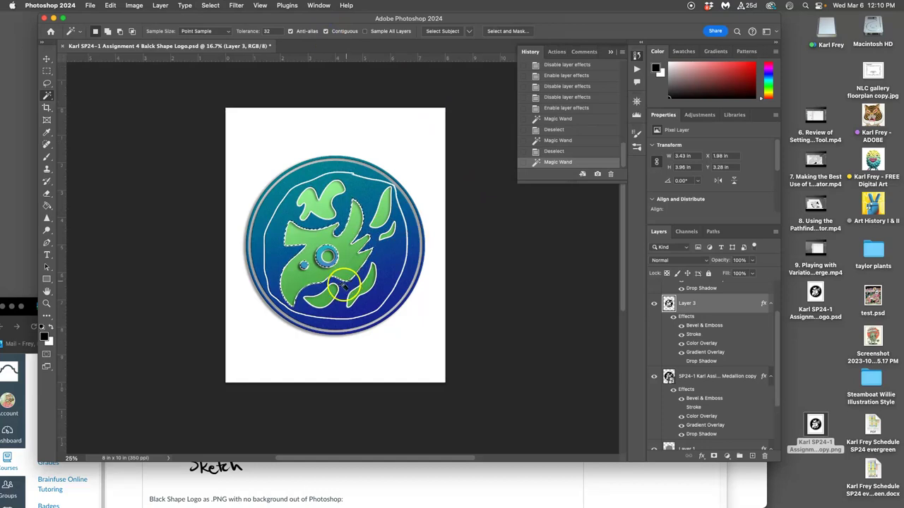
left_click(323, 298, "shift")
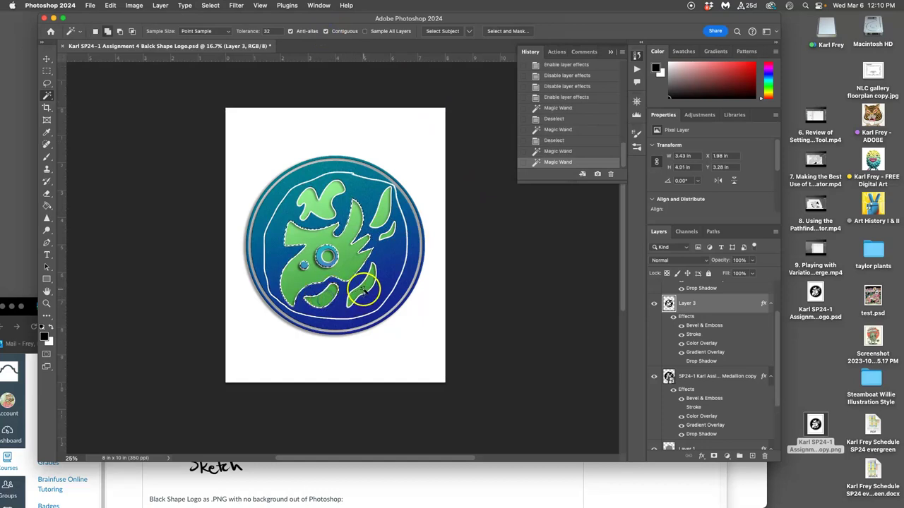
left_click(388, 232, "shift")
left_click(381, 218, "shift")
left_click(324, 205, "shift")
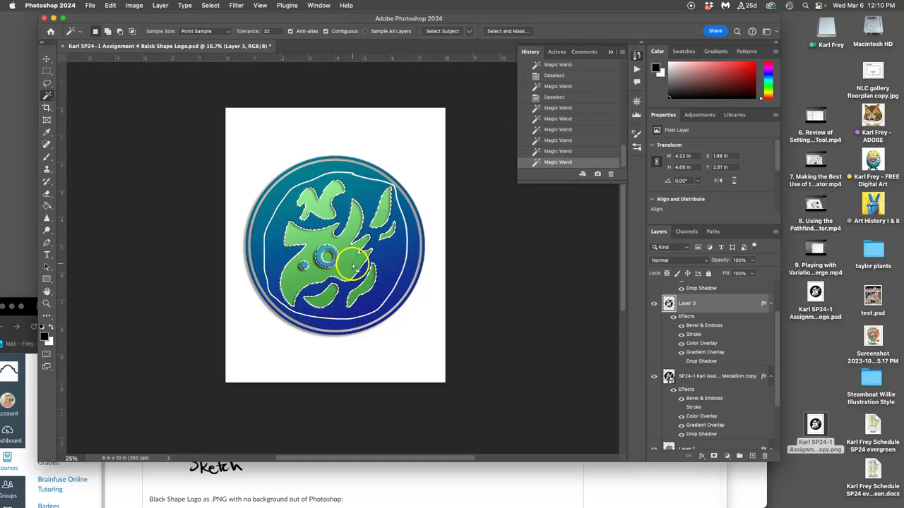
key("cmd+j")
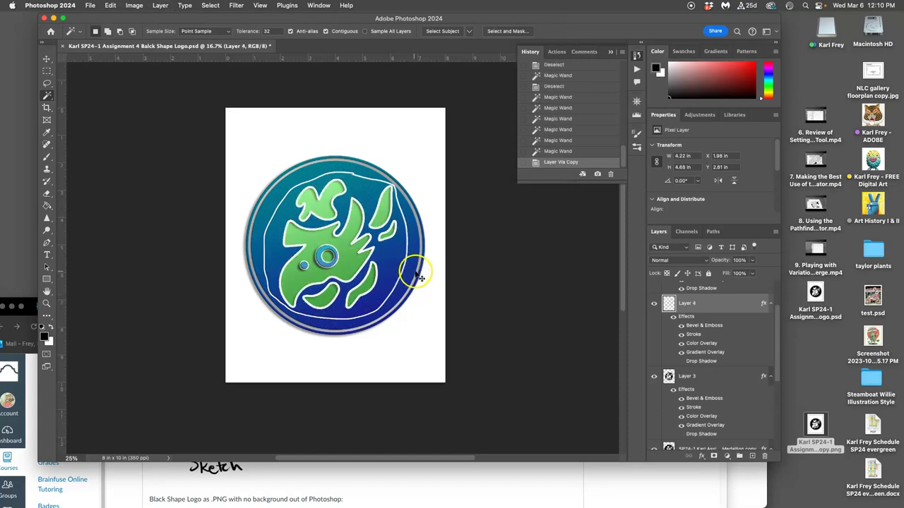
left_click(654, 378)
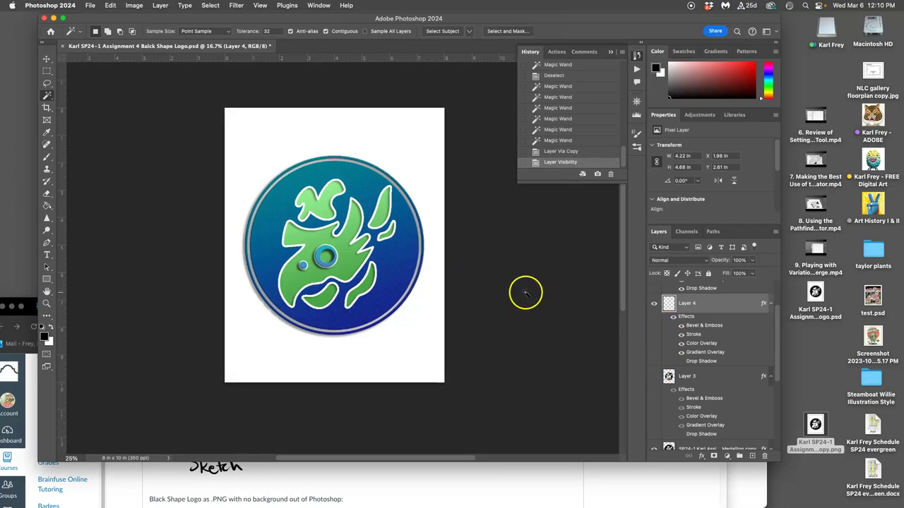
Toggle the medallion's Stroke, Bevel & Emboss, Color Overlay and Gradient Overlay to compare, leaving Stroke off
scroll(725, 378, "down", 3)
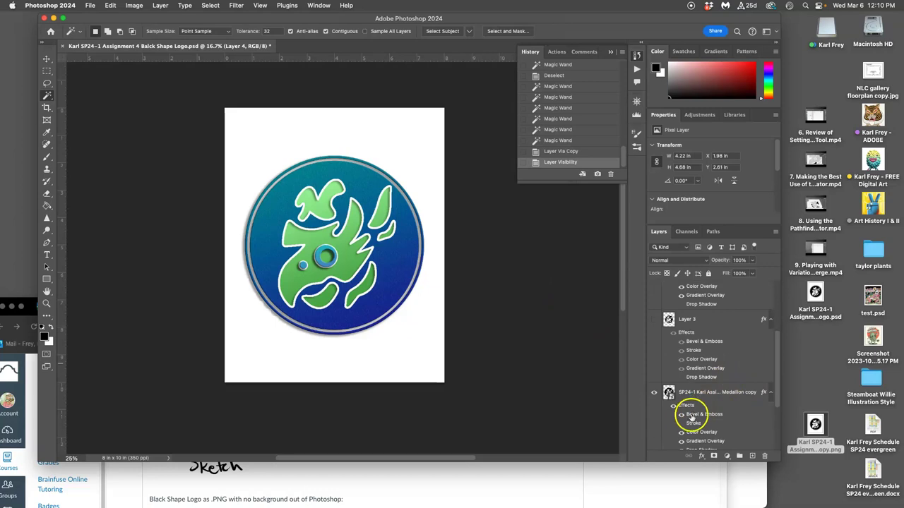
scroll(690, 404, "down", 1)
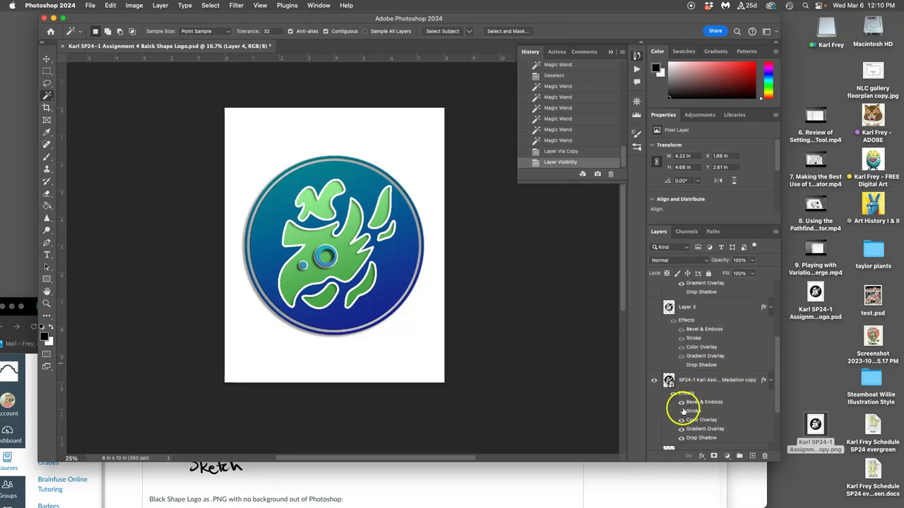
left_click(681, 411)
left_click(680, 411)
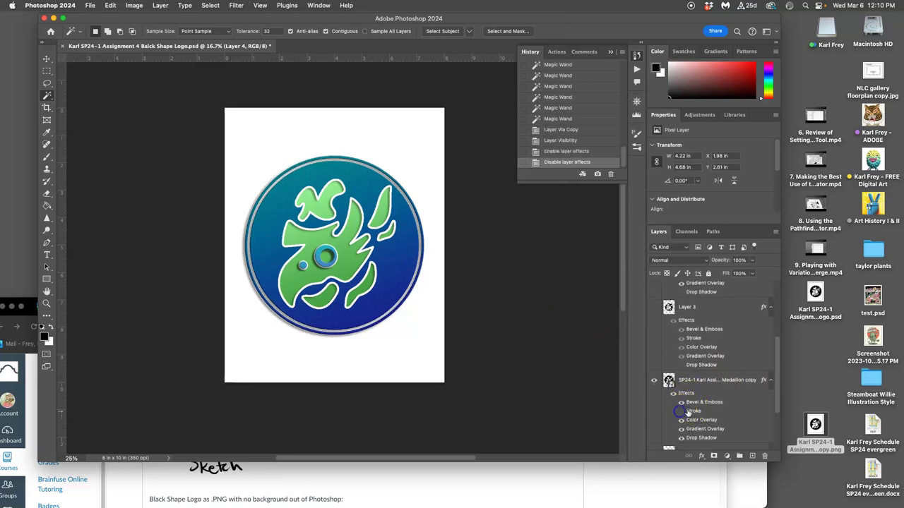
left_click(681, 402)
left_click(681, 420)
left_click(681, 429)
left_click(681, 429)
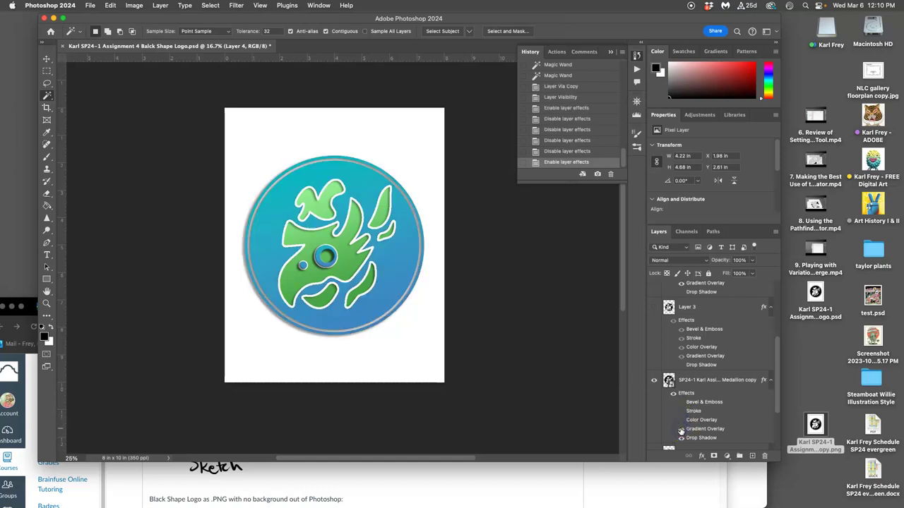
left_click(681, 421)
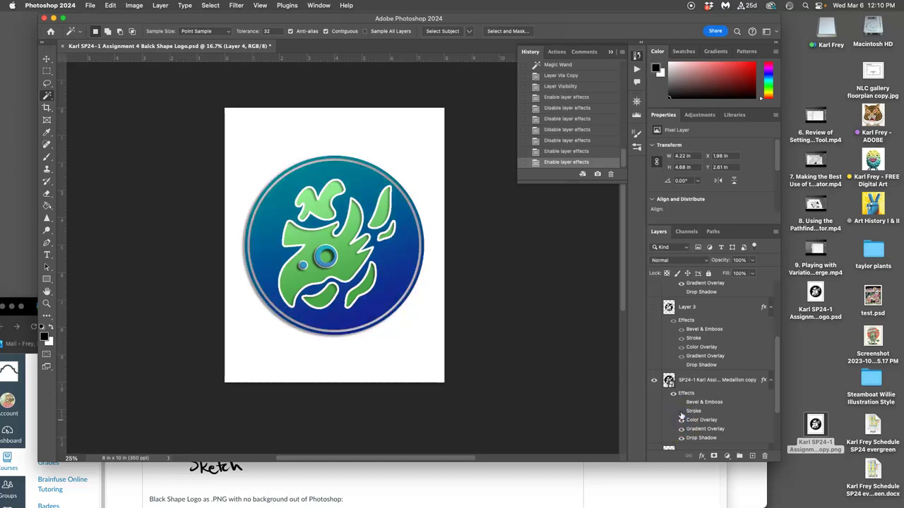
left_click(681, 402)
Set the medallion's Color Overlay opacity to 45%, add Satin, and apply the style
double_click(696, 419)
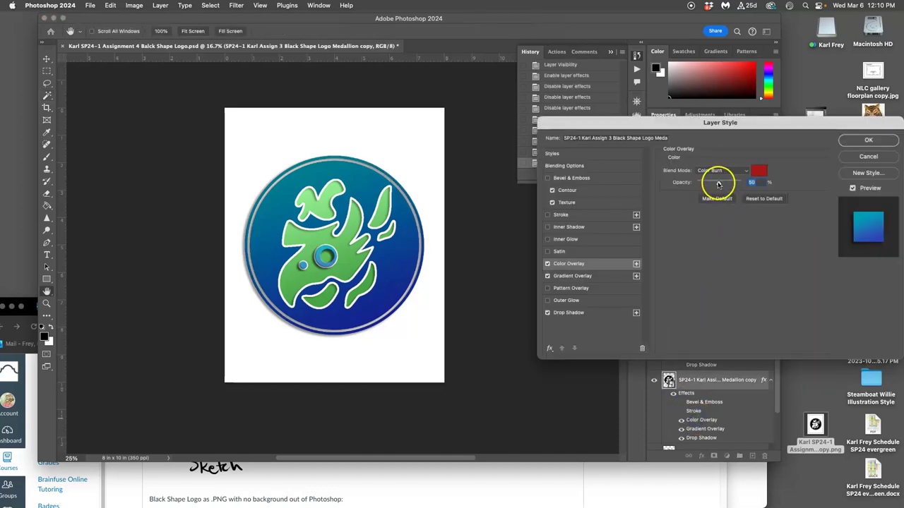
mouse_move(718, 184)
left_mouse_down()
mouse_move(707, 184)
mouse_move(727, 185)
mouse_move(707, 184)
mouse_move(717, 183)
left_mouse_up()
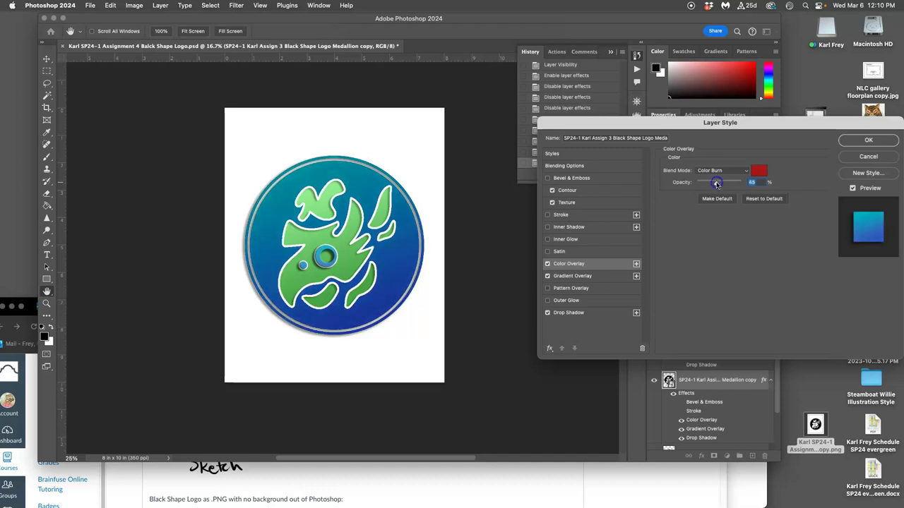
left_click(548, 252)
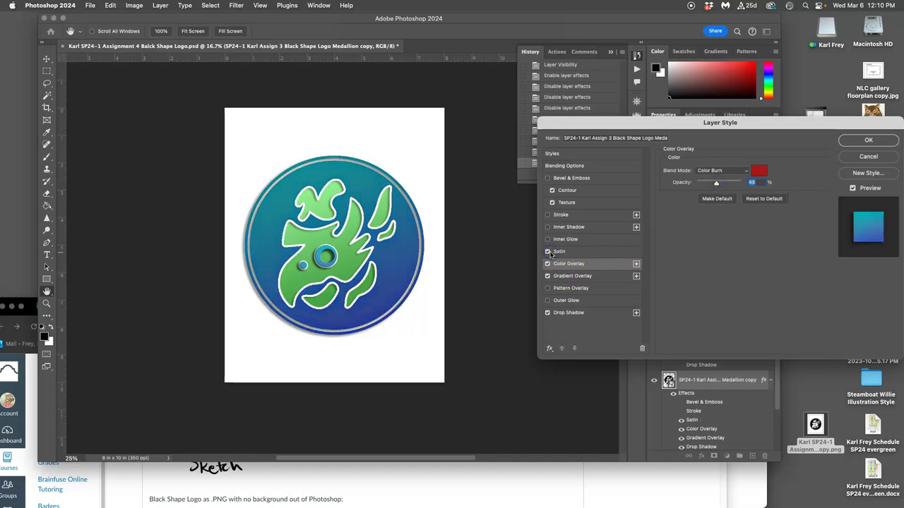
key("super+equal")
key("super+equal")
key("super+equal")
key("super+equal")
scroll(472, 236, "right", 10)
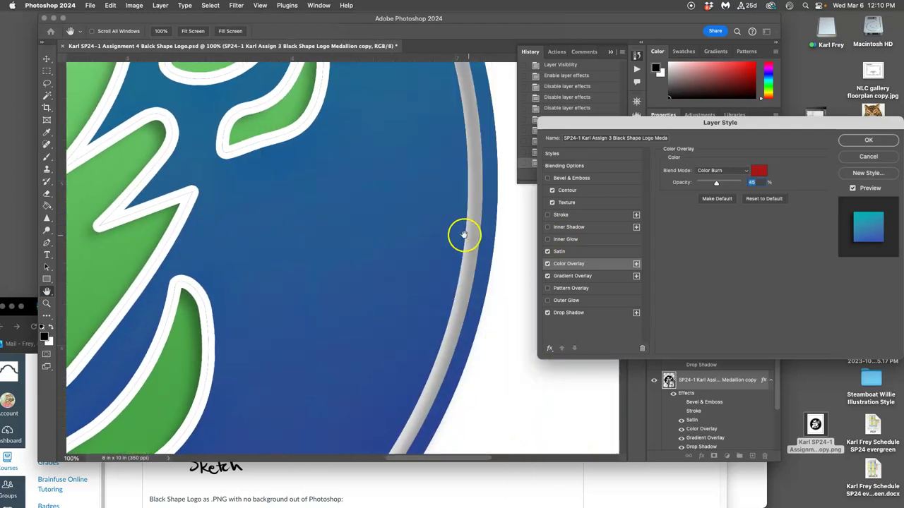
scroll(292, 234, "down", 5)
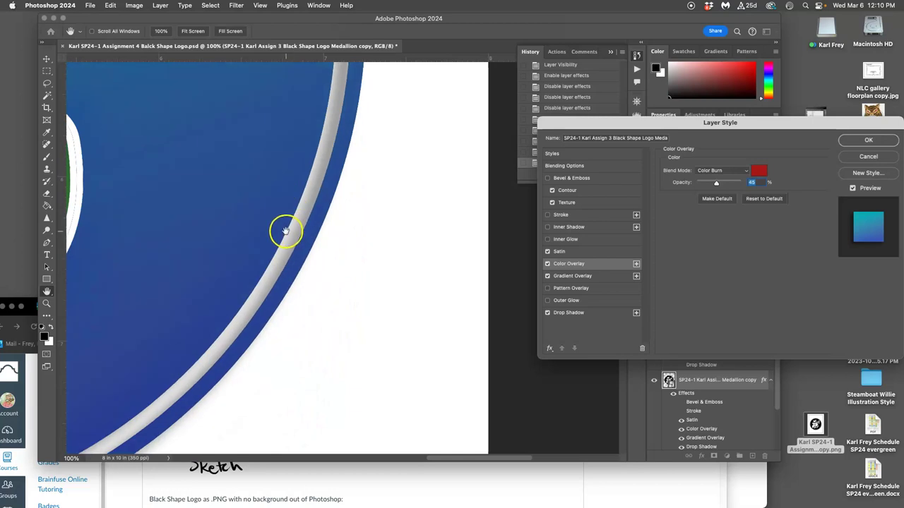
scroll(435, 224, "left", 2)
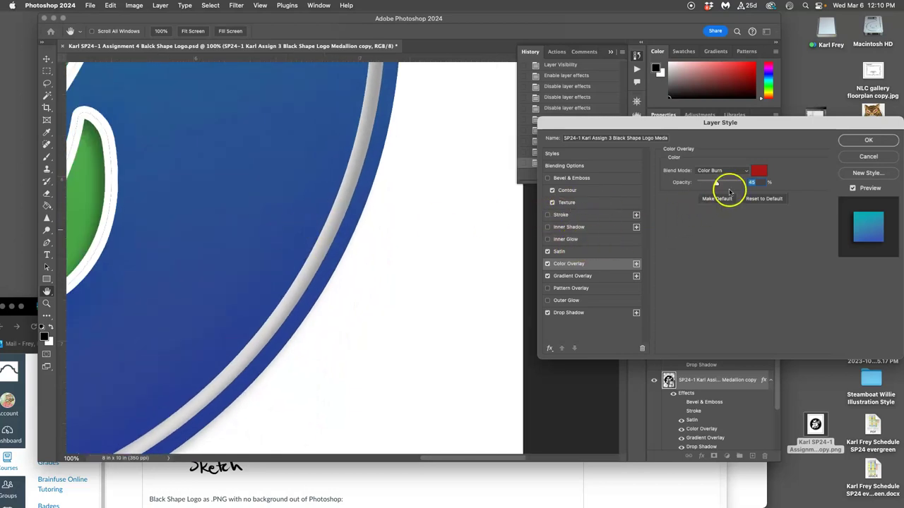
left_click(857, 144)
Zoom out and hide Layer 2 so the dragon's eye becomes a plain green dot
key("super+minus")
key("super+minus")
key("super+minus")
key("super+minus")
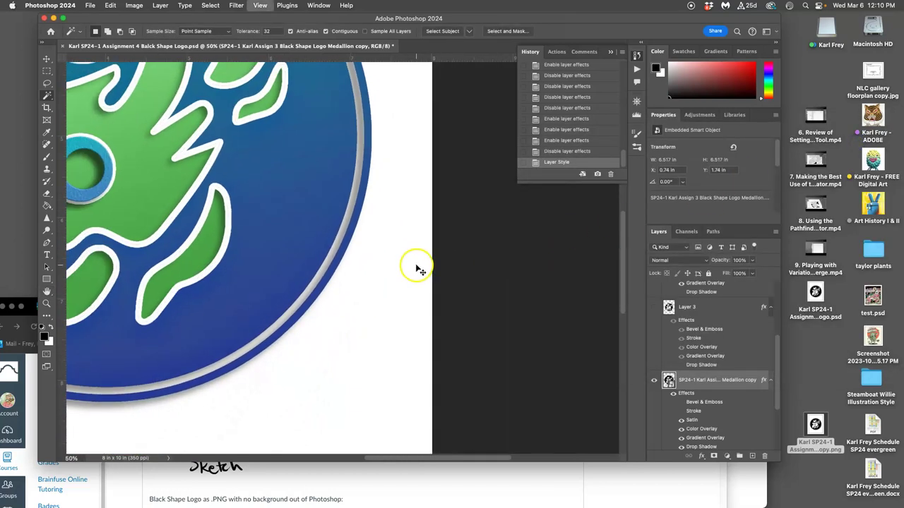
key("super+minus")
scroll(416, 267, "right", 2)
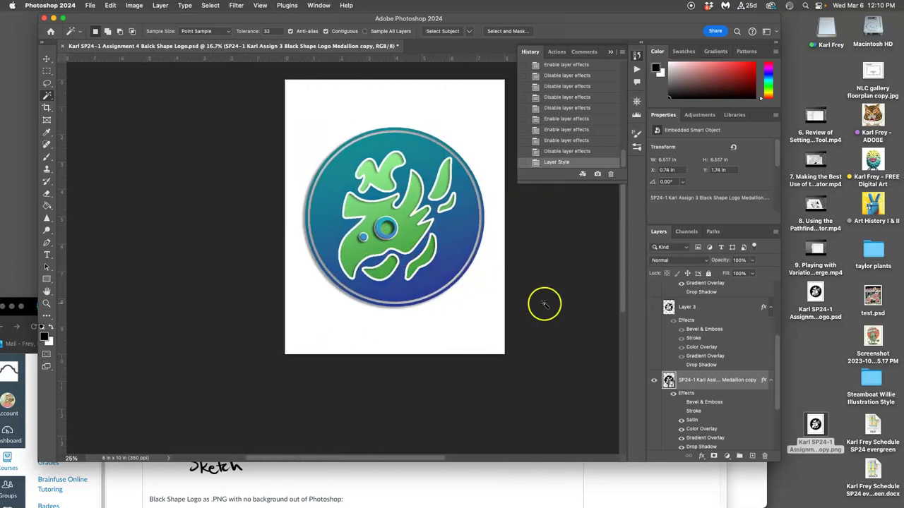
scroll(722, 324, "up", 4)
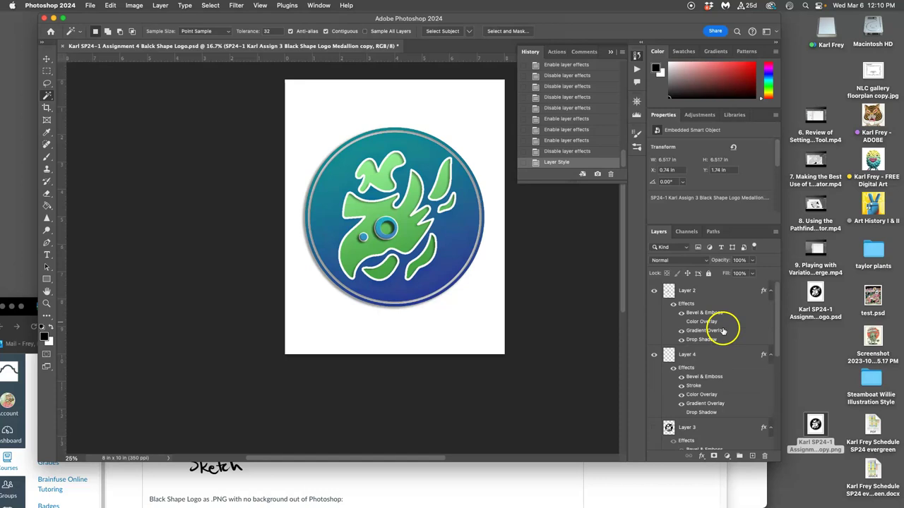
left_click(655, 291)
left_click(655, 291)
left_click(655, 291)
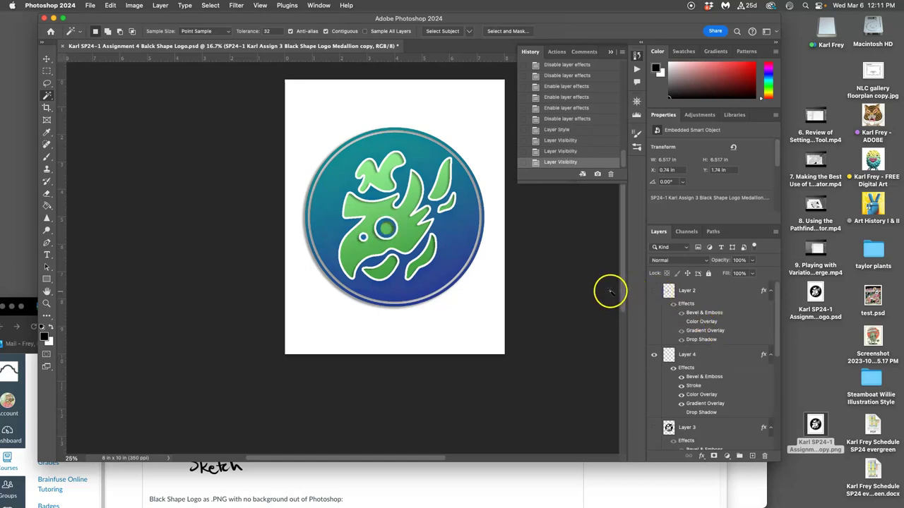
Toggle Layer 4 to compare, then preview the logo zoomed far out and back in
scroll(605, 290, "right", 5)
scroll(597, 293, "left", 4)
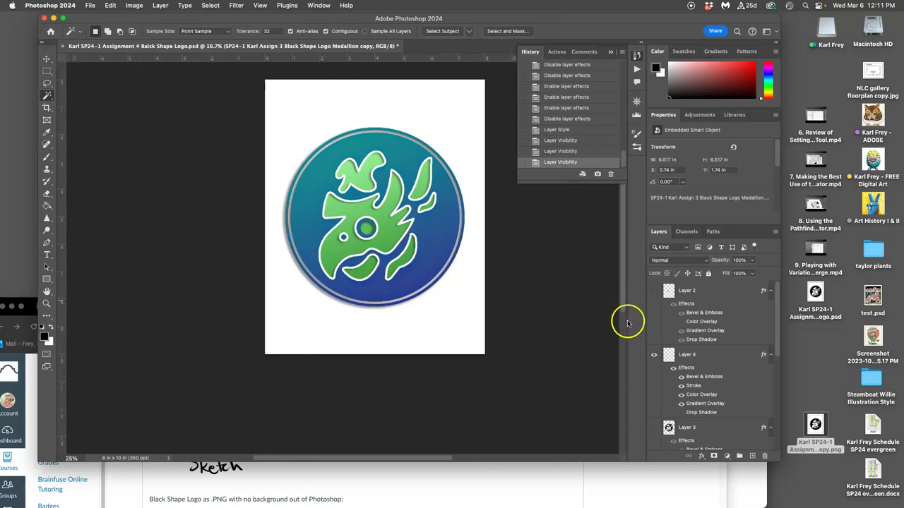
left_click(654, 356)
left_click(655, 357)
key("super+minus")
key("super+minus")
key("super+minus")
key("super+minus")
key("super+minus")
key("super+minus")
key("super+minus")
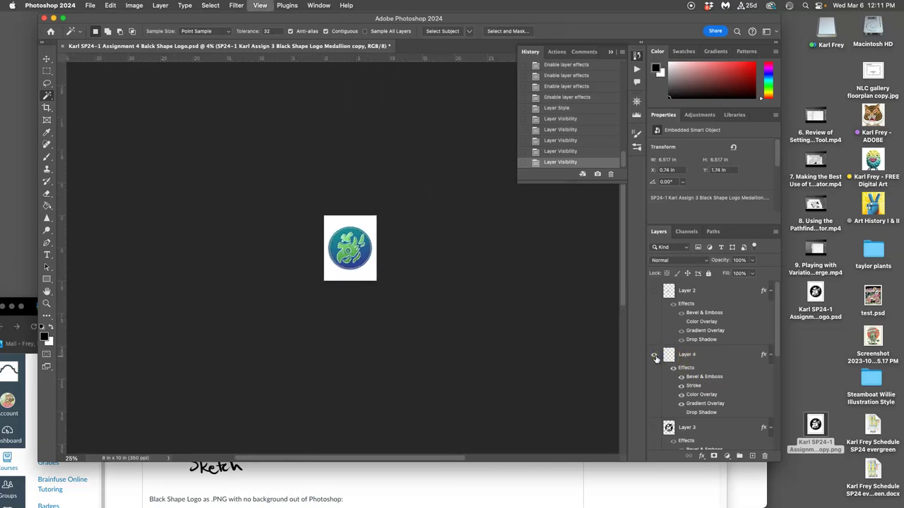
key("super+plus")
key("super+plus")
key("super+plus")
key("super+plus")
key("super+plus")
key("super+plus")
key("super+plus")
key("super+plus")
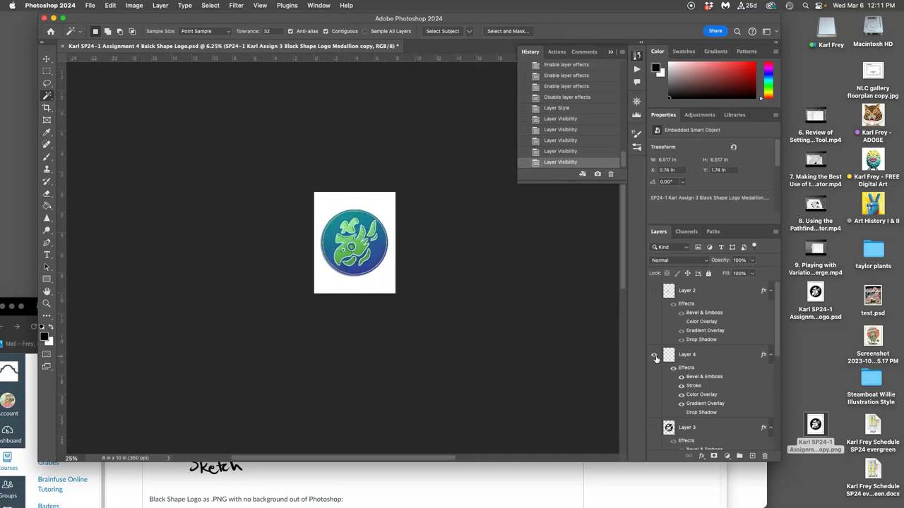